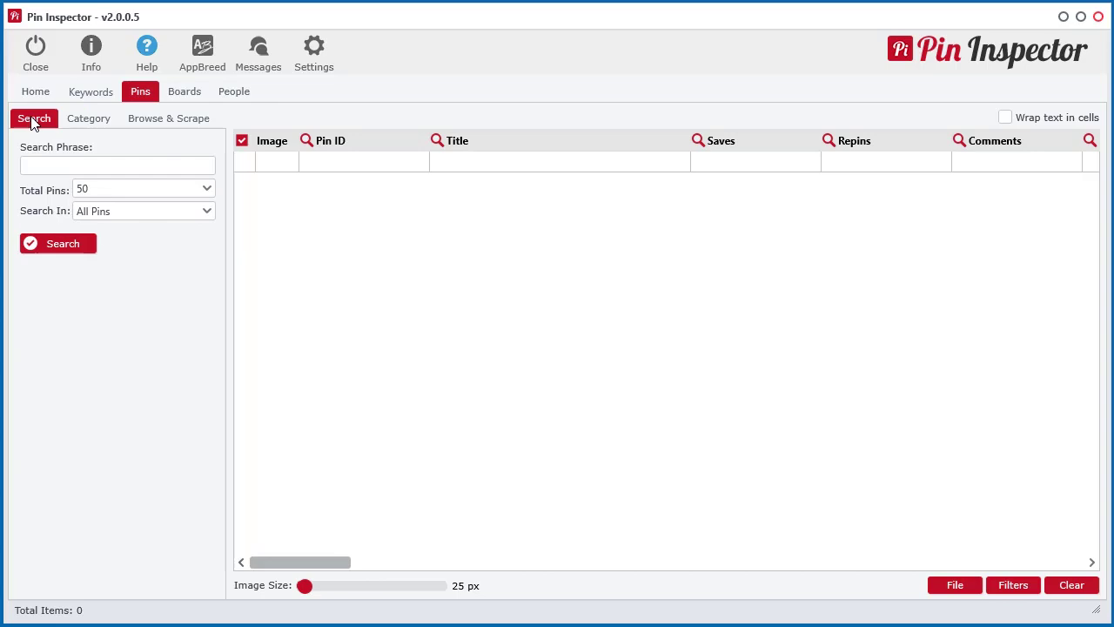
# Step: Set up a pin search for the phrase "dog" with 50 total pins, limited to Videos
pyautogui.click(59, 170)
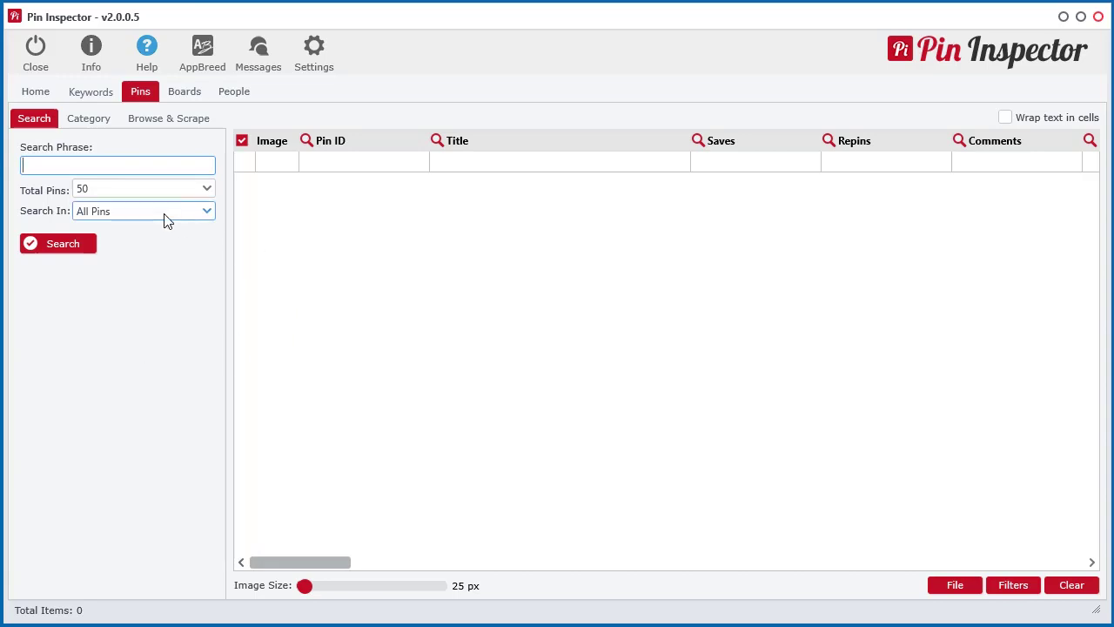
pyautogui.click(186, 189)
pyautogui.moveTo(207, 231)
pyautogui.mouseDown()
pyautogui.moveTo(209, 295)
pyautogui.moveTo(209, 224)
pyautogui.mouseUp()
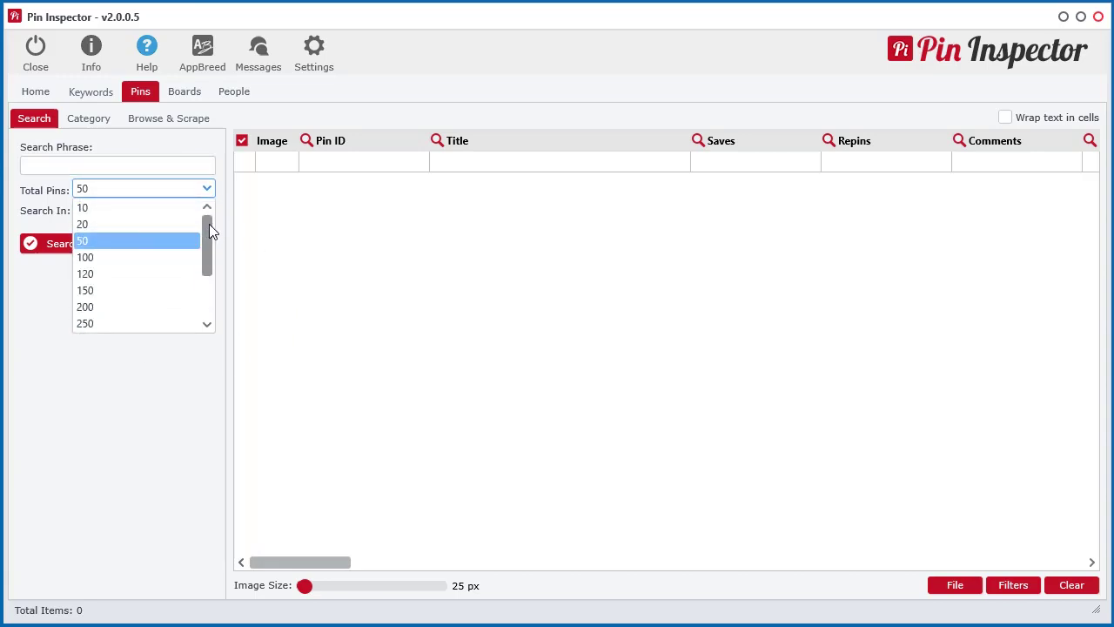
pyautogui.click(129, 241)
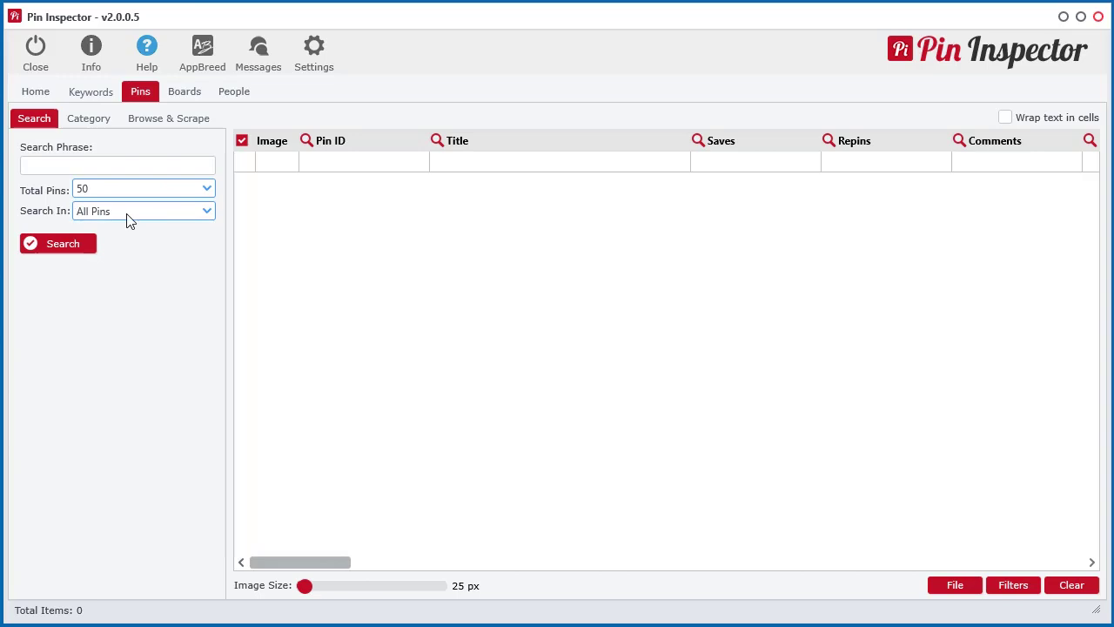
pyautogui.click(128, 216)
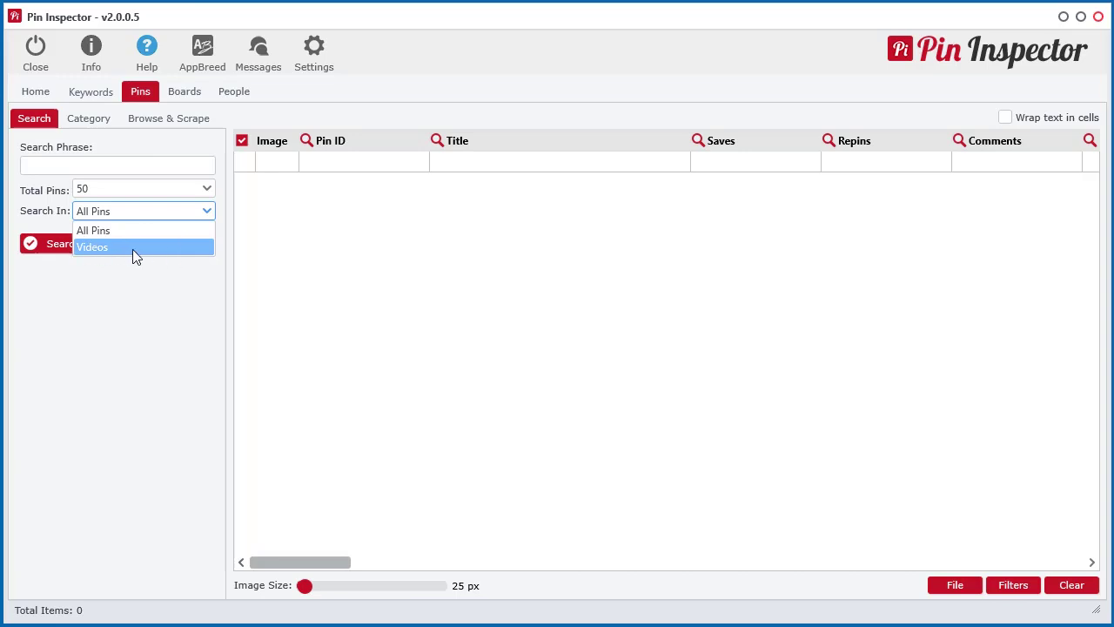
pyautogui.click(133, 249)
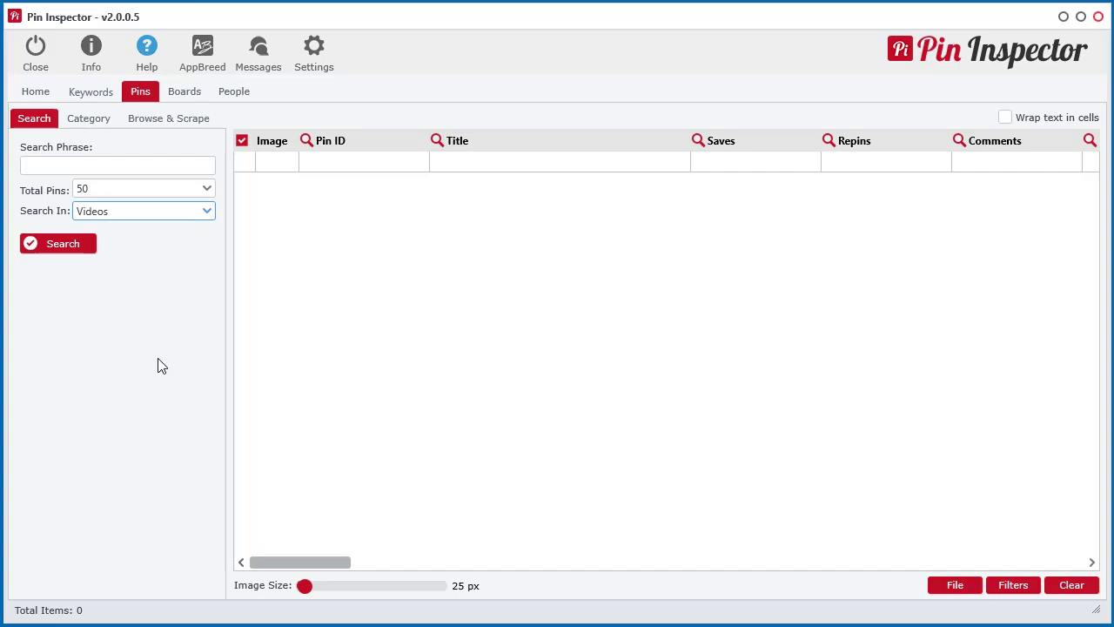
pyautogui.click(102, 169)
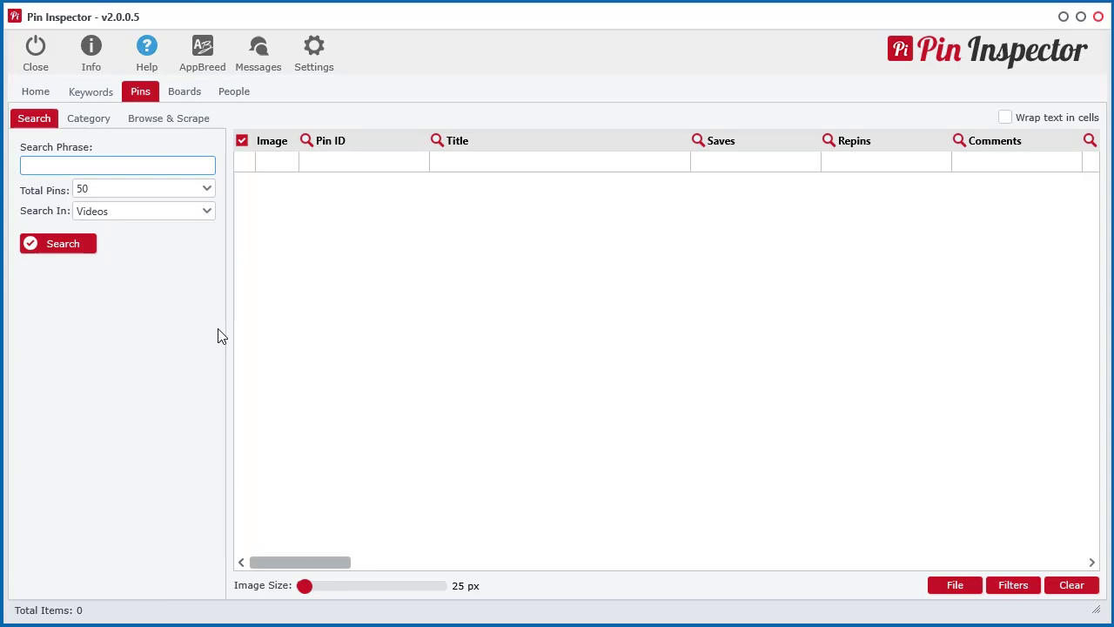
pyautogui.write('dog')
# Step: Set the number of download threads to 5 in the application settings and apply it
pyautogui.click(313, 59)
pyautogui.click(398, 249)
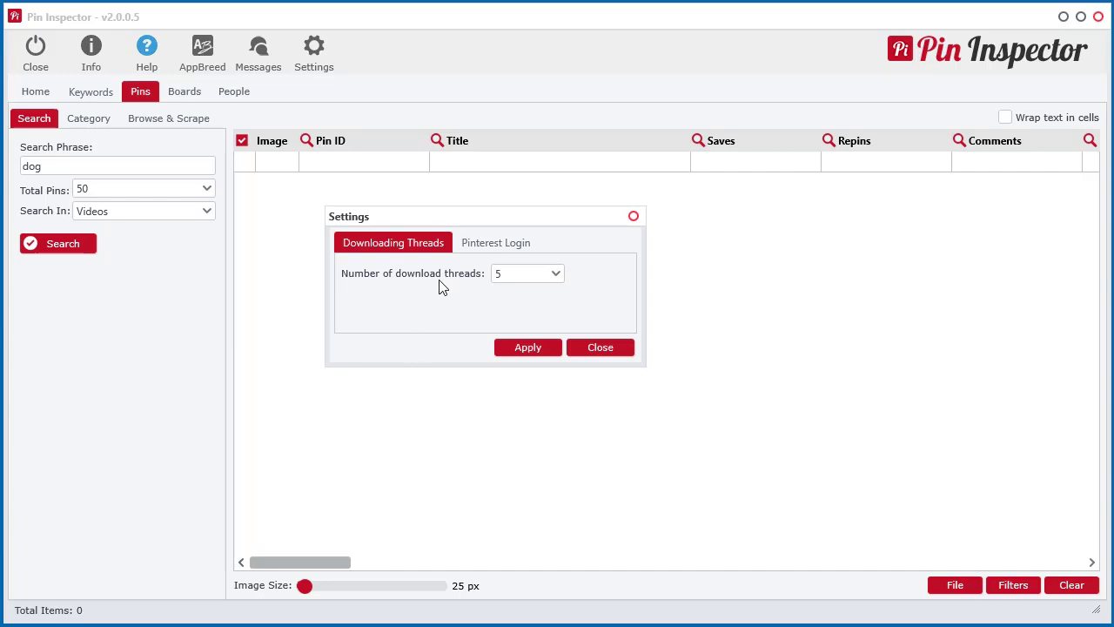
pyautogui.moveTo(485, 220); pyautogui.dragTo(472, 238)
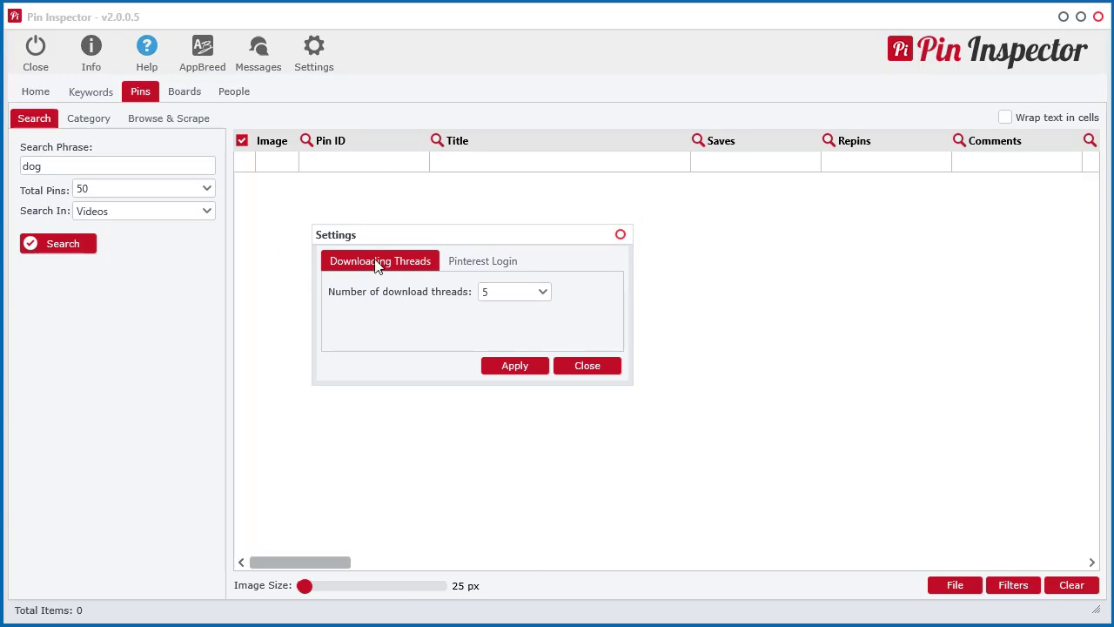
pyautogui.click(545, 293)
pyautogui.moveTo(546, 366); pyautogui.dragTo(551, 424)
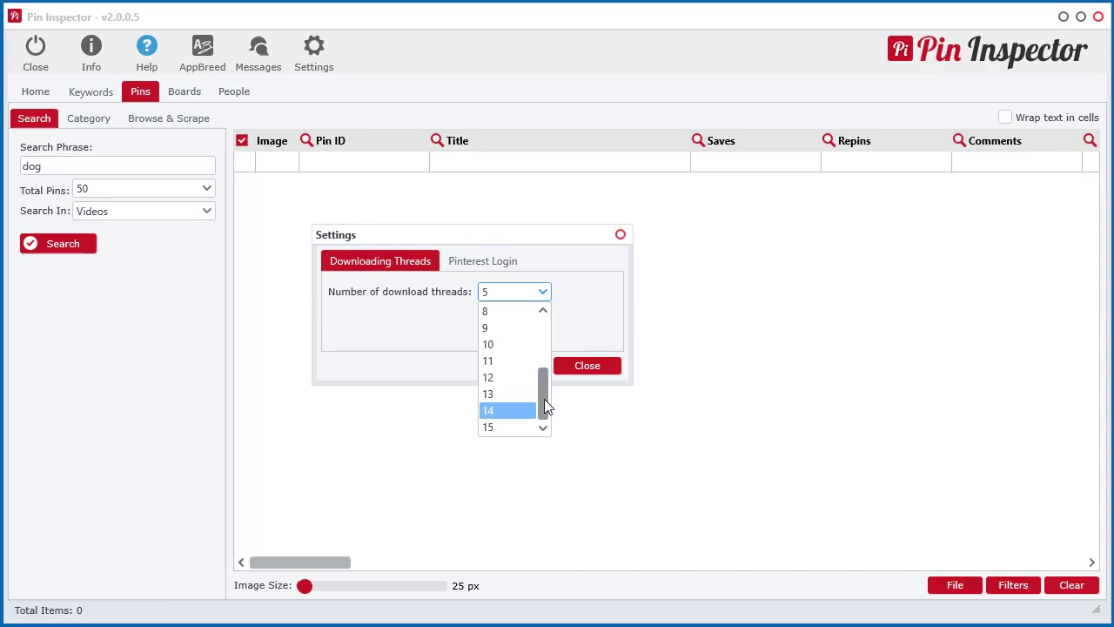
pyautogui.moveTo(544, 399); pyautogui.dragTo(544, 368)
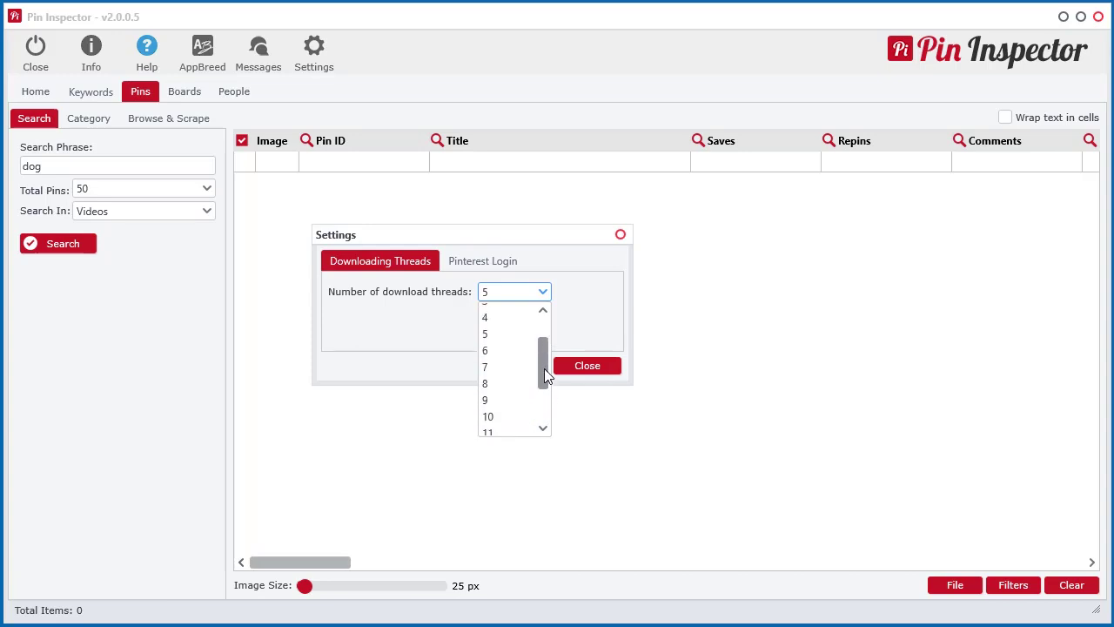
pyautogui.click(503, 335)
pyautogui.click(543, 295)
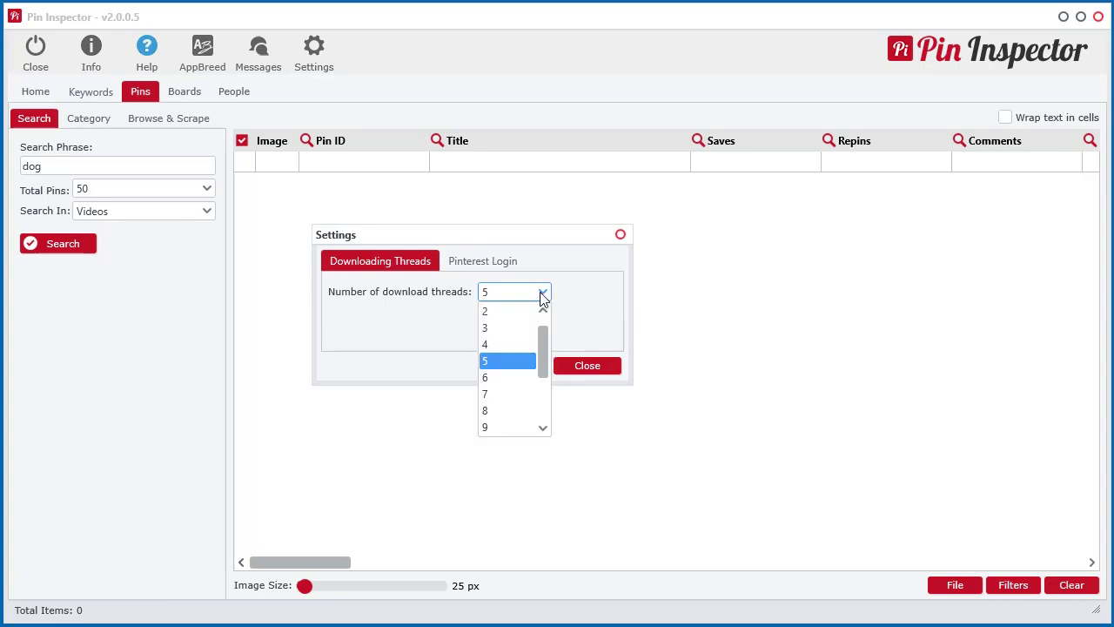
pyautogui.moveTo(540, 351)
pyautogui.mouseDown()
pyautogui.moveTo(542, 397)
pyautogui.moveTo(543, 367)
pyautogui.mouseUp()
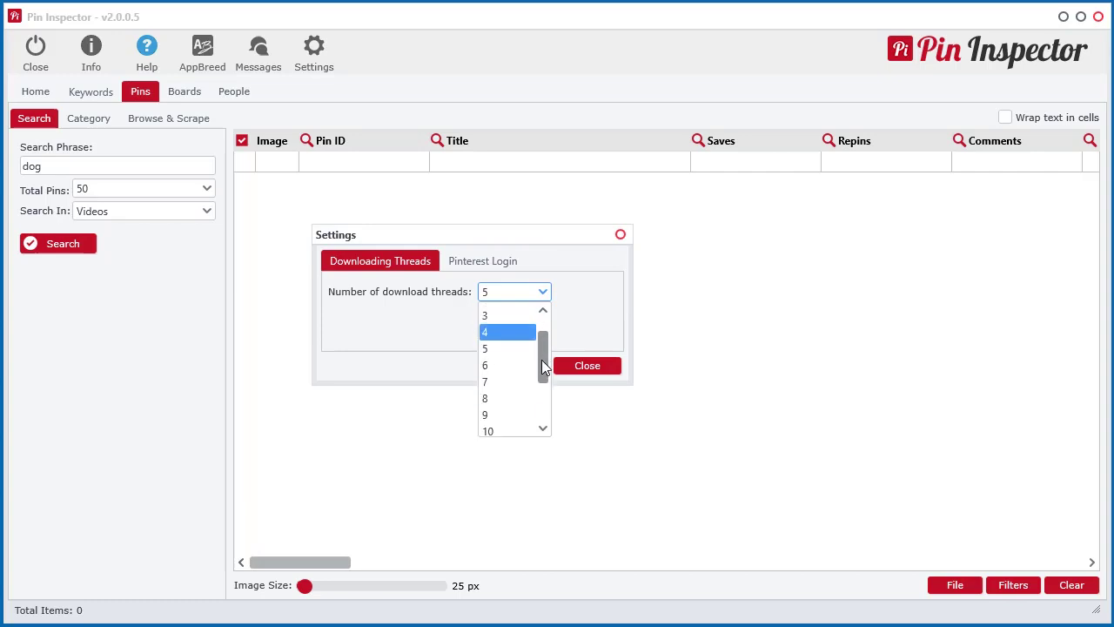
pyautogui.click(502, 345)
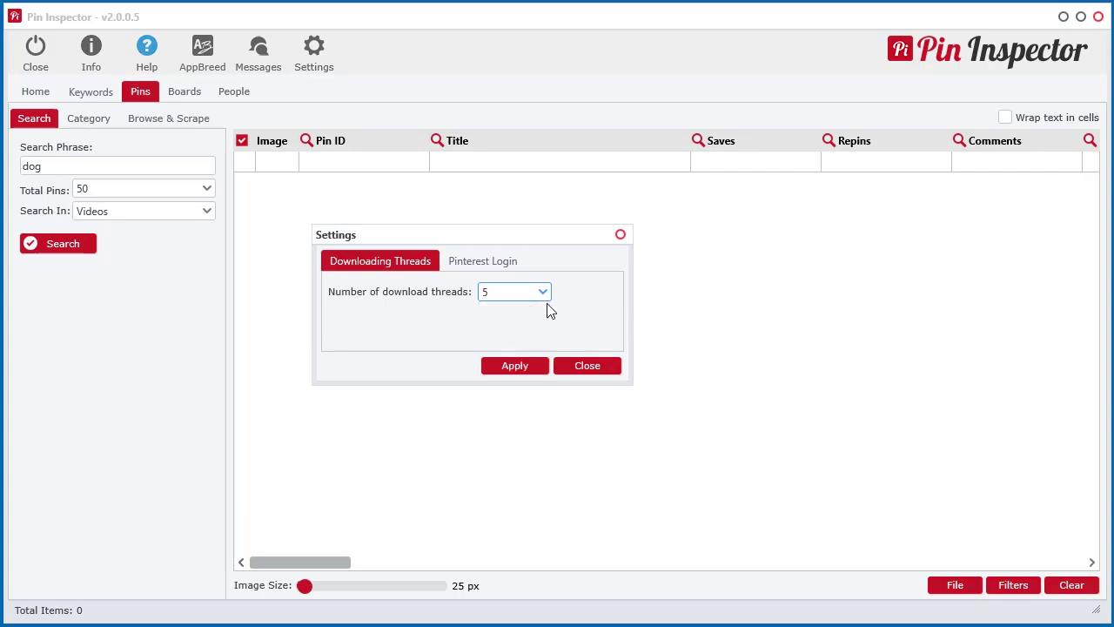
pyautogui.click(535, 373)
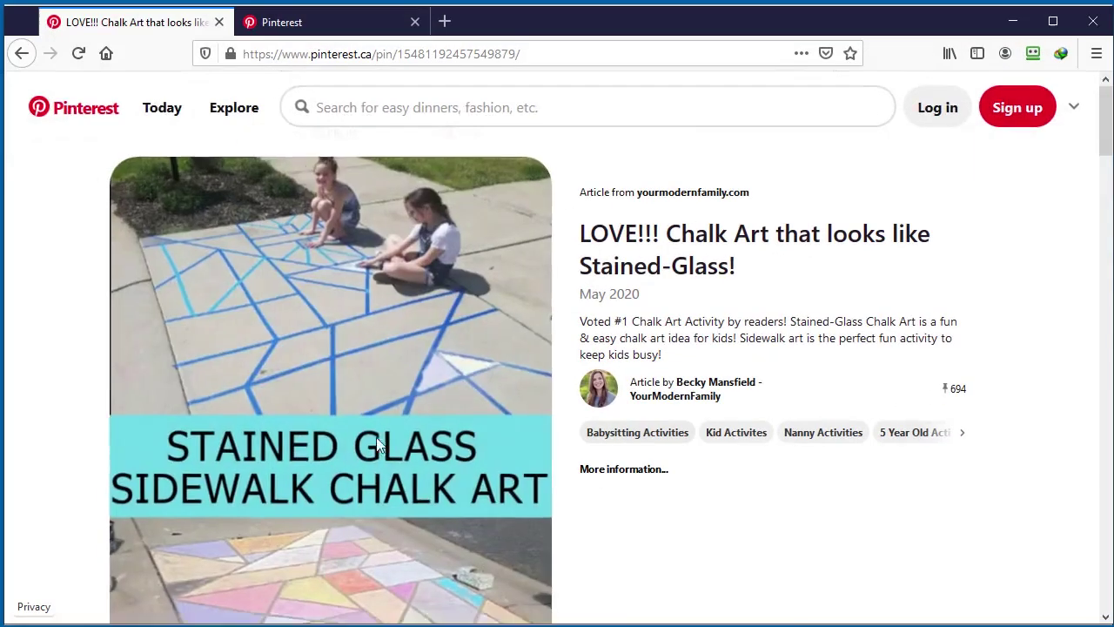
# Step: Look over the Pinterest home page and its sign-up form, and return to the chalk art pin
pyautogui.click(352, 26)
pyautogui.scroll(2, 622, 375)
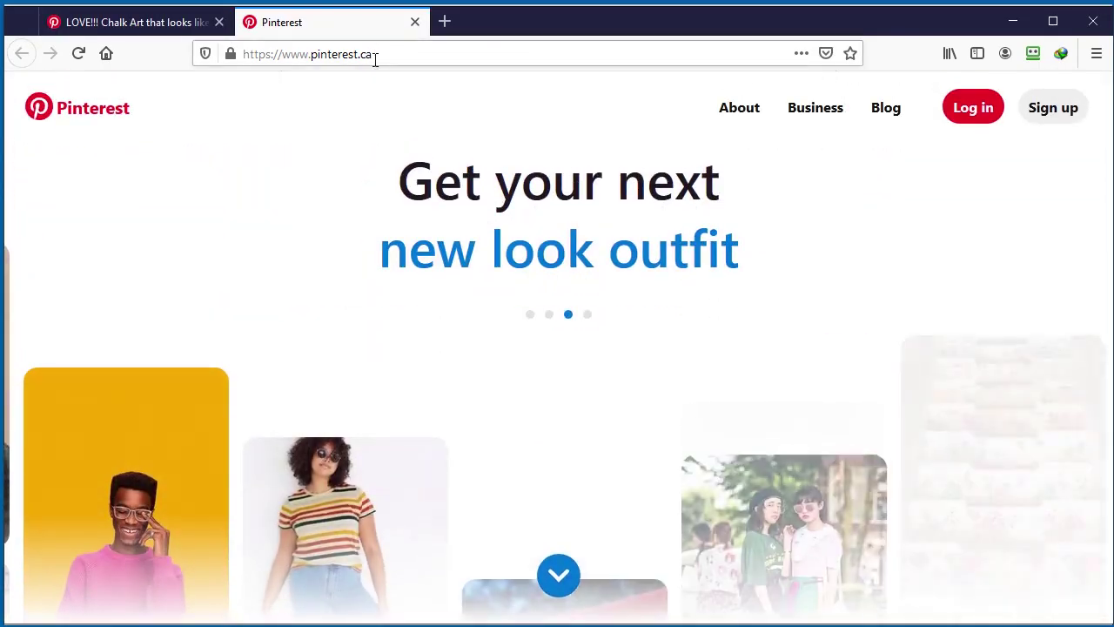
pyautogui.scroll(-1, 405, 326)
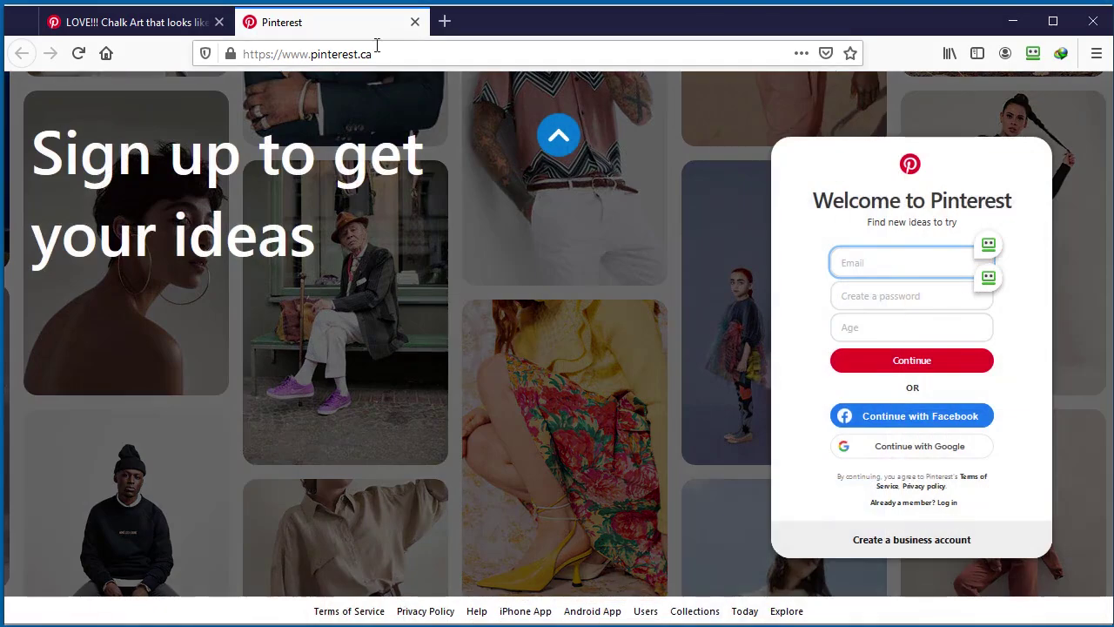
pyautogui.click(105, 24)
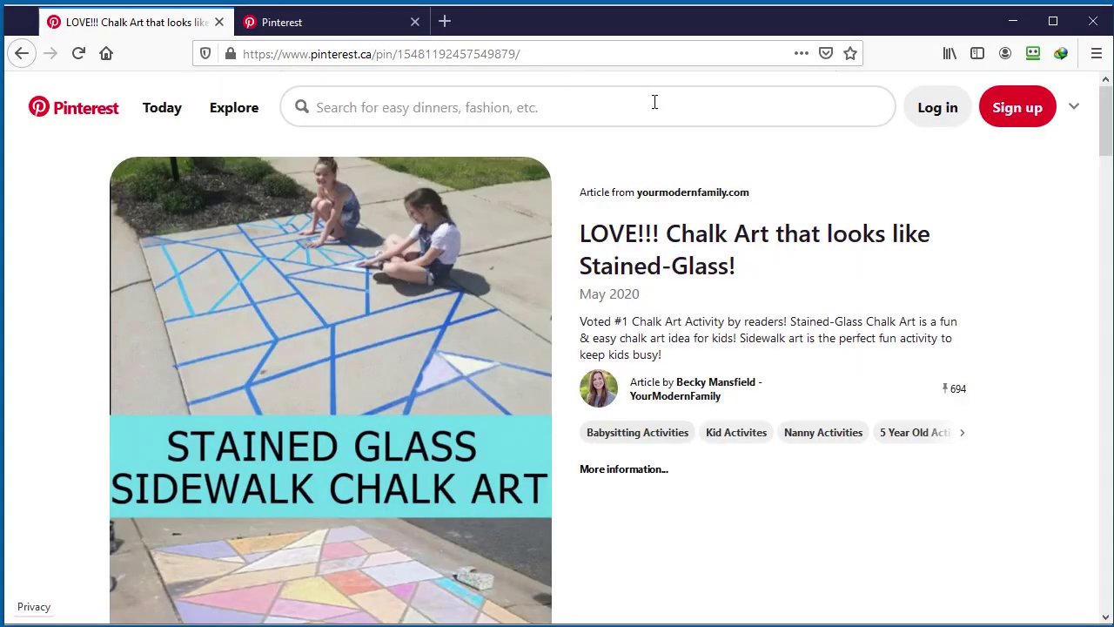
# Step: Go back to the Pinterest results for "fun", inspect the search address and browse the pins signed out, dismissing the login prompt
pyautogui.click(22, 54)
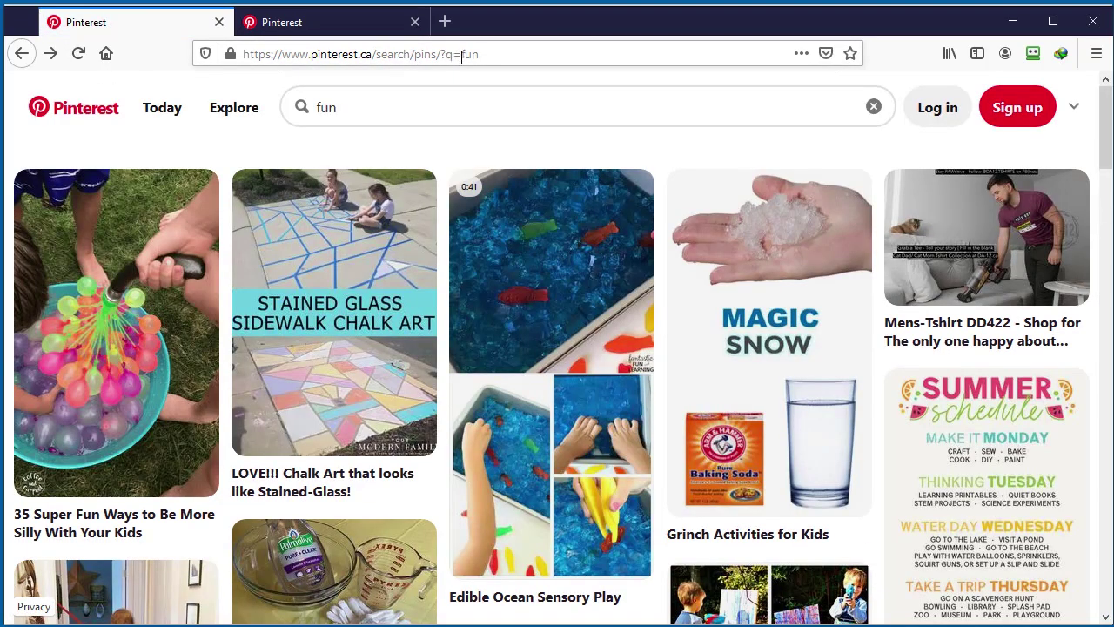
pyautogui.click(484, 54)
pyautogui.click(485, 54)
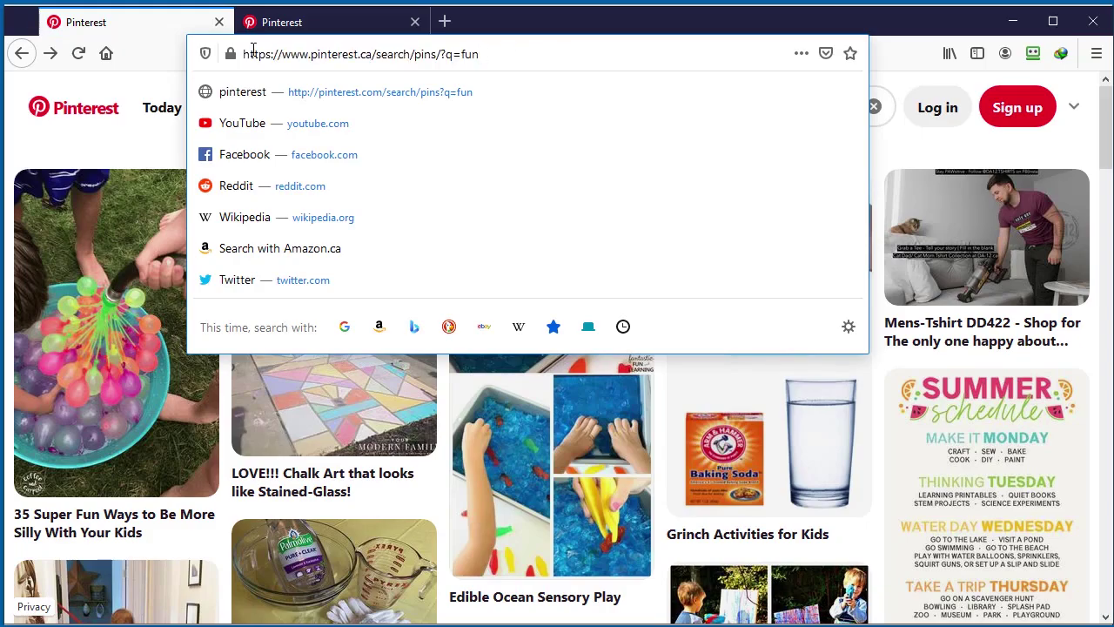
pyautogui.press('Escape')
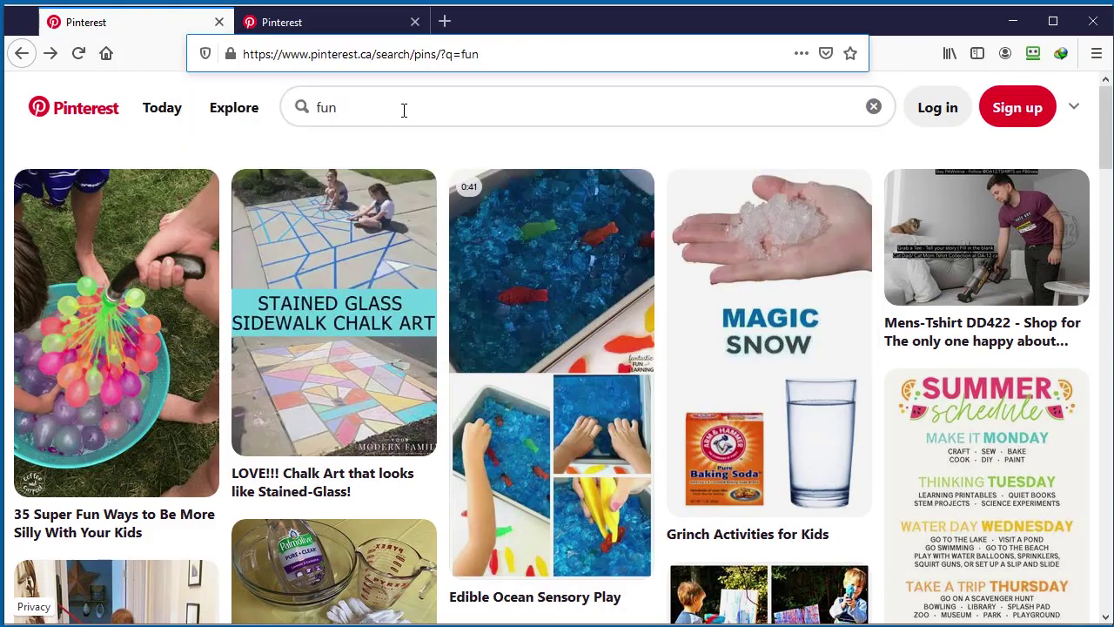
pyautogui.scroll(-8, 487, 383)
pyautogui.scroll(-5, 490, 422)
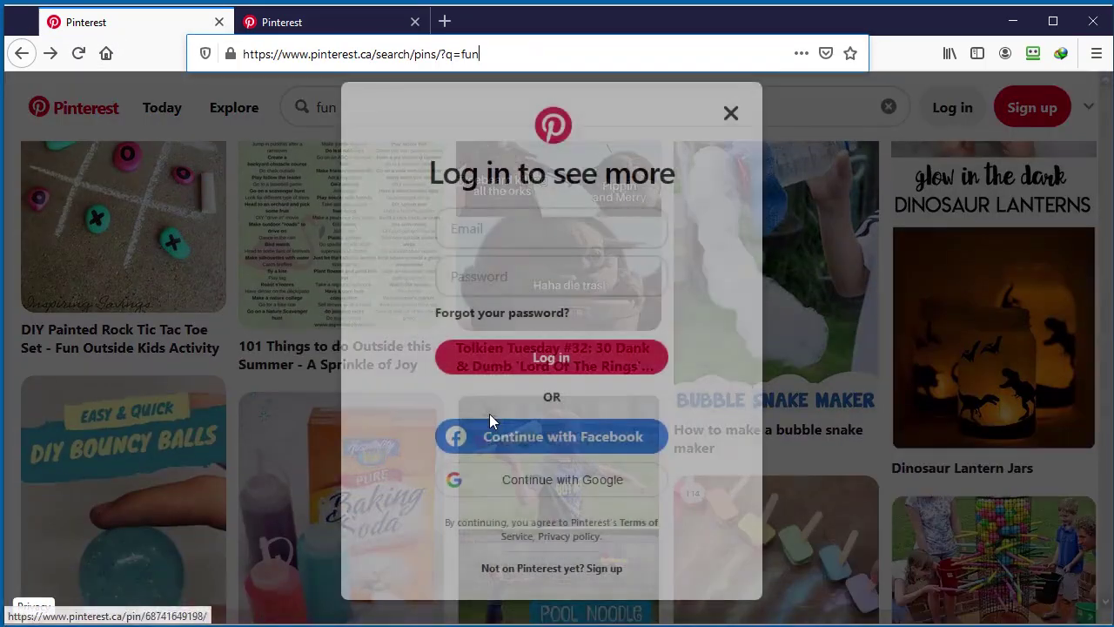
pyautogui.click(732, 113)
pyautogui.scroll(-15, 485, 409)
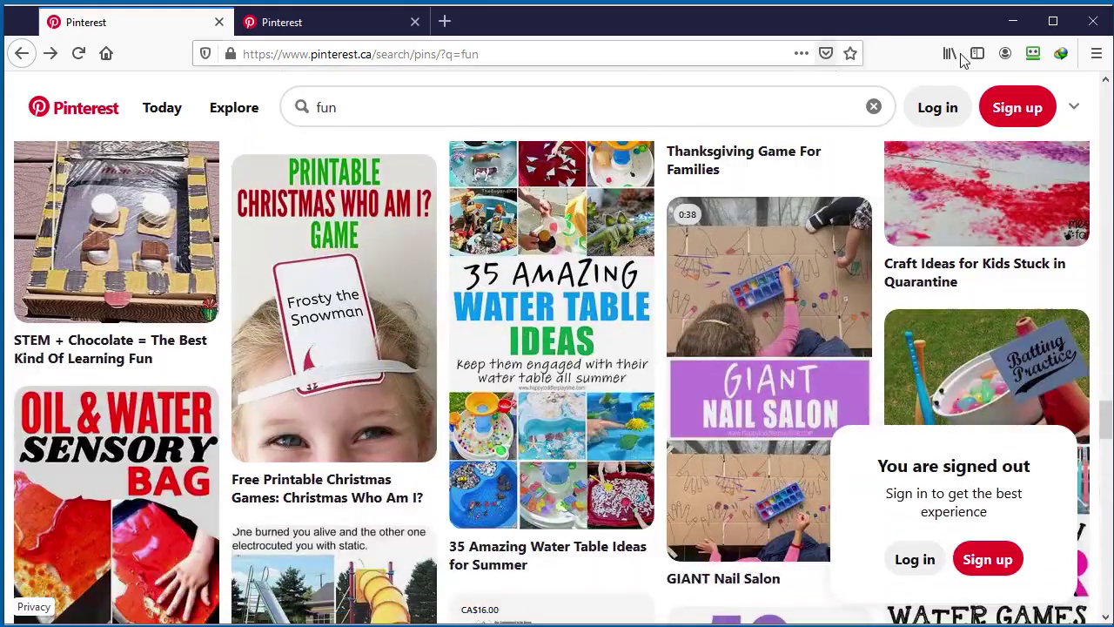
pyautogui.click(1013, 21)
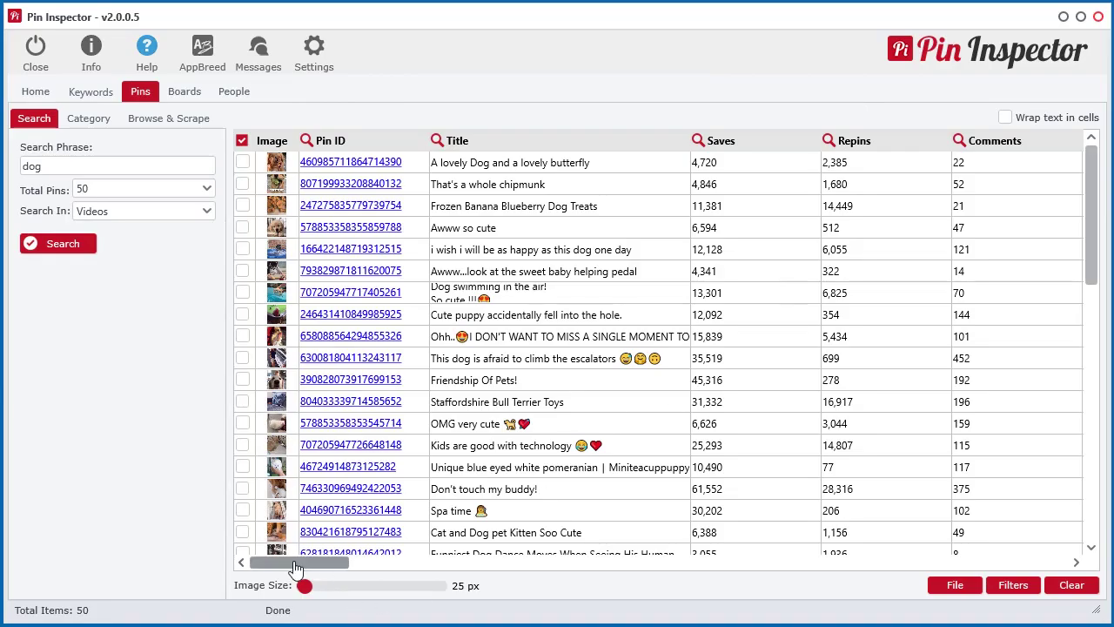
# Step: Examine the data columns of the dog video results across to the promoter details, and return to the first columns
pyautogui.moveTo(296, 568); pyautogui.dragTo(1017, 574)
pyautogui.scroll(-10, 722, 424)
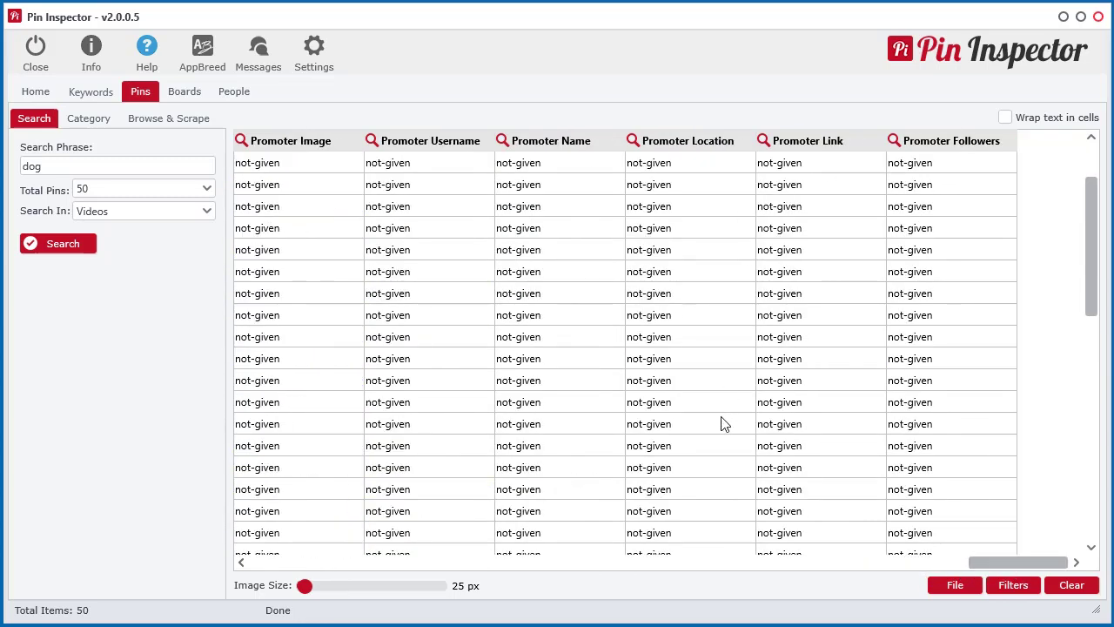
pyautogui.scroll(10, 722, 423)
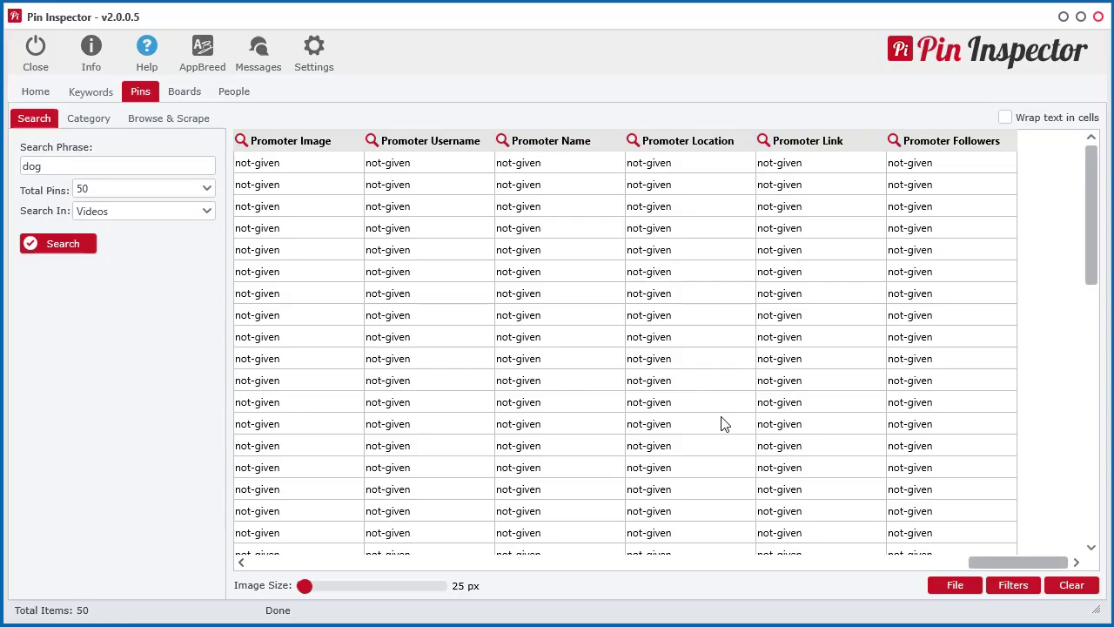
pyautogui.moveTo(1010, 541); pyautogui.dragTo(277, 541)
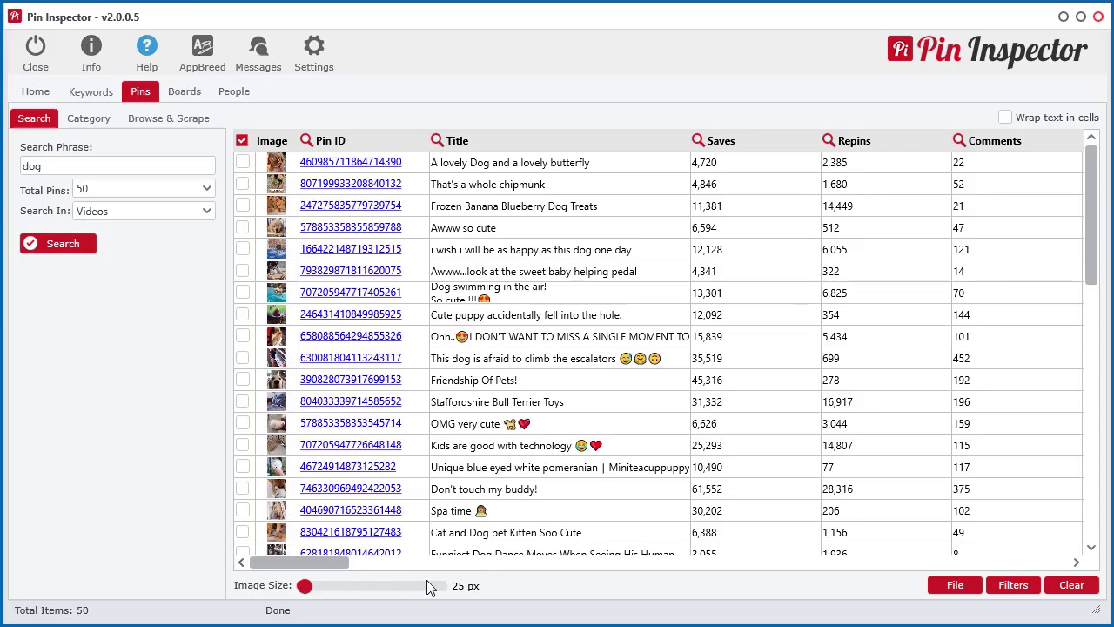
# Step: Enlarge the result thumbnails to 136 px and browse the full list of dog videos
pyautogui.moveTo(306, 586); pyautogui.dragTo(441, 588)
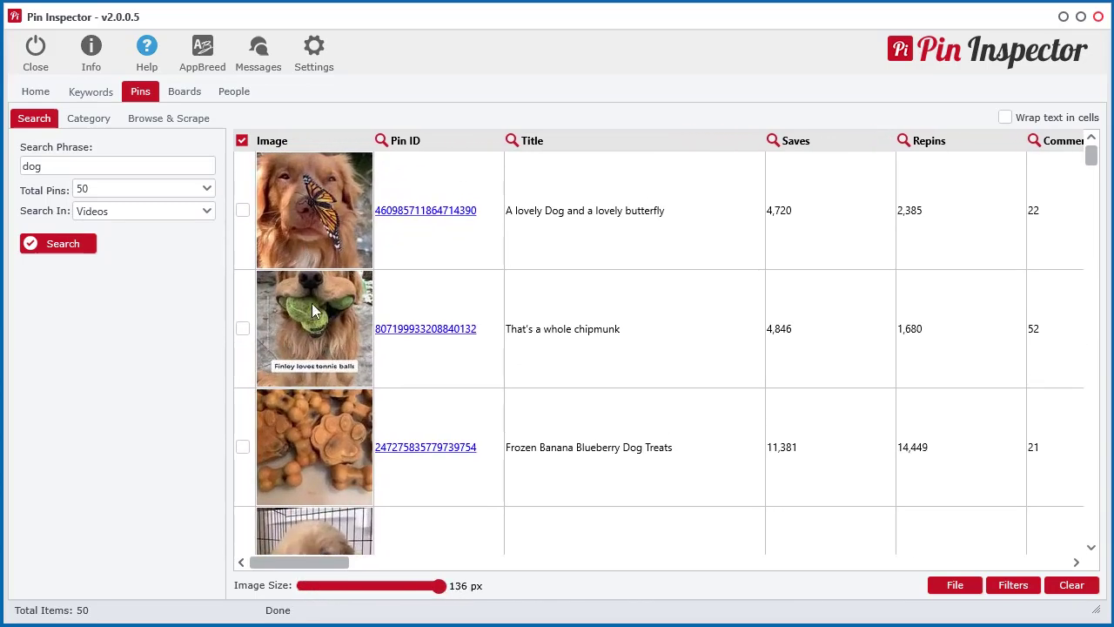
pyautogui.scroll(-10, 406, 460)
pyautogui.scroll(-5, 406, 461)
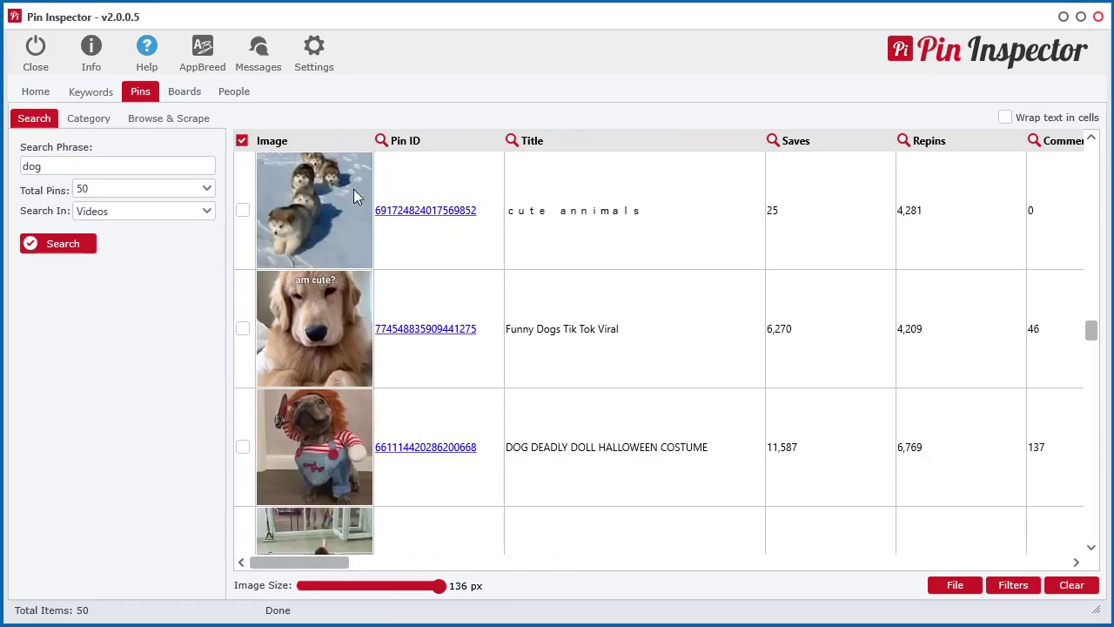
pyautogui.scroll(-15, 293, 440)
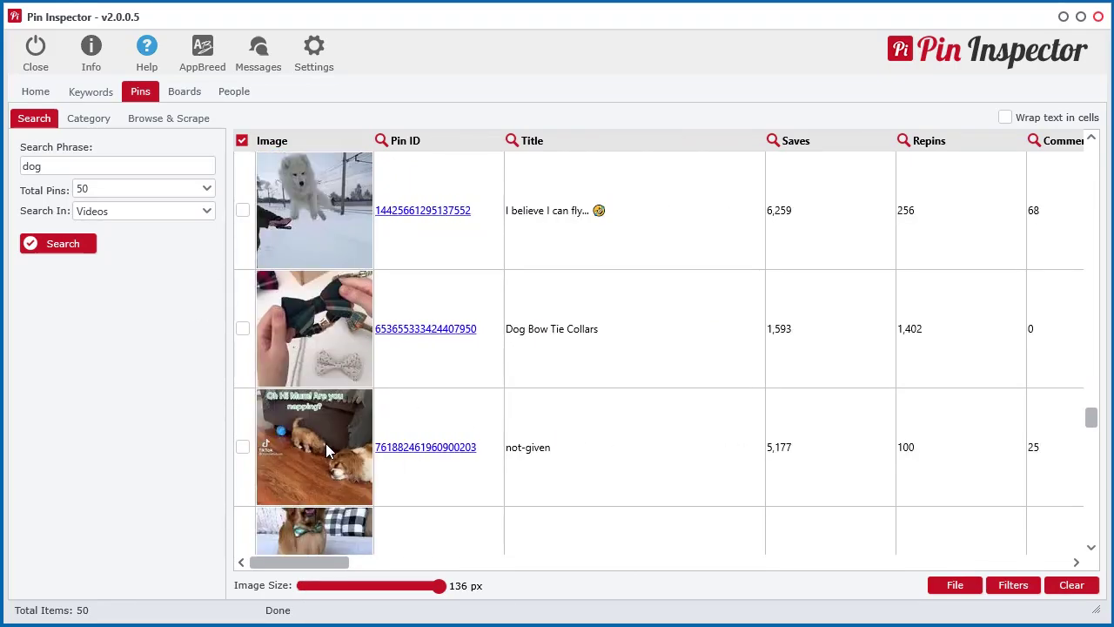
pyautogui.scroll(-3, 332, 445)
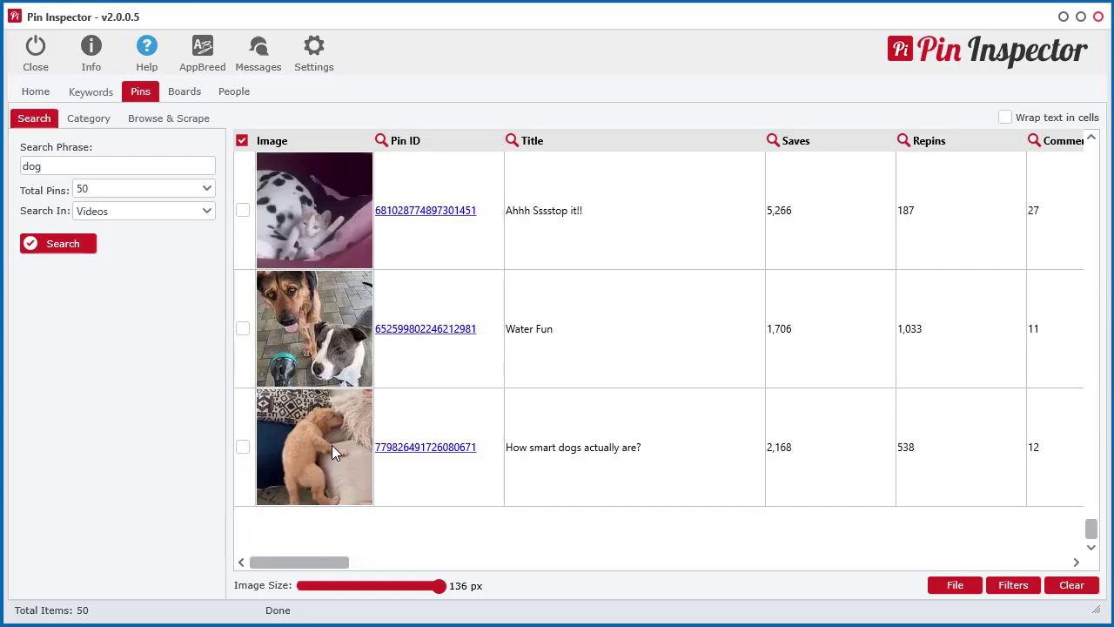
pyautogui.scroll(20, 331, 444)
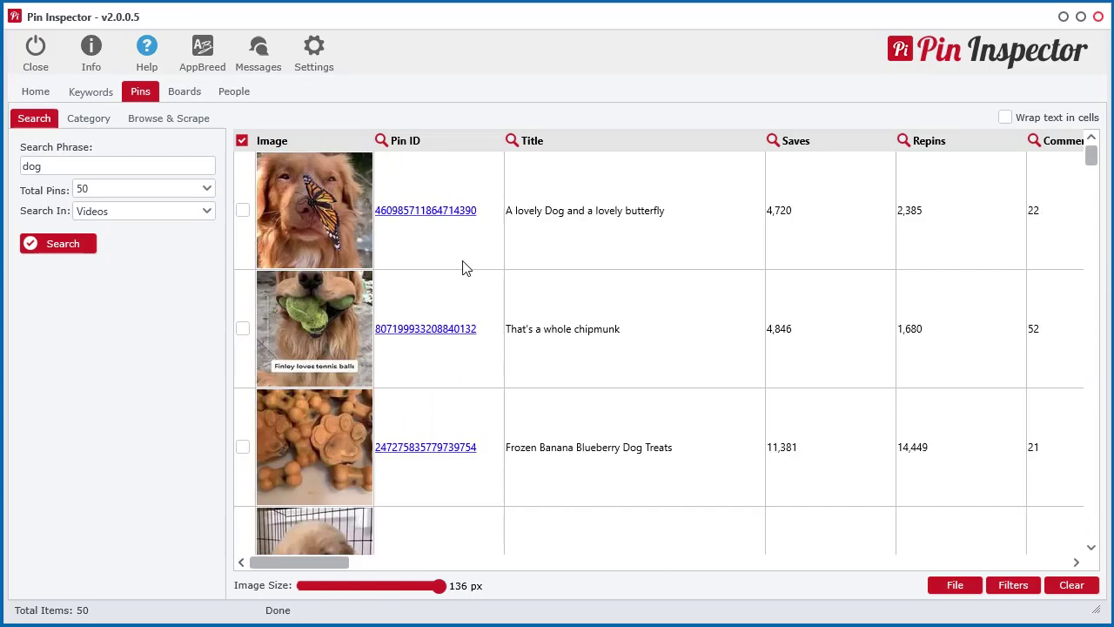
# Step: View the "A lovely Dog and a lovely butterfly" pin on Pinterest, close its page and return to the results
pyautogui.click(409, 213)
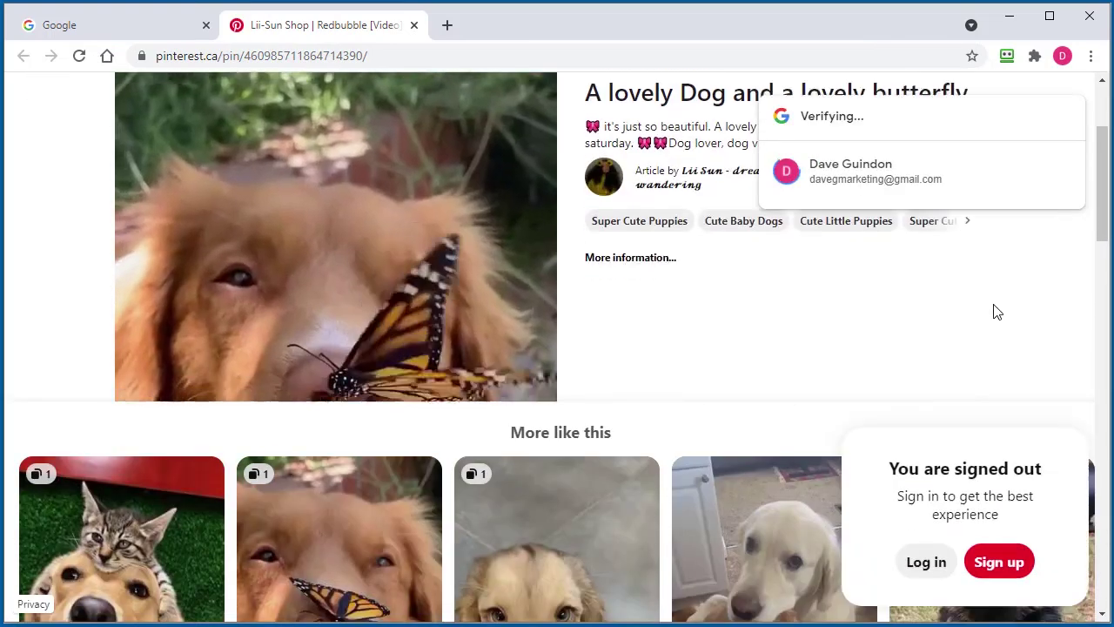
pyautogui.scroll(-2, 958, 309)
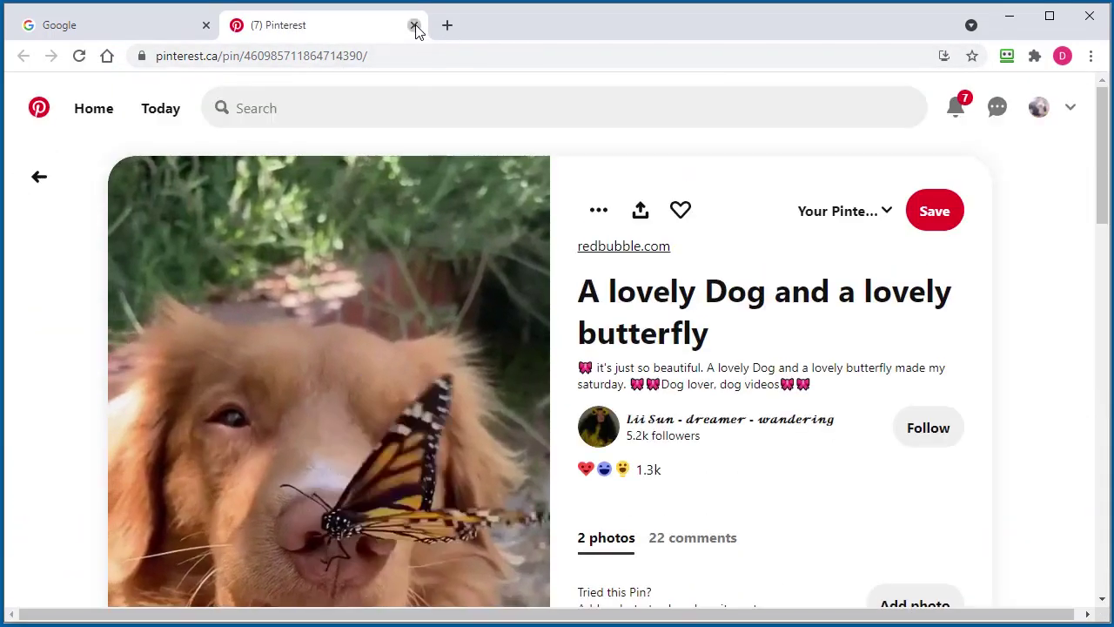
pyautogui.click(414, 26)
pyautogui.click(1009, 16)
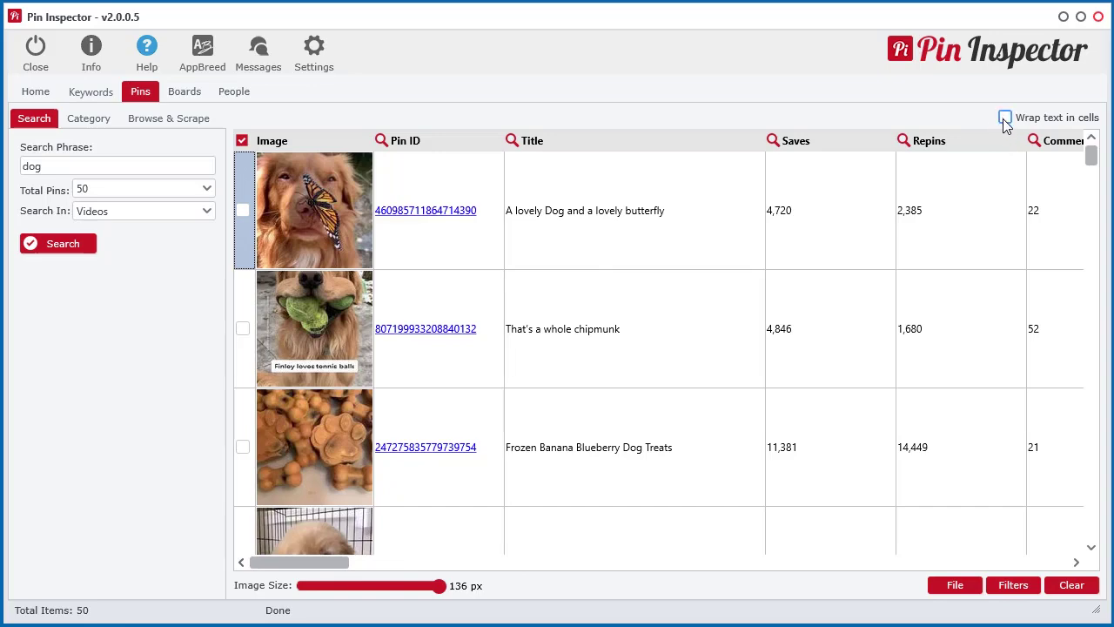
# Step: Browse down the dog video results, turn on text wrapping in the cells and shrink the thumbnails to 25 px
pyautogui.scroll(-5, 781, 386)
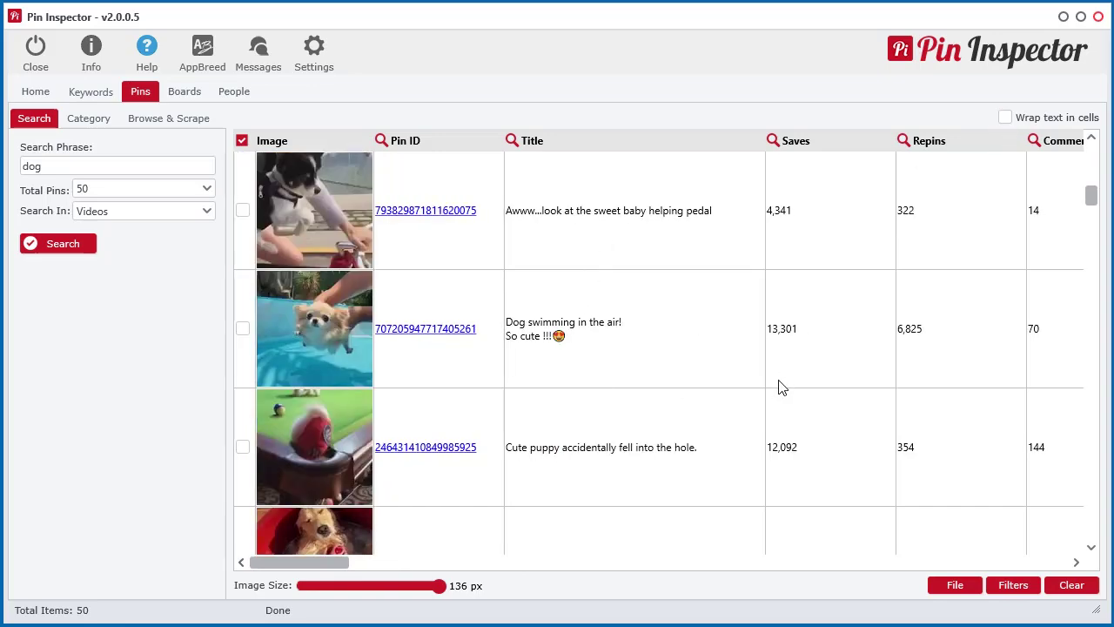
pyautogui.moveTo(440, 586); pyautogui.dragTo(340, 587)
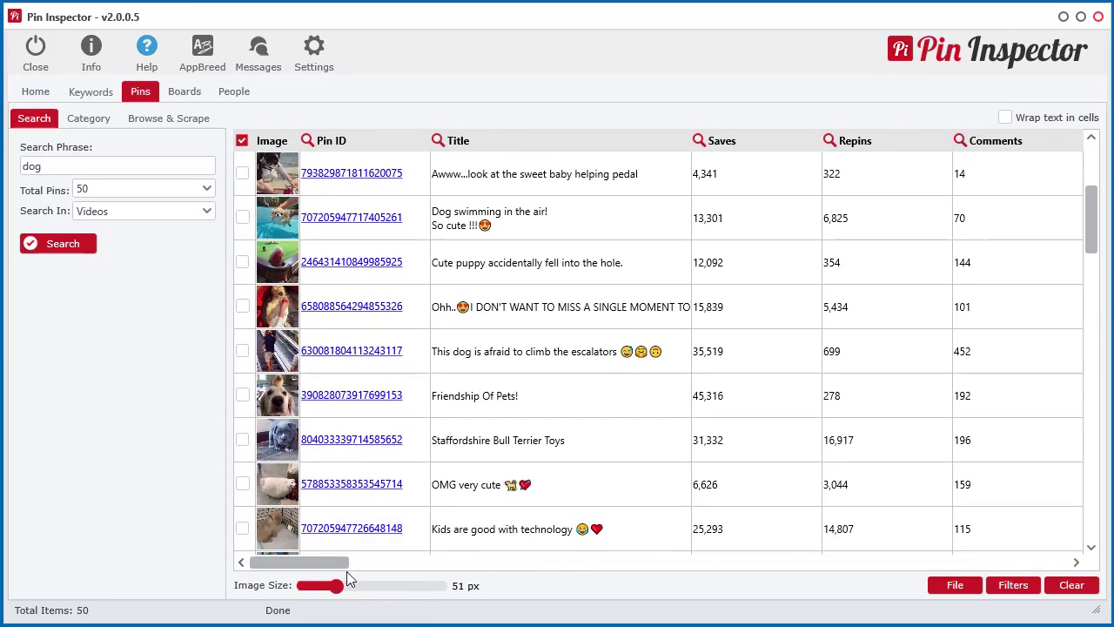
pyautogui.click(1005, 117)
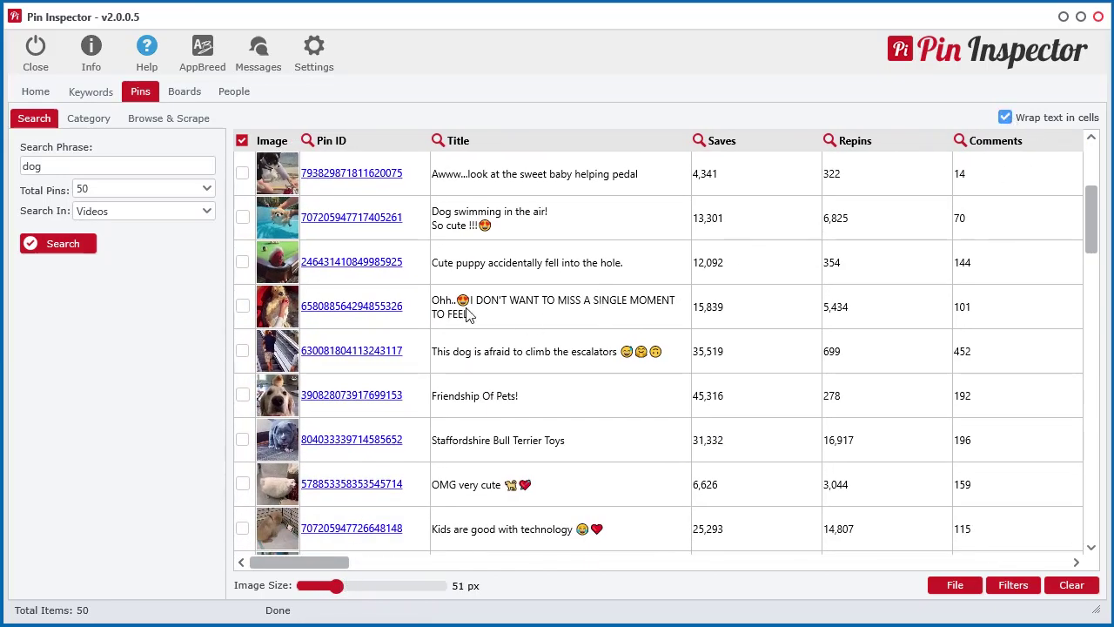
pyautogui.moveTo(337, 590); pyautogui.dragTo(304, 589)
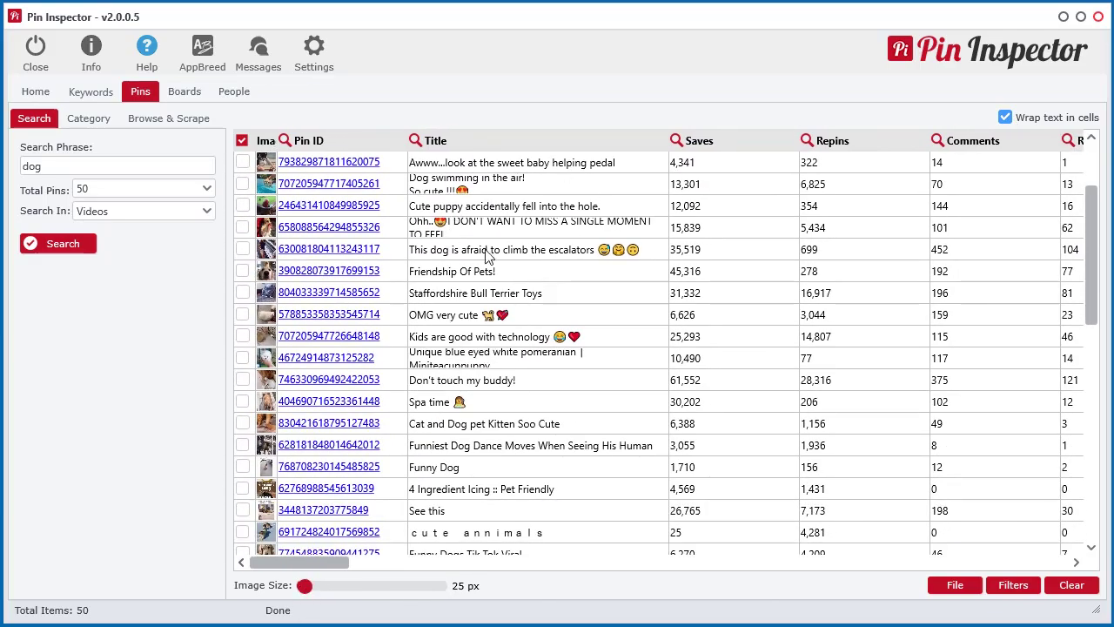
# Step: Narrow the Title column, compare its text wrapped and unwrapped, and set the thumbnails to 83 px with wrapping off
pyautogui.click(1027, 124)
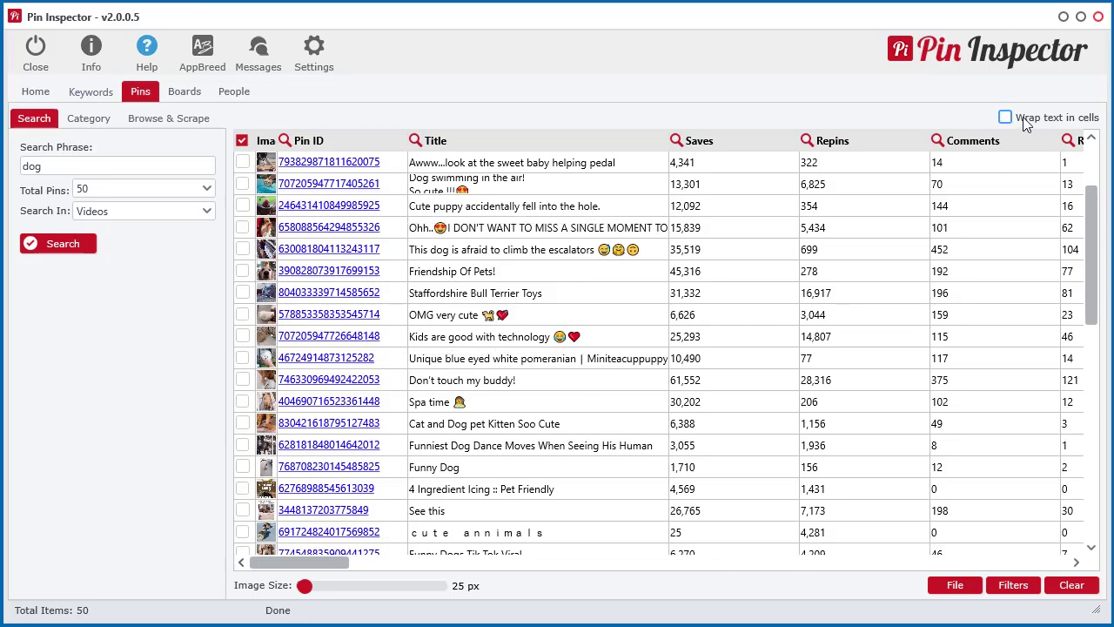
pyautogui.click(1027, 125)
pyautogui.moveTo(306, 589); pyautogui.dragTo(350, 595)
pyautogui.moveTo(698, 145); pyautogui.dragTo(617, 150)
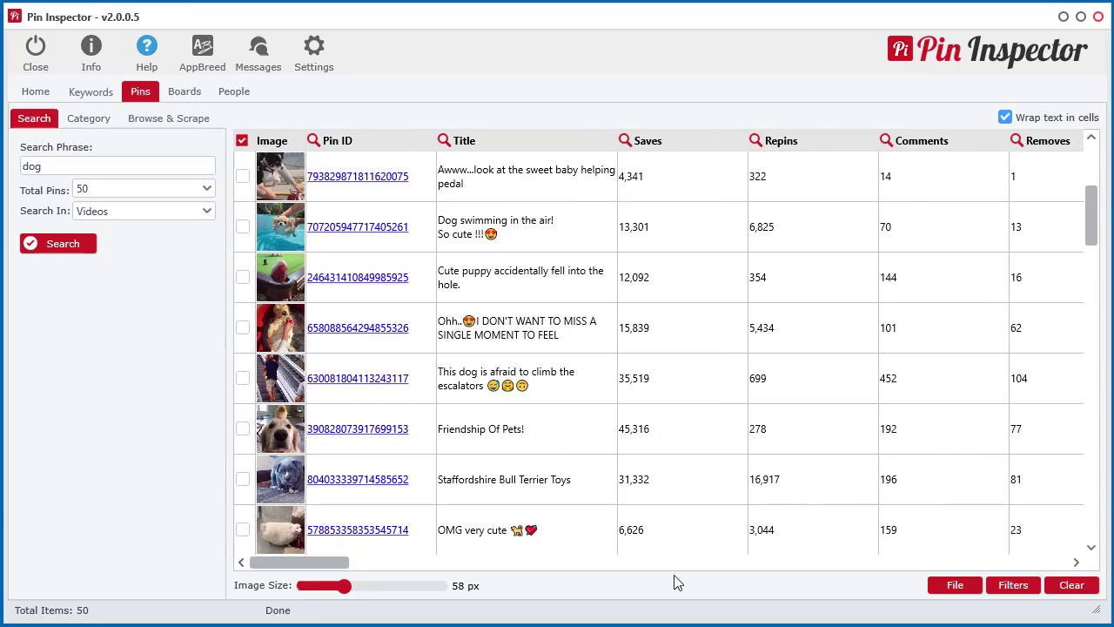
pyautogui.click(1005, 117)
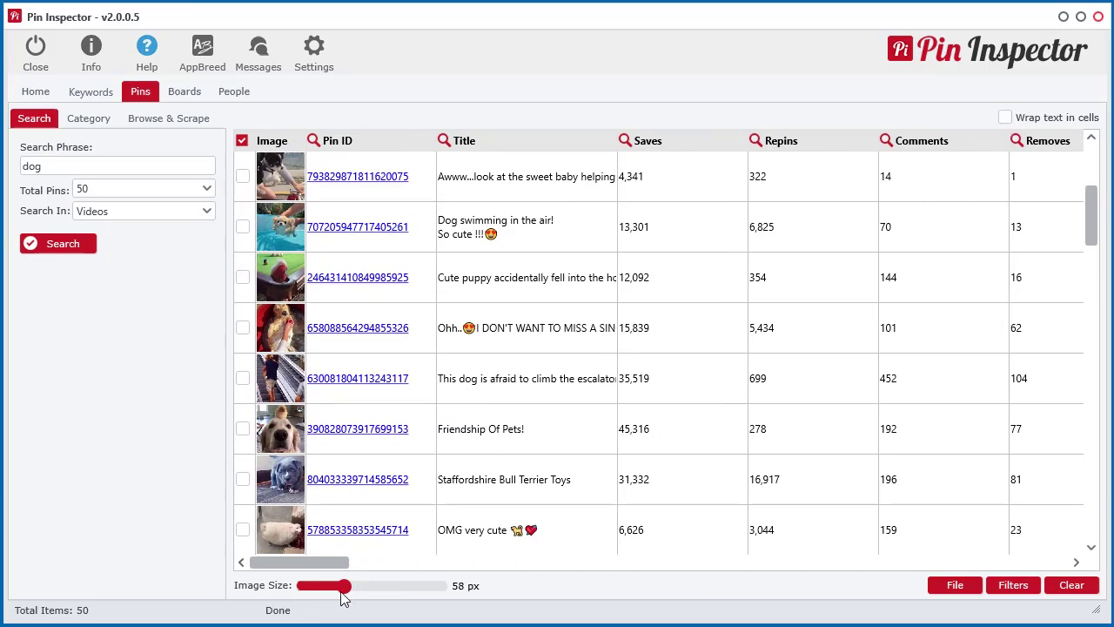
pyautogui.moveTo(345, 587); pyautogui.dragTo(375, 589)
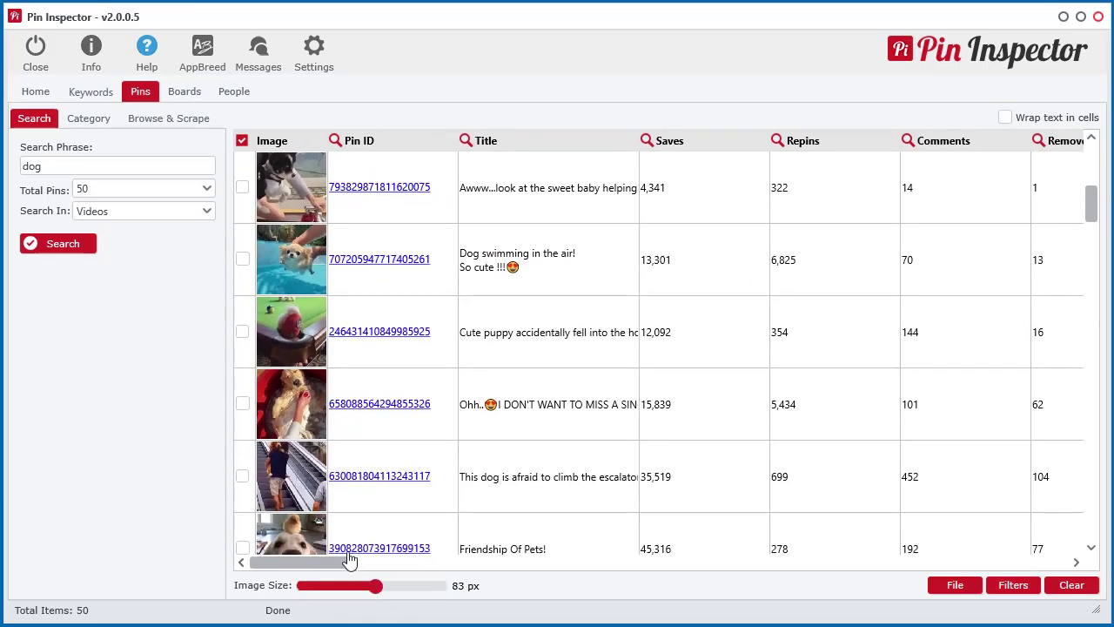
# Step: Sort the dog videos by saves and shrink the result thumbnails to 25 px
pyautogui.moveTo(323, 564); pyautogui.dragTo(371, 564)
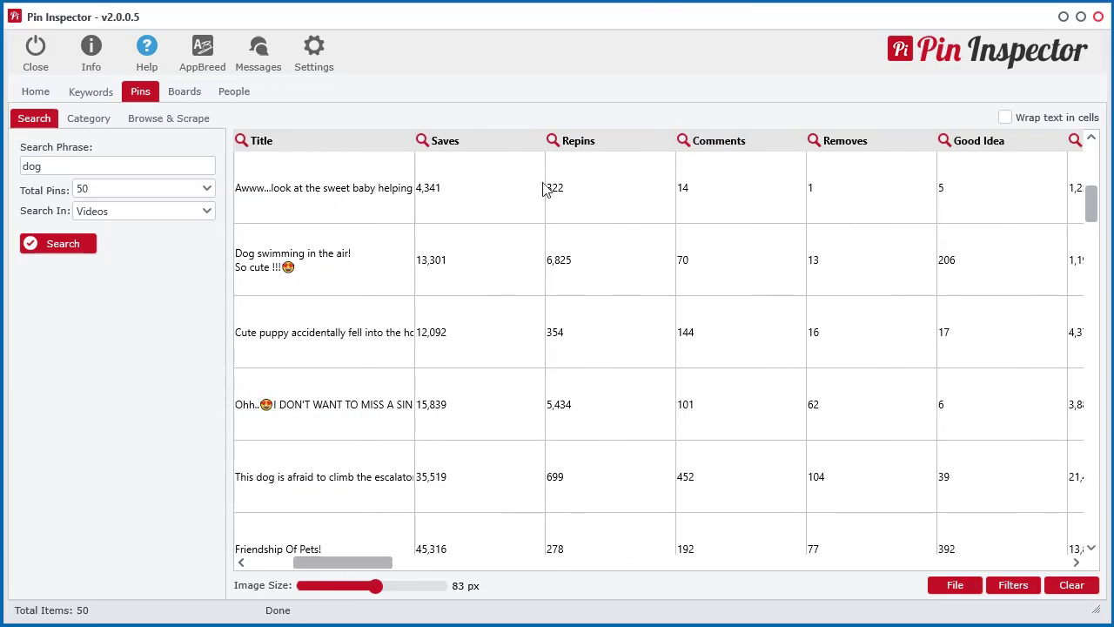
pyautogui.click(500, 143)
pyautogui.click(500, 143)
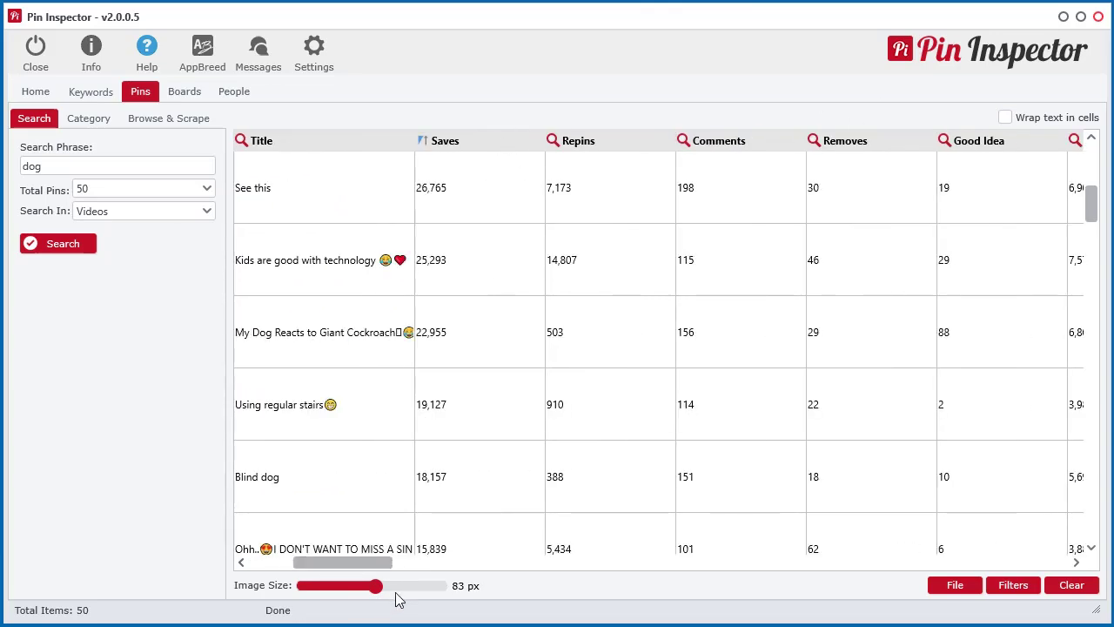
pyautogui.moveTo(370, 589); pyautogui.dragTo(303, 588)
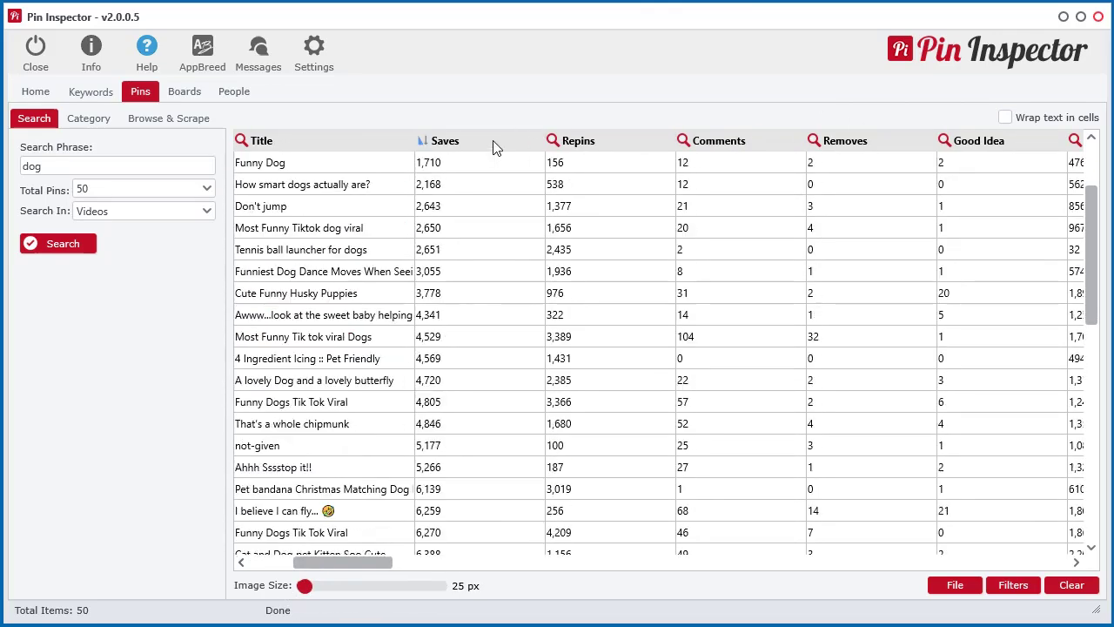
# Step: Sort the results by repins, switch to sorting by comments in descending order, and check the reaction columns
pyautogui.click(604, 139)
pyautogui.click(603, 140)
pyautogui.click(752, 139)
pyautogui.click(754, 142)
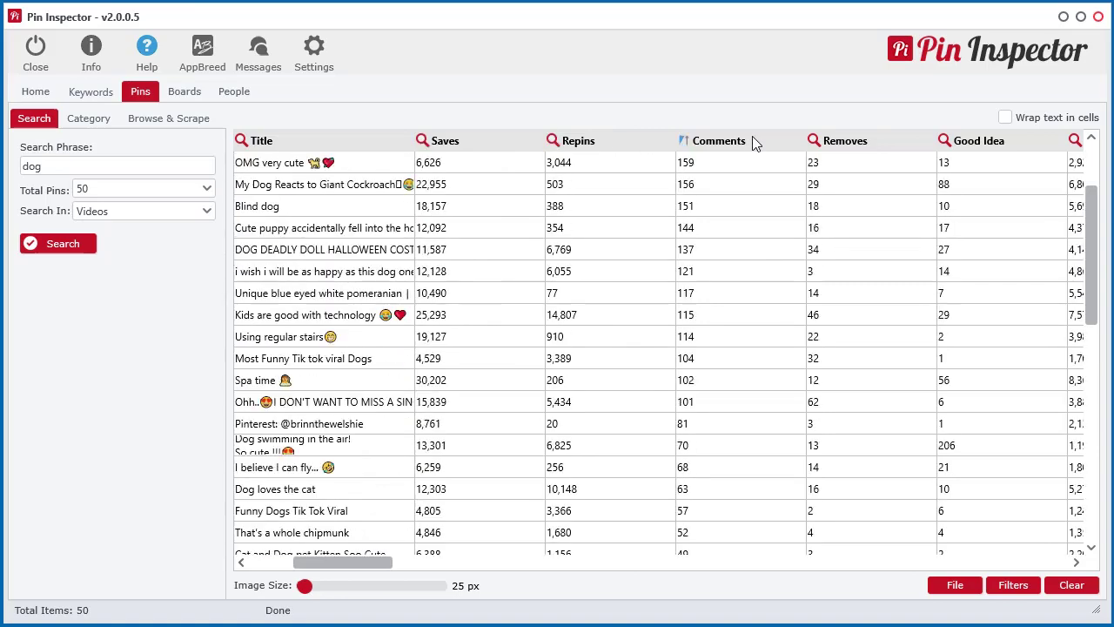
pyautogui.moveTo(355, 562); pyautogui.dragTo(399, 563)
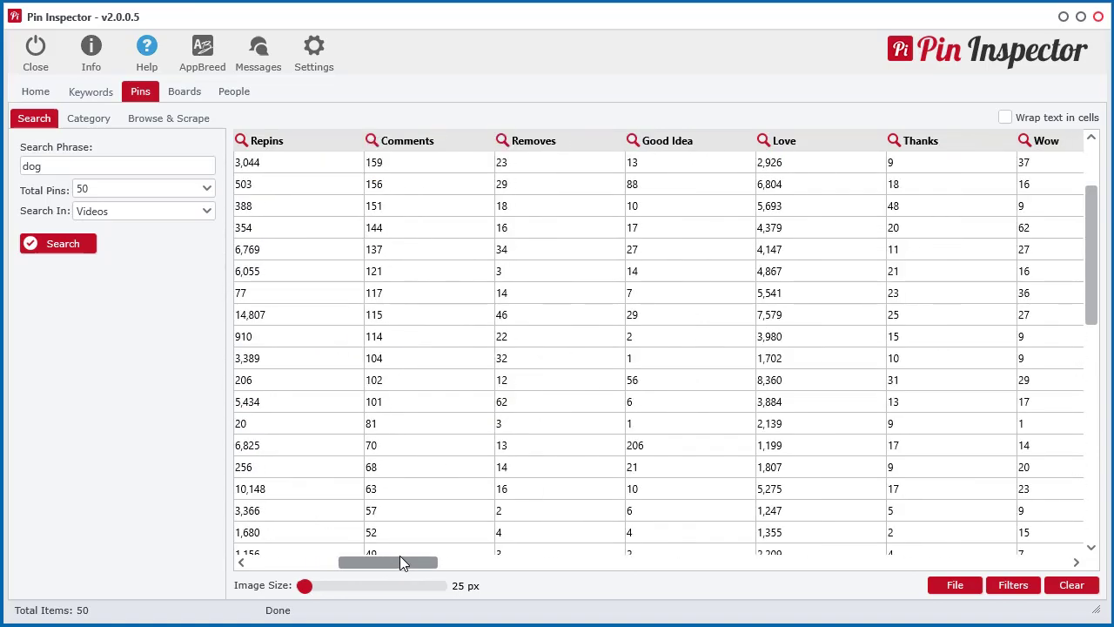
pyautogui.moveTo(400, 561); pyautogui.dragTo(355, 562)
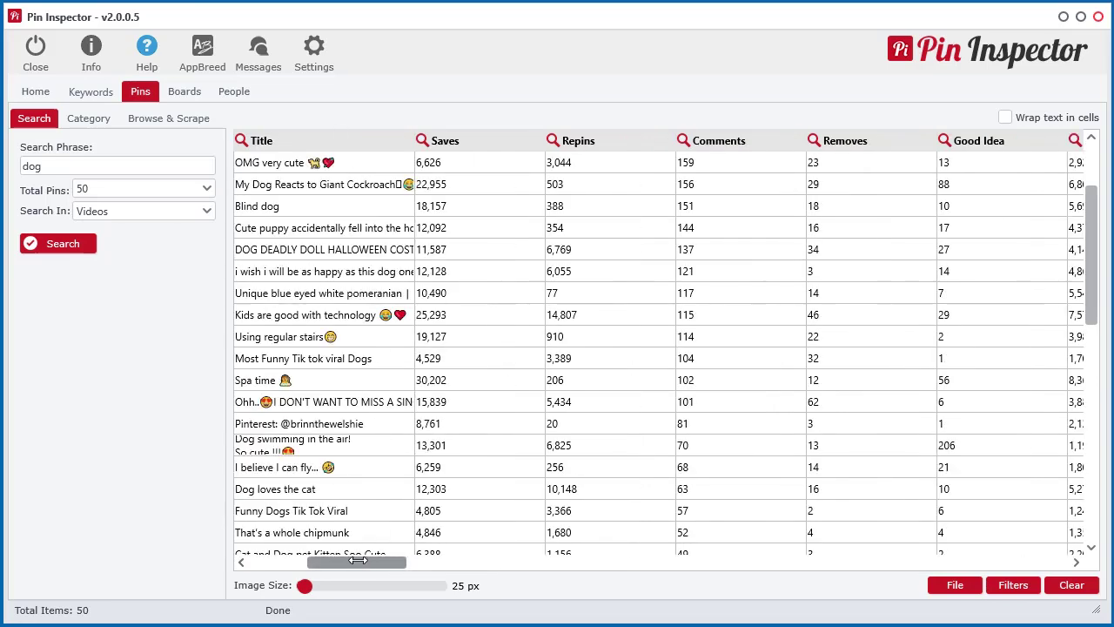
# Step: Re-sort the results by saves and then by repins in descending order, leaving text wrapping off
pyautogui.click(493, 148)
pyautogui.click(494, 148)
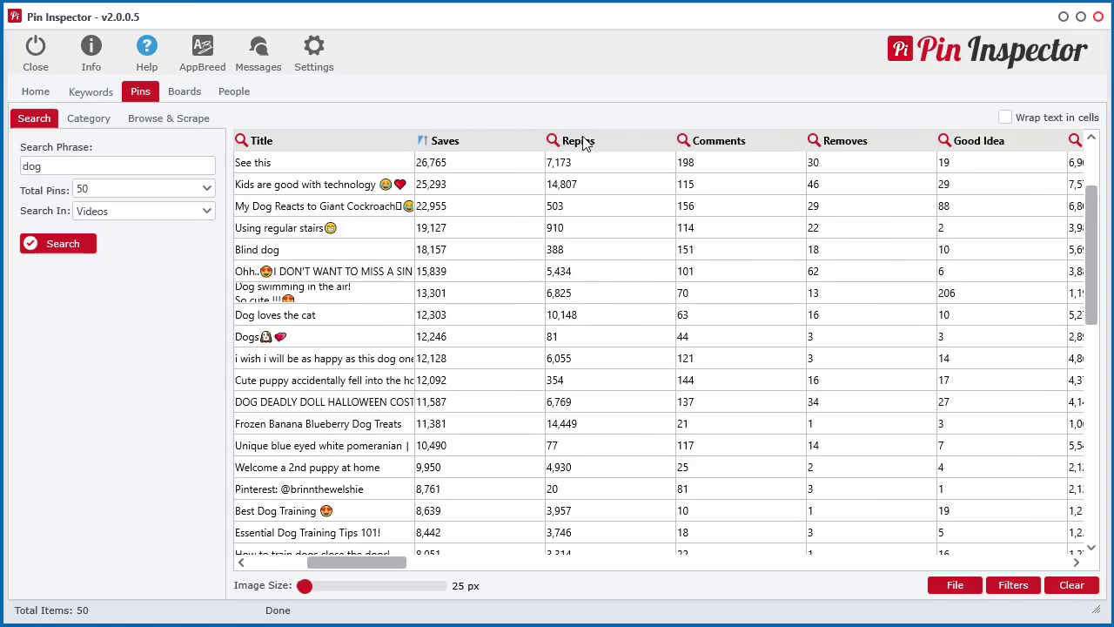
pyautogui.click(585, 144)
pyautogui.click(585, 145)
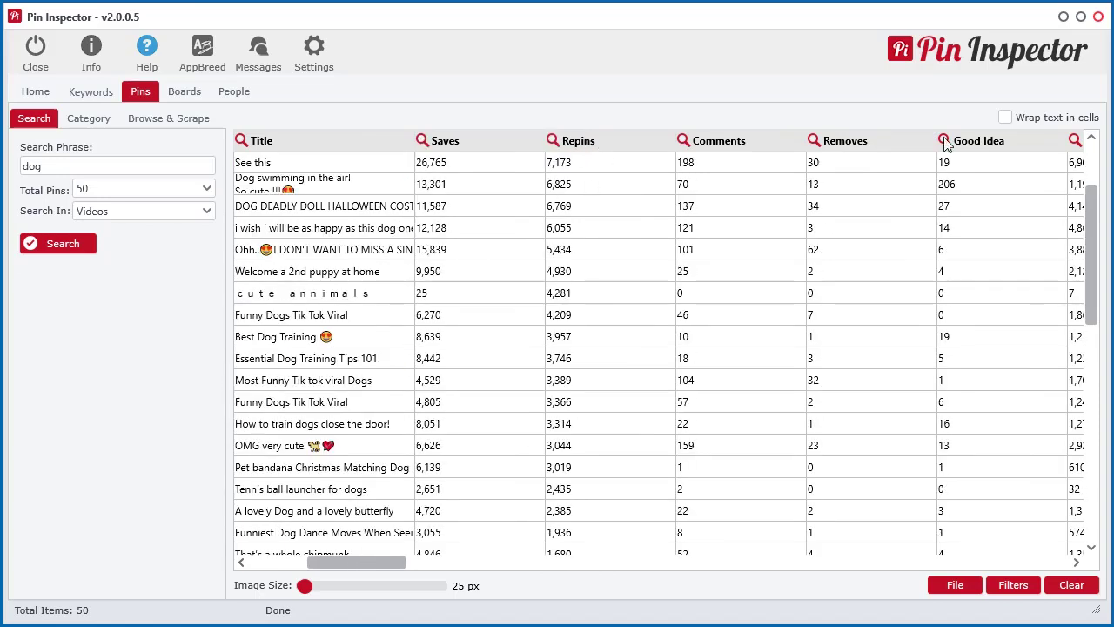
pyautogui.click(1006, 118)
pyautogui.click(1005, 119)
# Step: Sort the results by comments and then by removes, each in descending order
pyautogui.moveTo(367, 563); pyautogui.dragTo(381, 563)
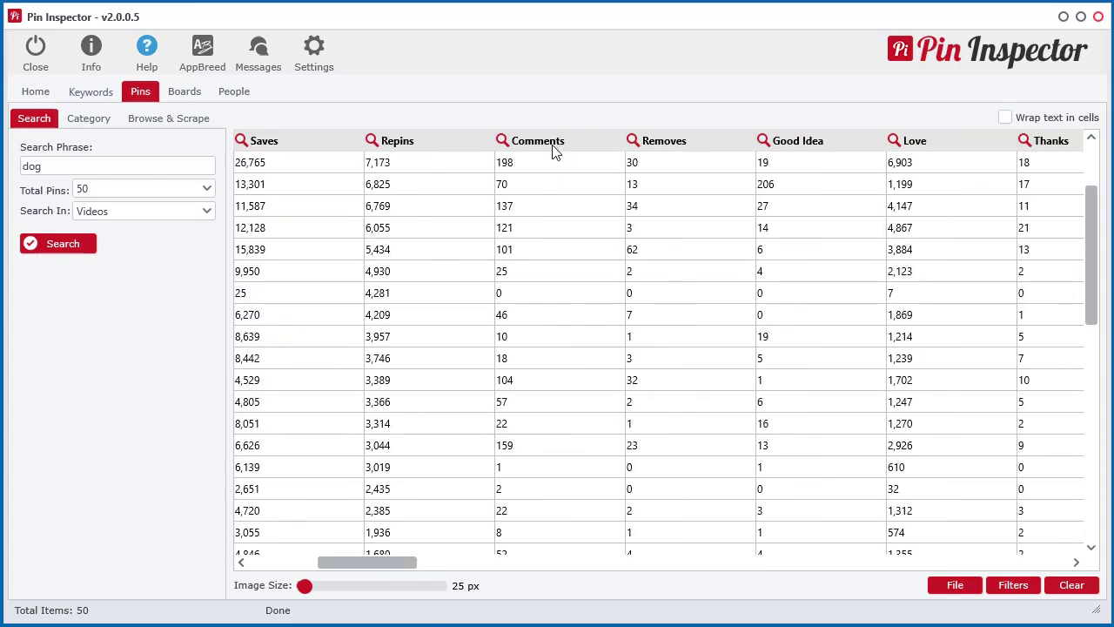
pyautogui.click(534, 146)
pyautogui.click(534, 145)
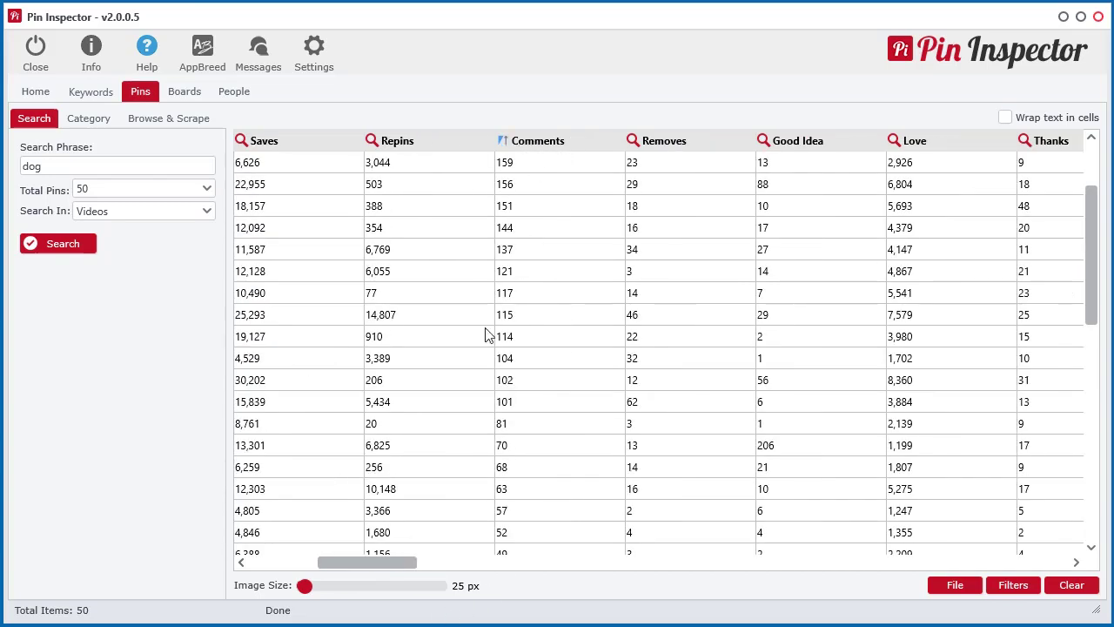
pyautogui.moveTo(366, 563); pyautogui.dragTo(377, 562)
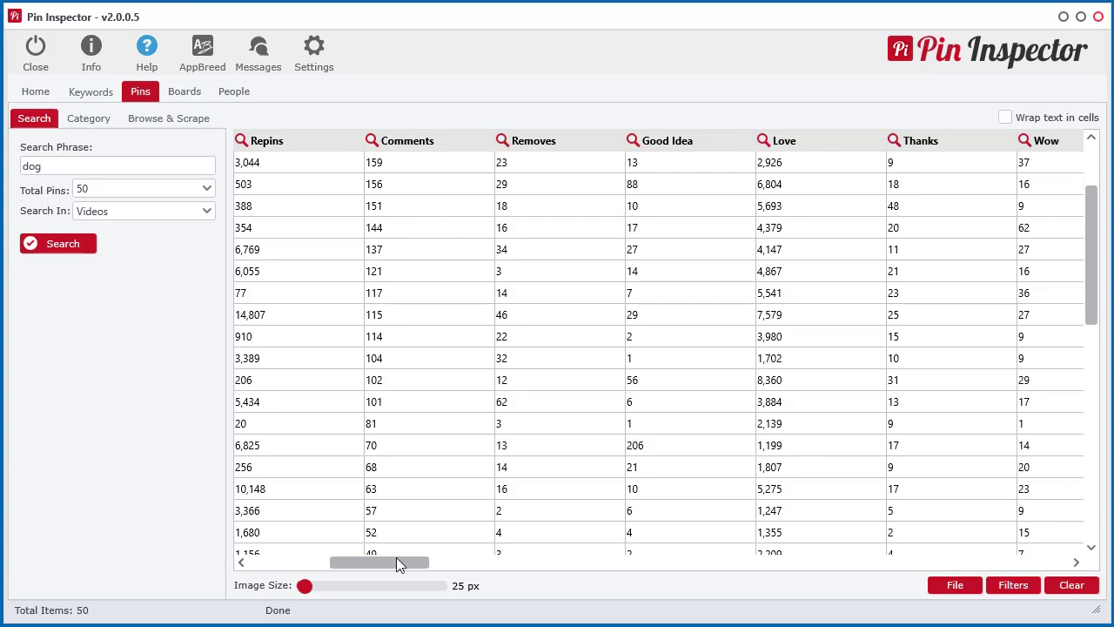
pyautogui.click(566, 143)
pyautogui.click(565, 144)
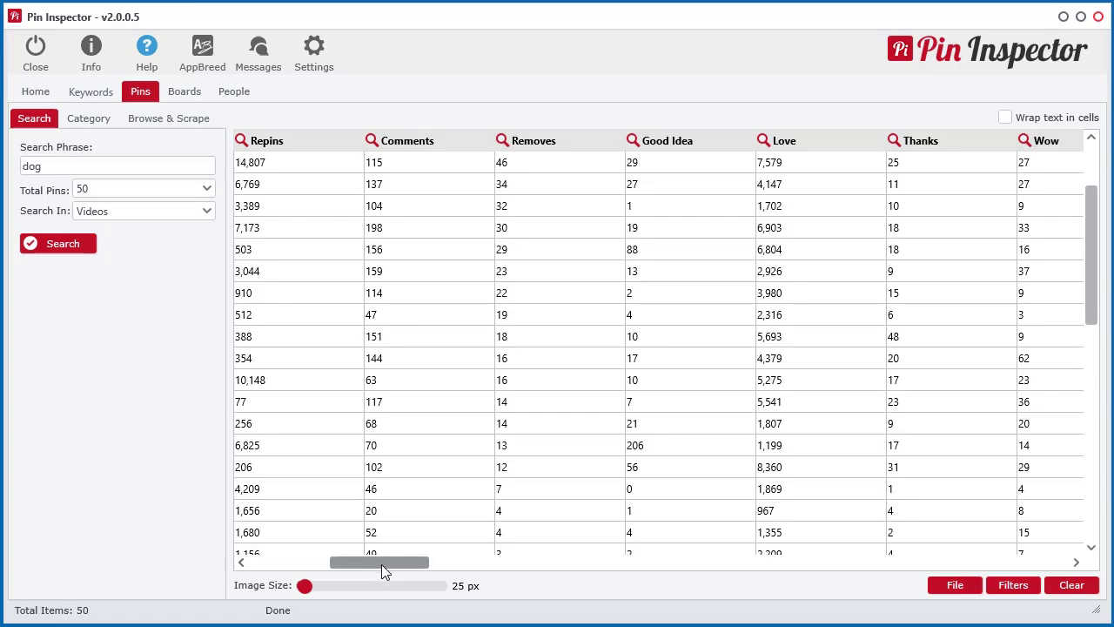
# Step: Sort the dog videos by total reactions in descending order
pyautogui.moveTo(382, 564); pyautogui.dragTo(415, 562)
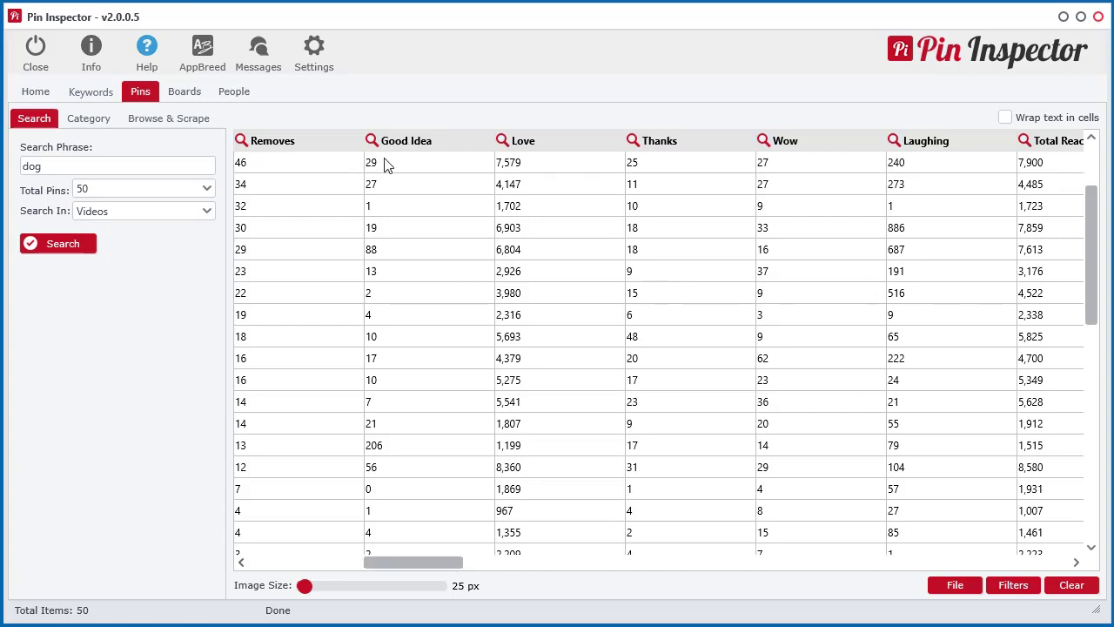
pyautogui.click(1055, 143)
pyautogui.click(1055, 143)
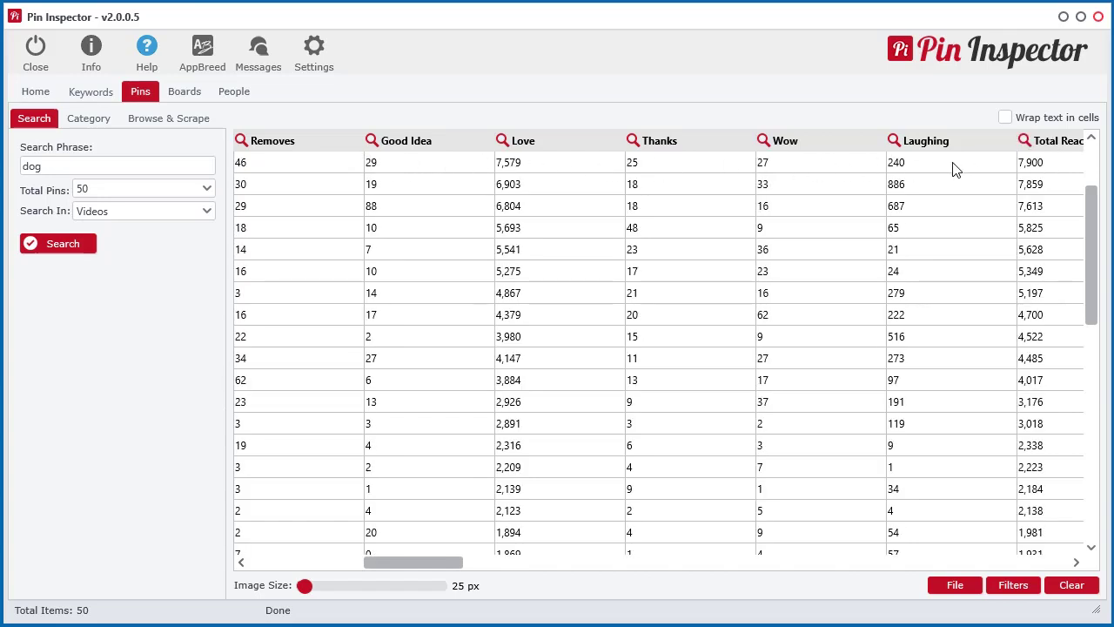
# Step: View the "Kids are good with technology" pin on Pinterest, play its video and return to the Pin Inspector results
pyautogui.moveTo(417, 562); pyautogui.dragTo(326, 561)
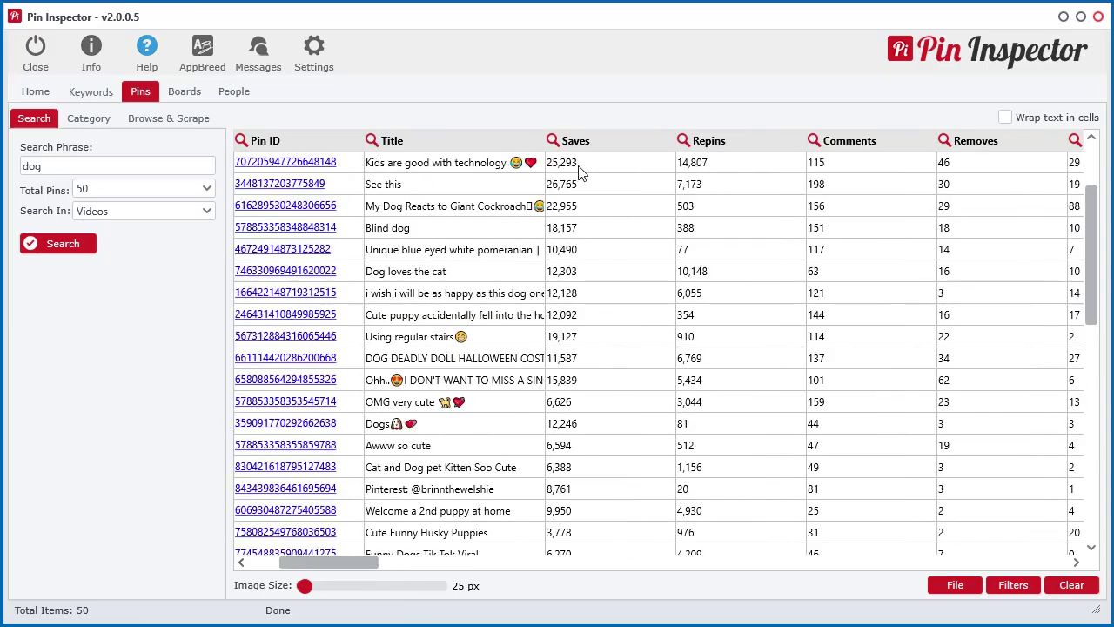
pyautogui.click(326, 164)
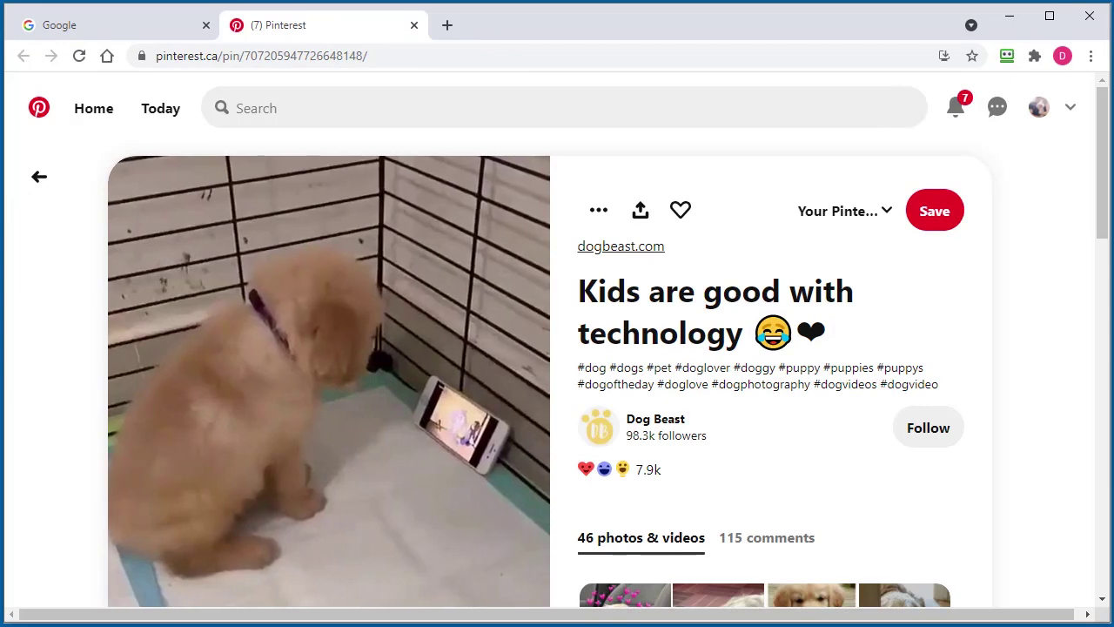
pyautogui.scroll(-2, 677, 382)
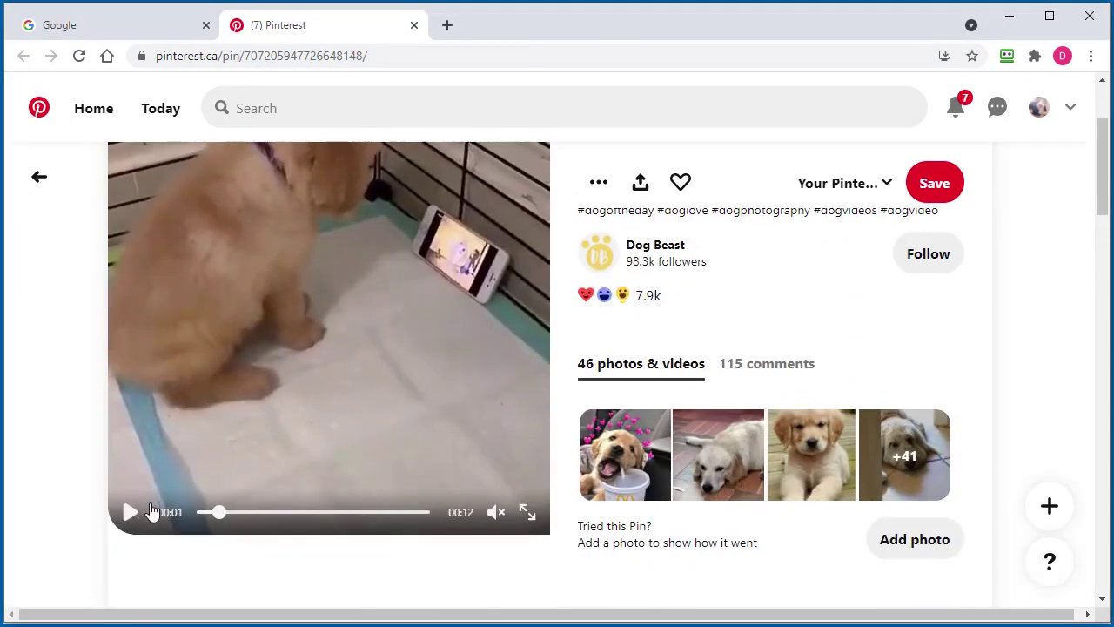
pyautogui.click(129, 514)
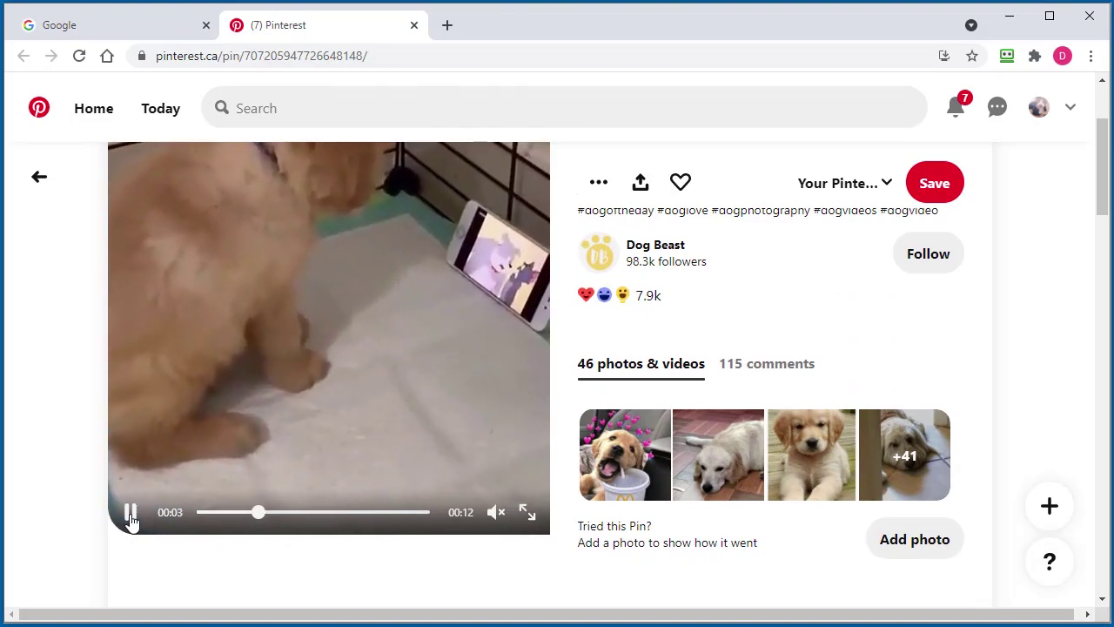
pyautogui.scroll(1, 400, 428)
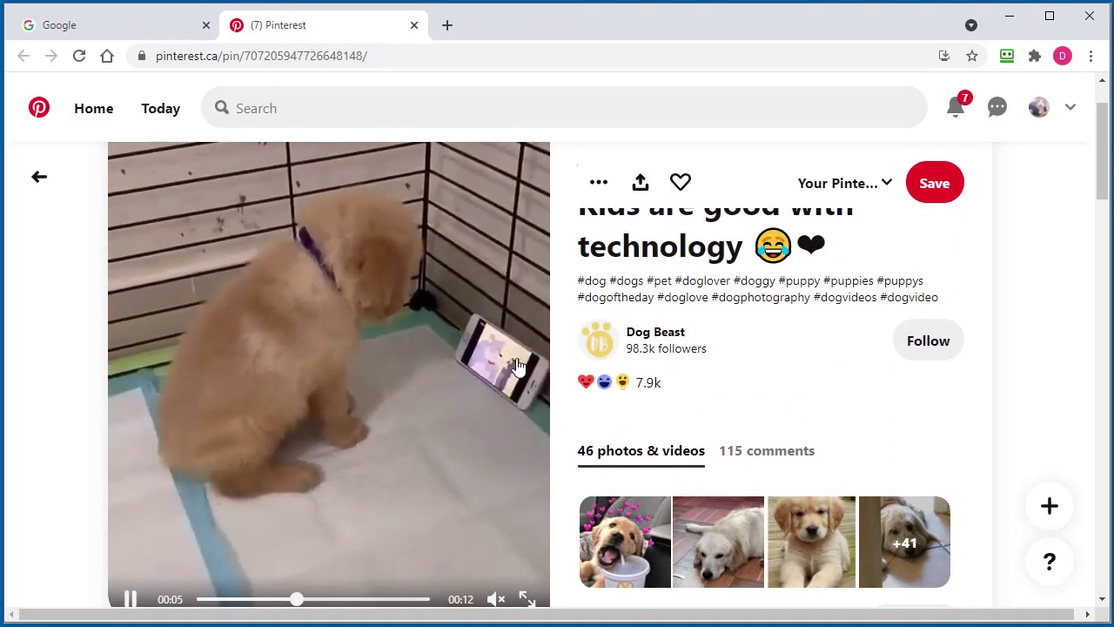
pyautogui.scroll(1, 349, 490)
pyautogui.scroll(-1, 140, 549)
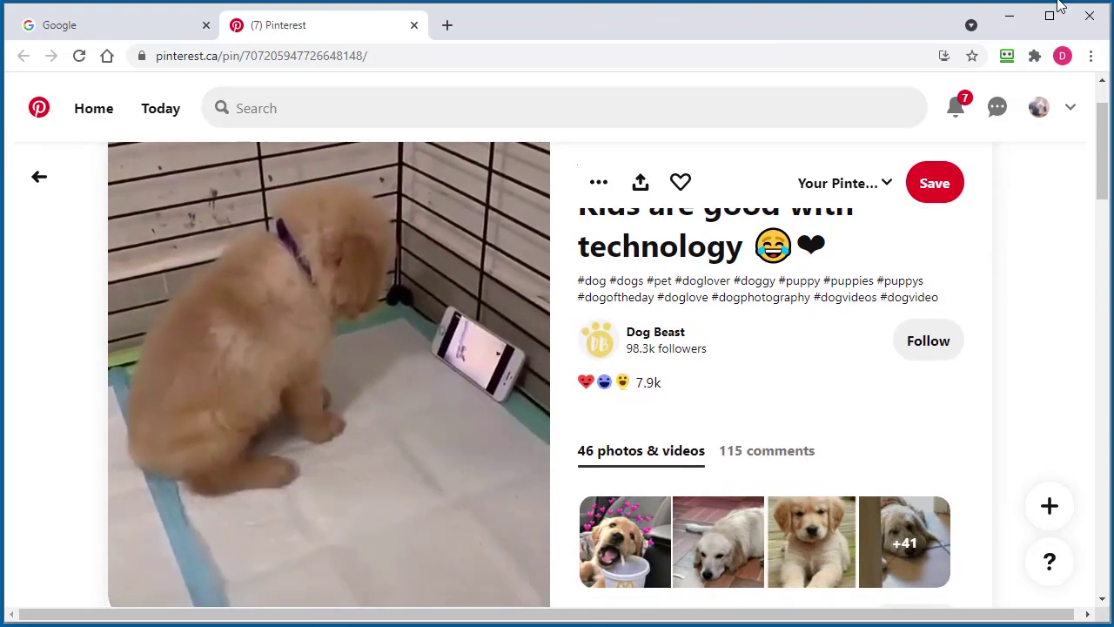
pyautogui.click(1009, 16)
# Step: Check the category and hashtag columns, sort the results by repins in descending order and select the "See this" pin
pyautogui.moveTo(321, 563); pyautogui.dragTo(575, 561)
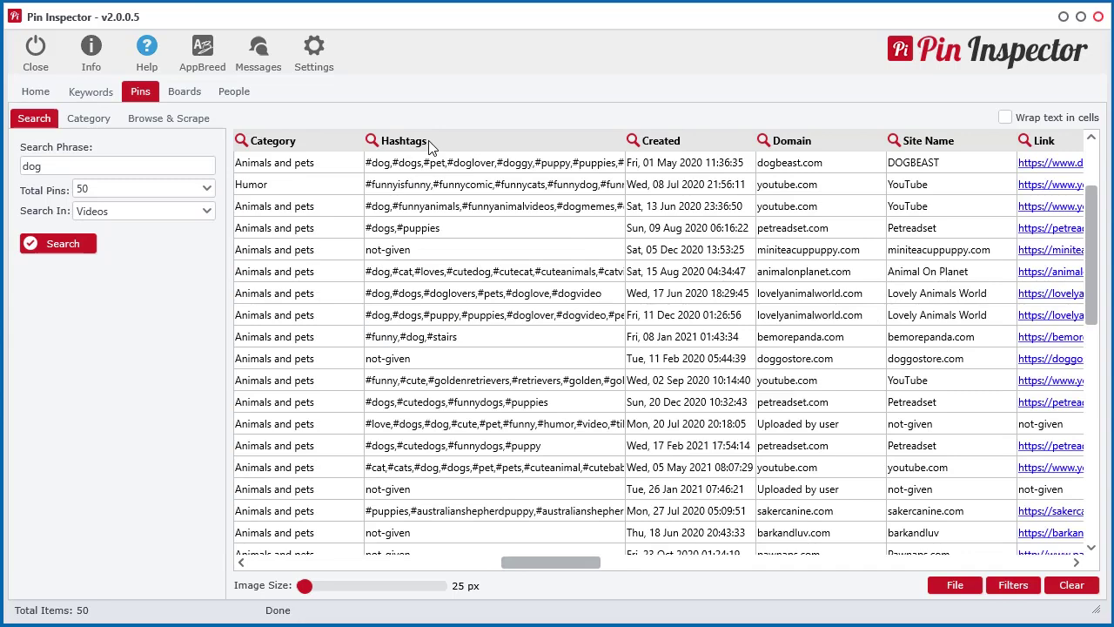
pyautogui.moveTo(550, 561); pyautogui.dragTo(309, 561)
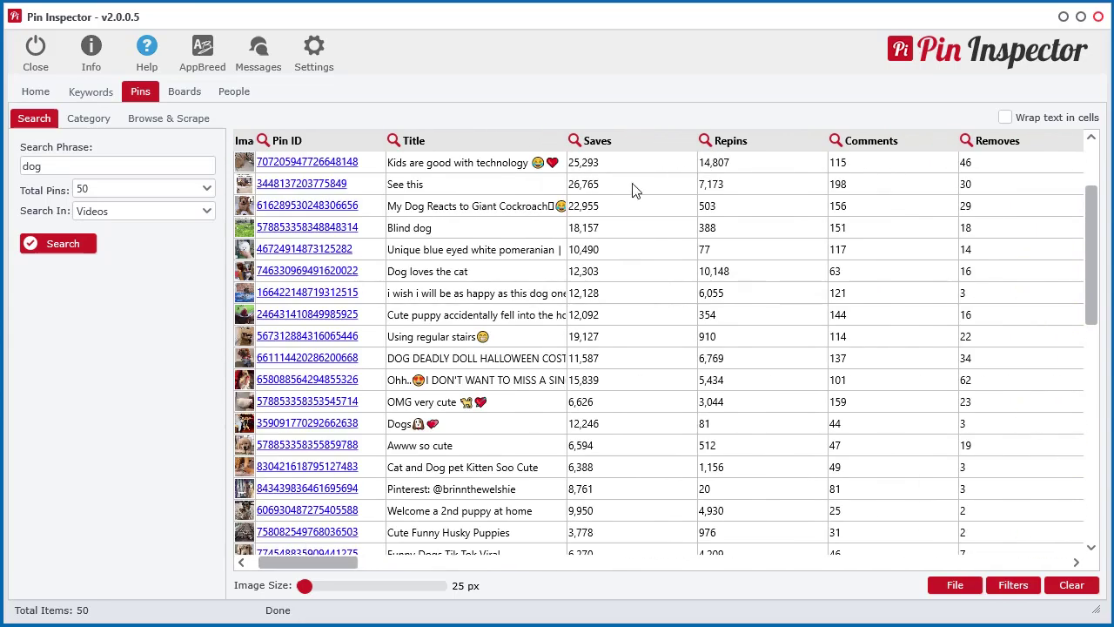
pyautogui.click(737, 142)
pyautogui.click(736, 142)
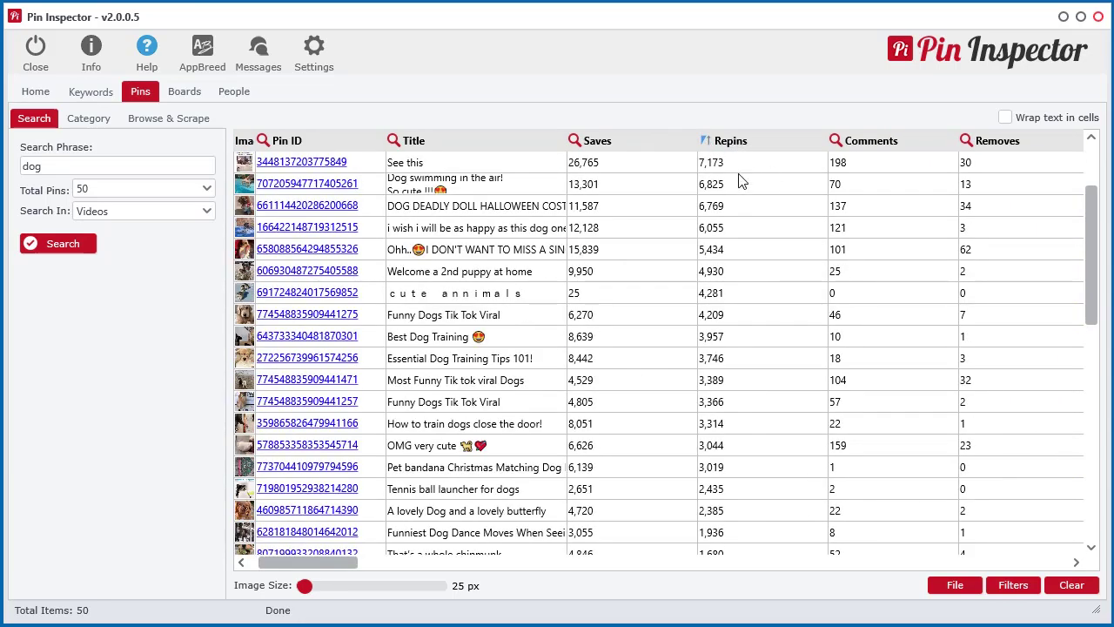
pyautogui.moveTo(324, 564); pyautogui.dragTo(300, 562)
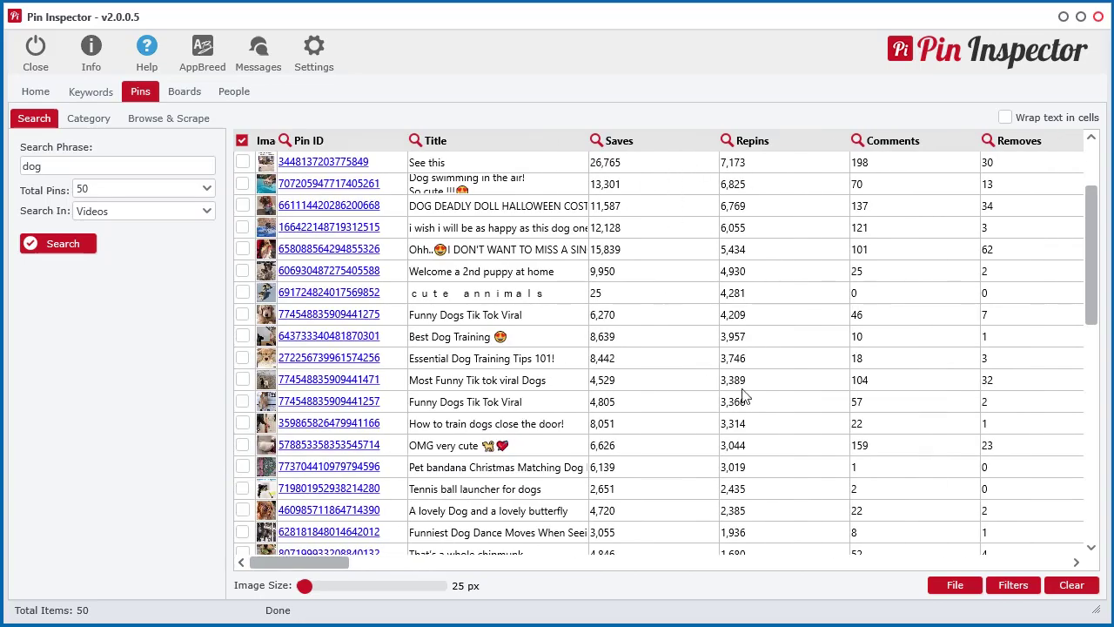
pyautogui.click(686, 168)
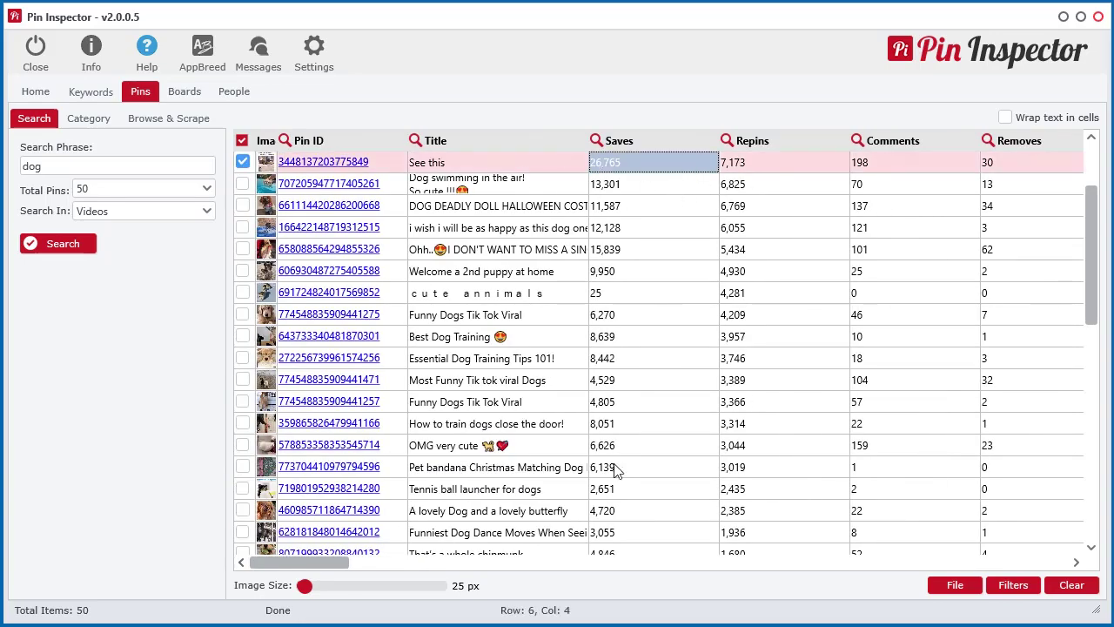
# Step: Widen the Hashtags column to show more of the selected pin's hashtags
pyautogui.moveTo(329, 562); pyautogui.dragTo(587, 566)
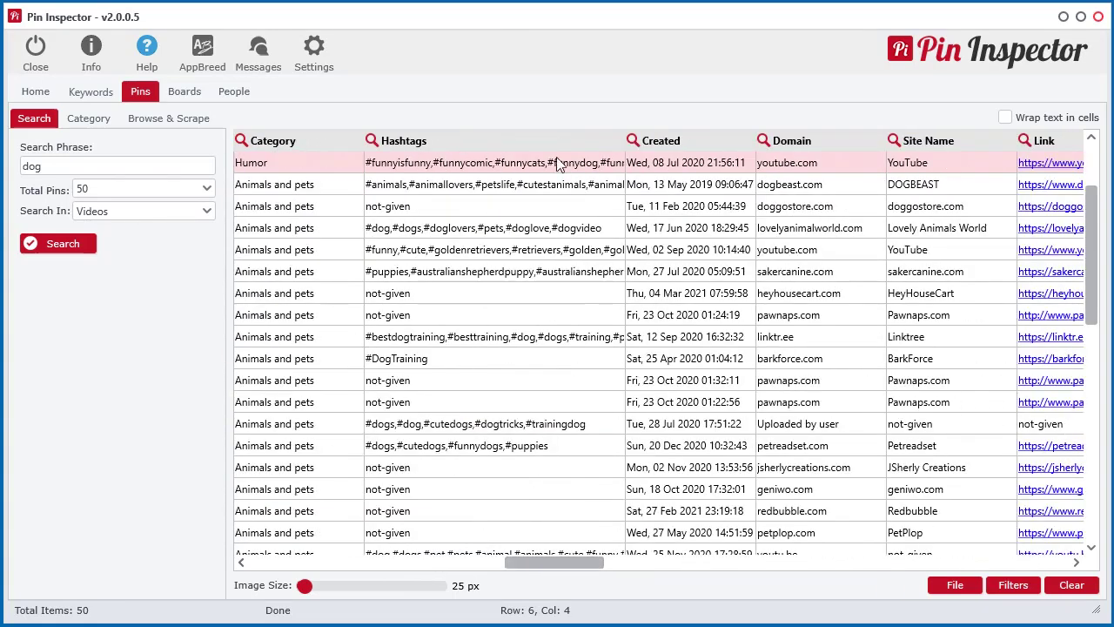
pyautogui.moveTo(625, 144); pyautogui.dragTo(741, 148)
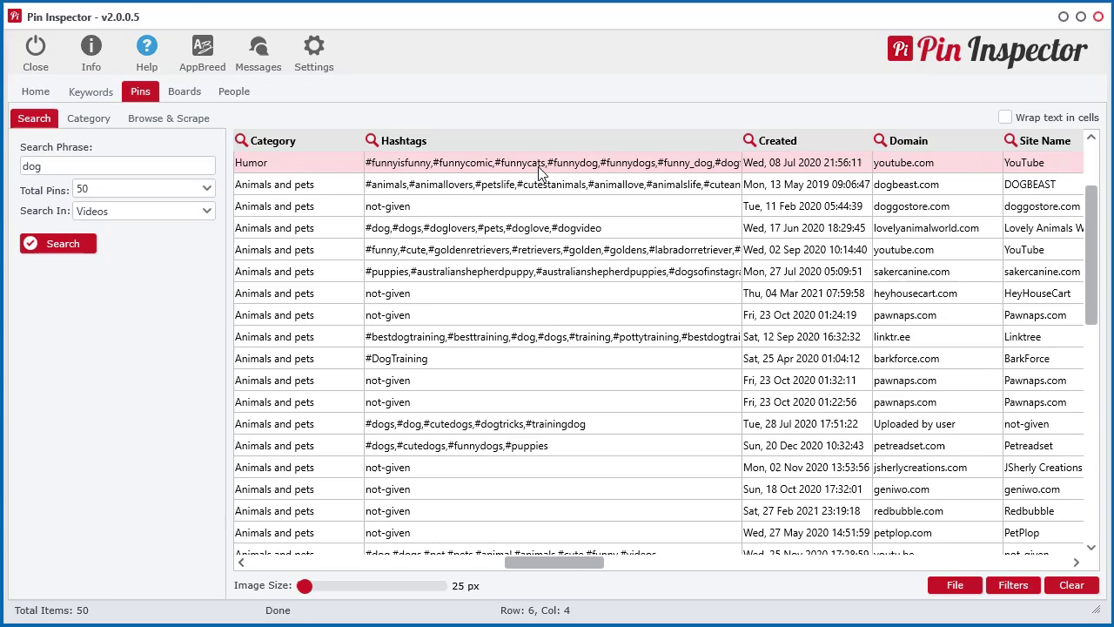
# Step: Widen the Link column so that more of each pin's destination URL can be read
pyautogui.moveTo(554, 563); pyautogui.dragTo(610, 563)
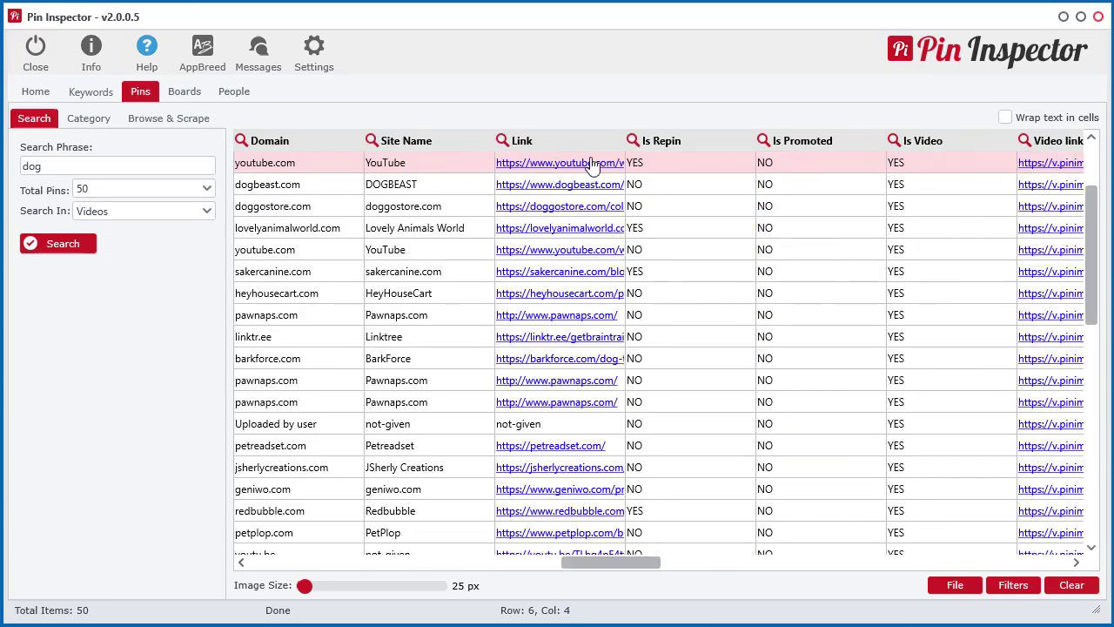
pyautogui.moveTo(592, 565)
pyautogui.mouseDown()
pyautogui.moveTo(569, 564)
pyautogui.moveTo(593, 563)
pyautogui.mouseUp()
pyautogui.moveTo(621, 142); pyautogui.dragTo(782, 143)
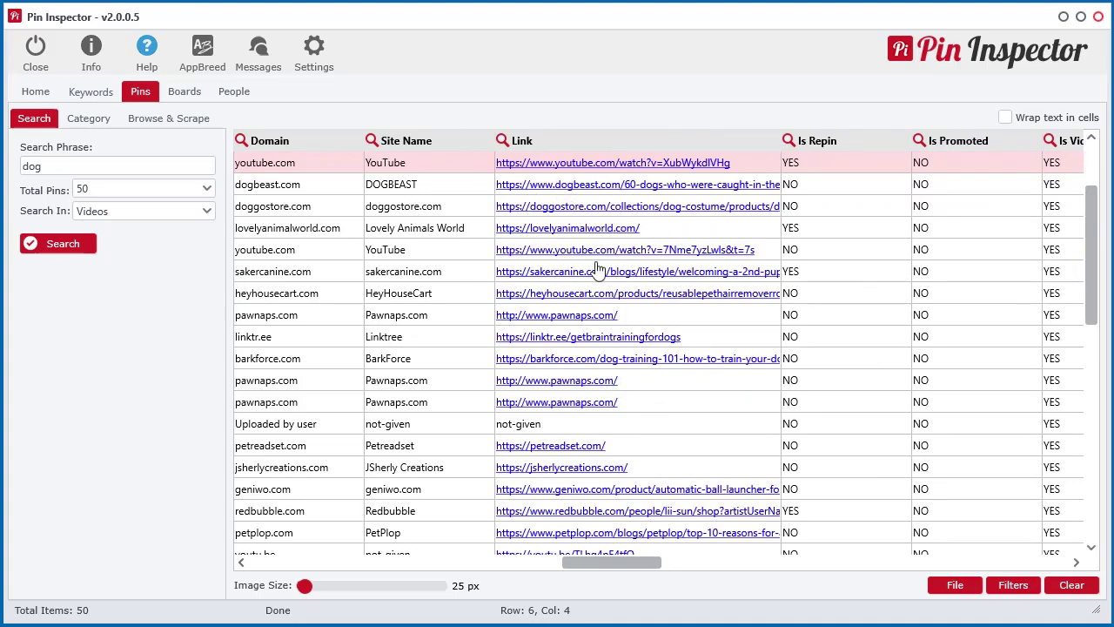
# Step: Check the link and domain values of the pin uploaded directly by a user
pyautogui.click(482, 422)
pyautogui.click(543, 421)
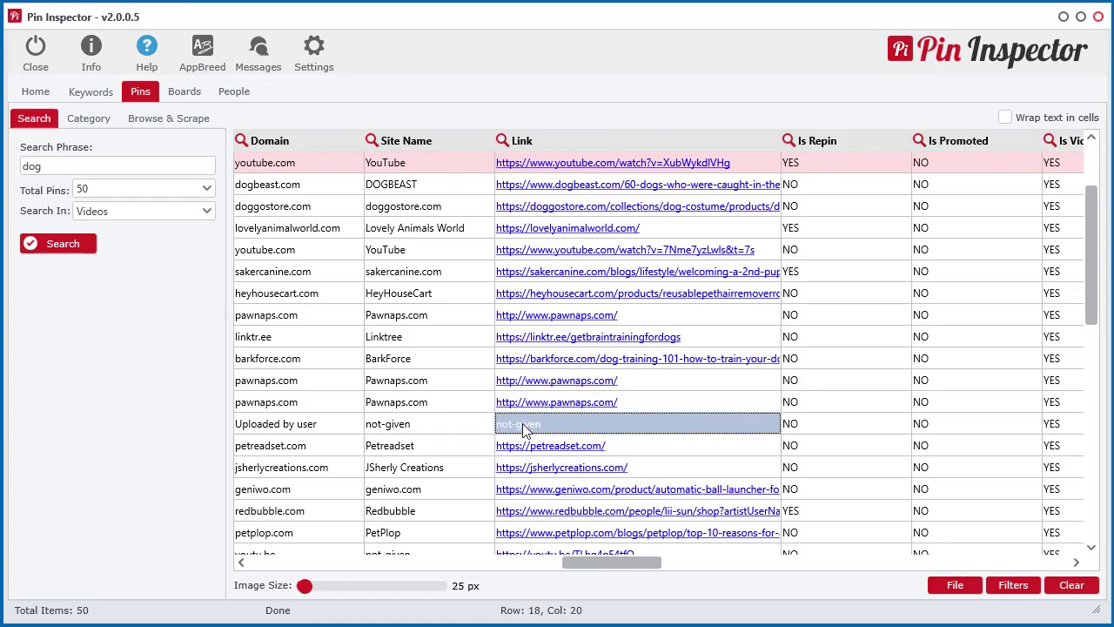
pyautogui.click(279, 425)
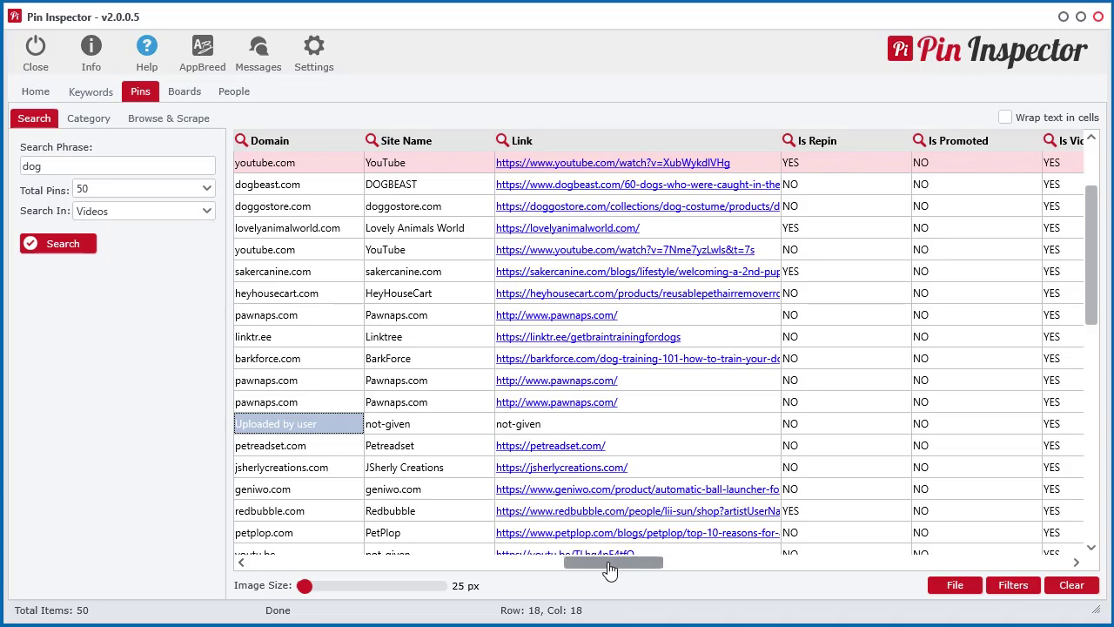
# Step: Review the repin, promotion, video, pinner, board and creator columns of the results table
pyautogui.moveTo(609, 569); pyautogui.dragTo(618, 569)
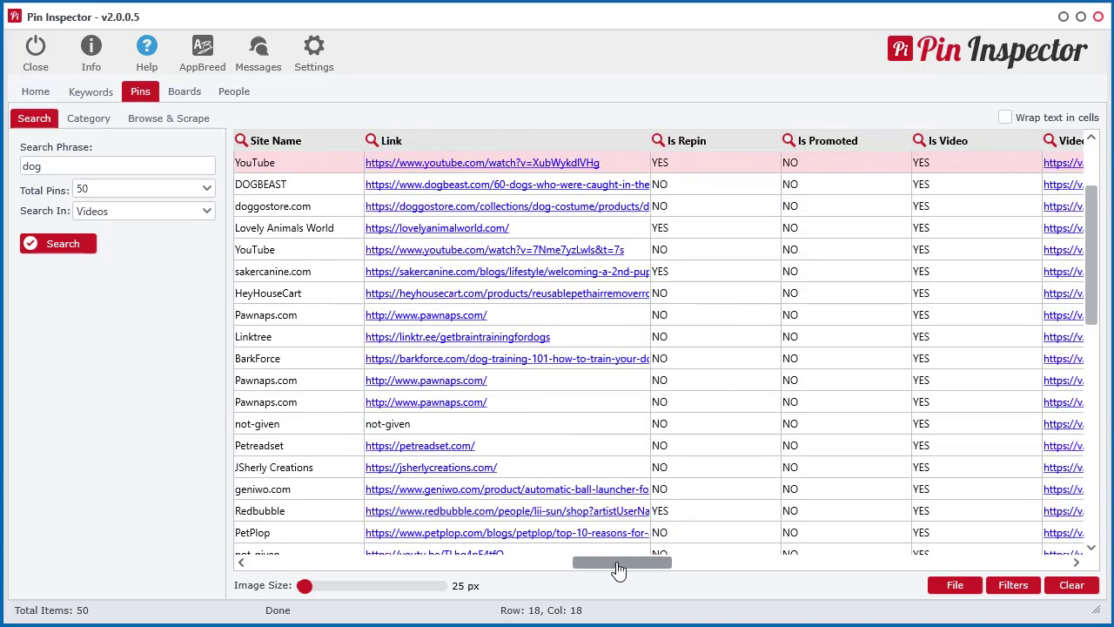
pyautogui.moveTo(627, 575)
pyautogui.mouseDown()
pyautogui.moveTo(557, 577)
pyautogui.moveTo(640, 576)
pyautogui.mouseUp()
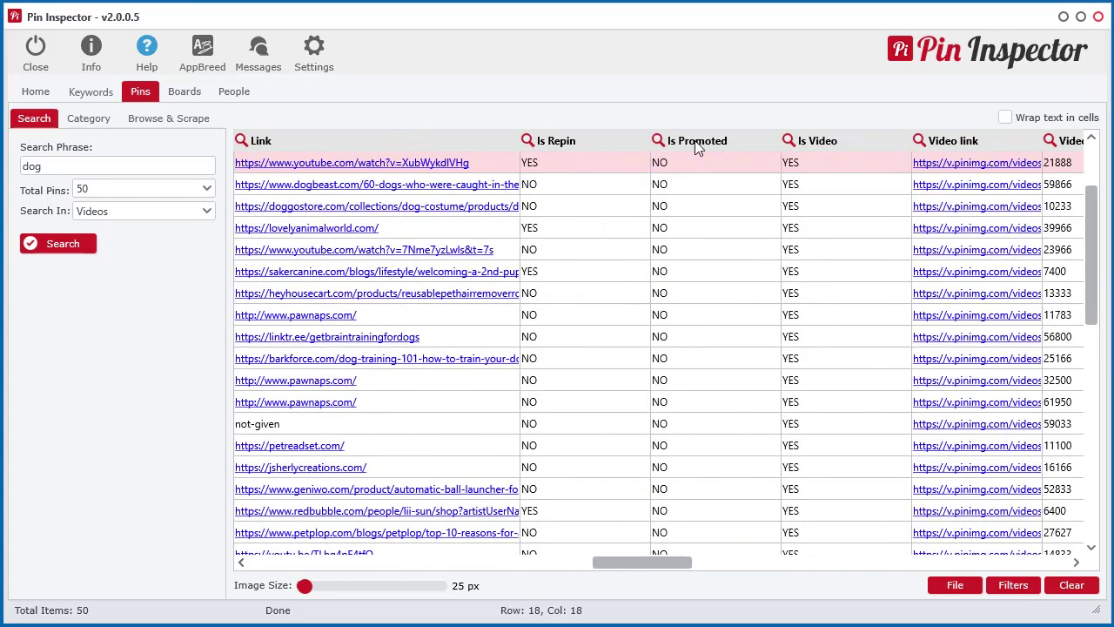
pyautogui.moveTo(678, 574); pyautogui.dragTo(724, 574)
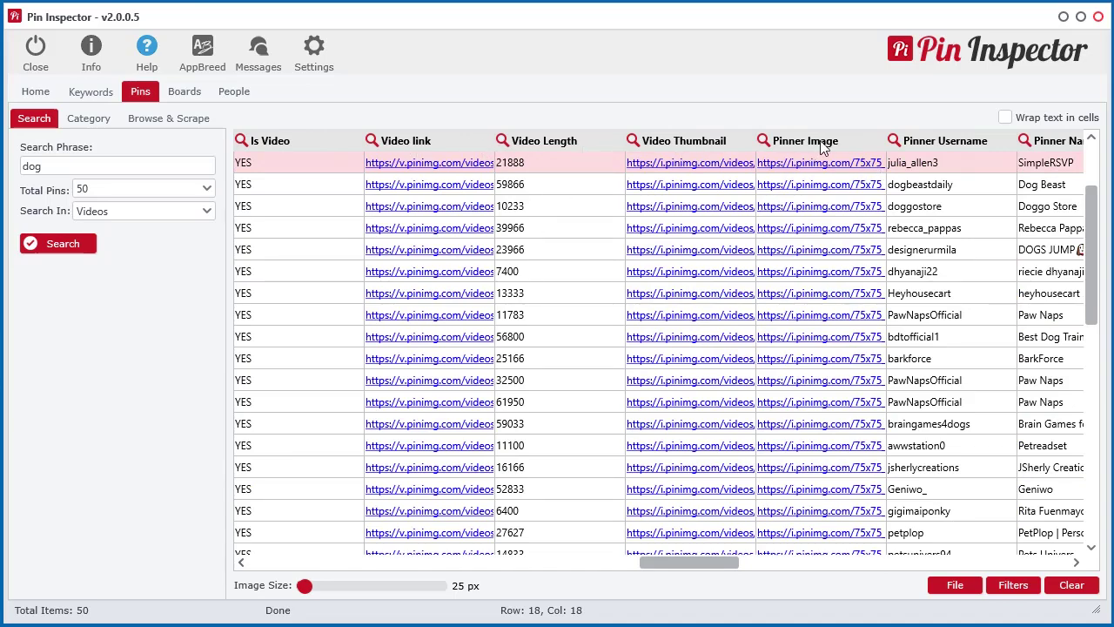
pyautogui.moveTo(708, 566); pyautogui.dragTo(790, 567)
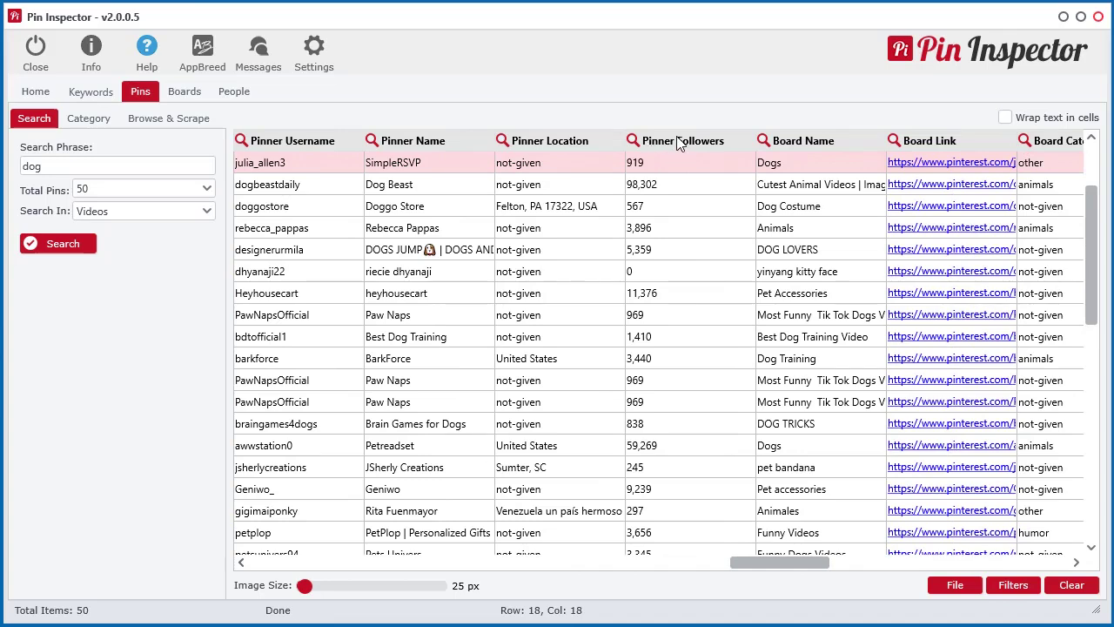
pyautogui.moveTo(780, 562); pyautogui.dragTo(876, 556)
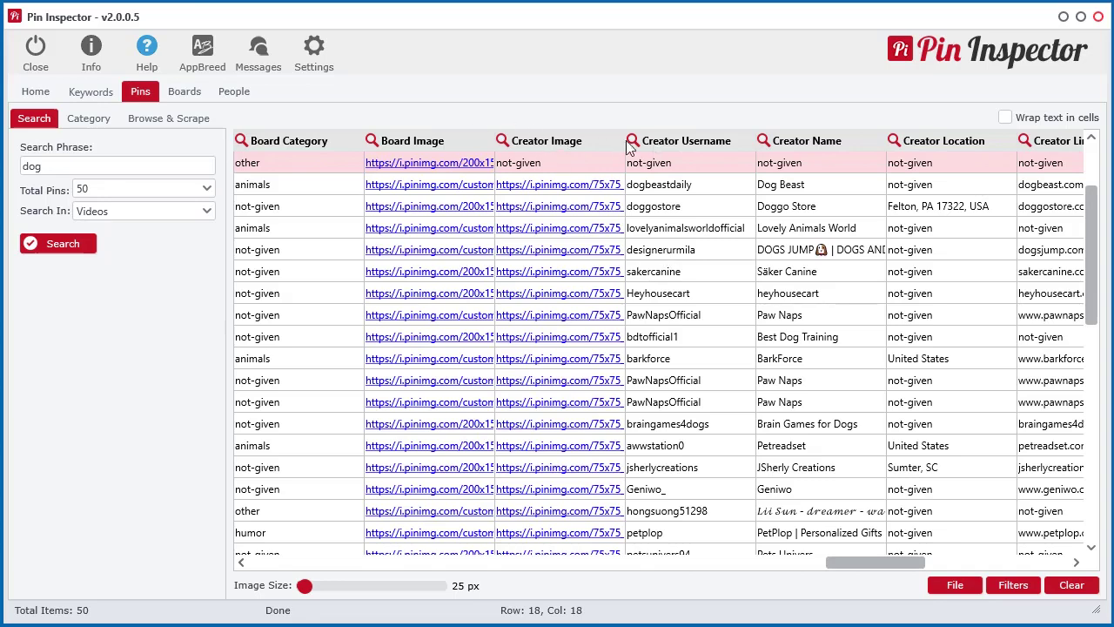
# Step: Enlarge the pin thumbnails to 112 px, browse the results down to the last pin, and reset the image size to 25 px
pyautogui.moveTo(870, 560); pyautogui.dragTo(292, 582)
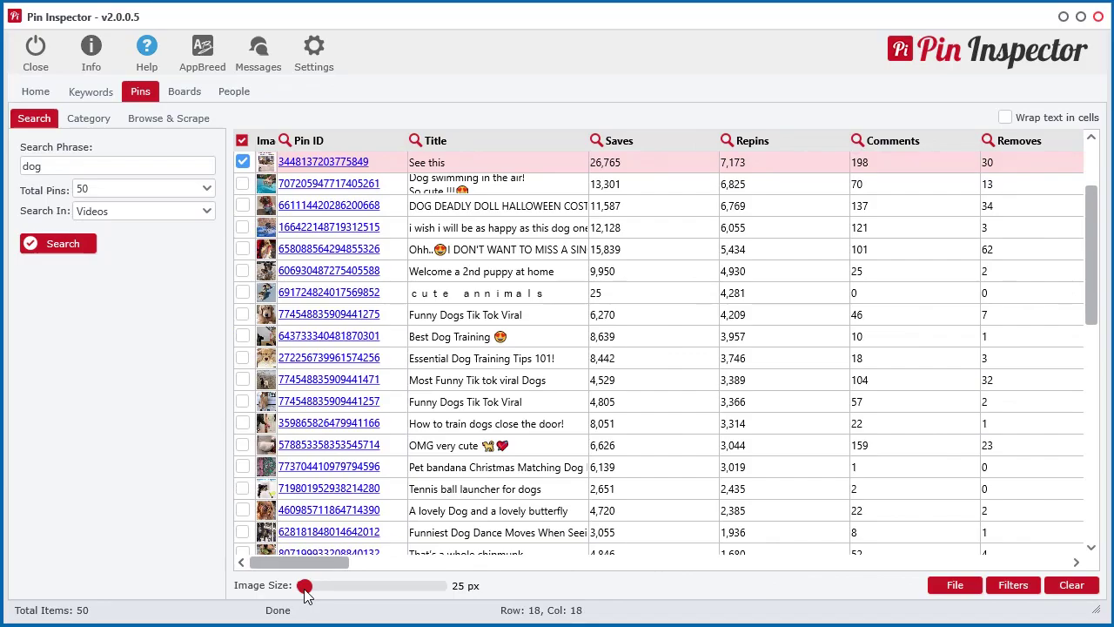
pyautogui.moveTo(300, 561)
pyautogui.mouseDown()
pyautogui.moveTo(1057, 577)
pyautogui.moveTo(296, 574)
pyautogui.mouseUp()
pyautogui.moveTo(306, 590); pyautogui.dragTo(409, 586)
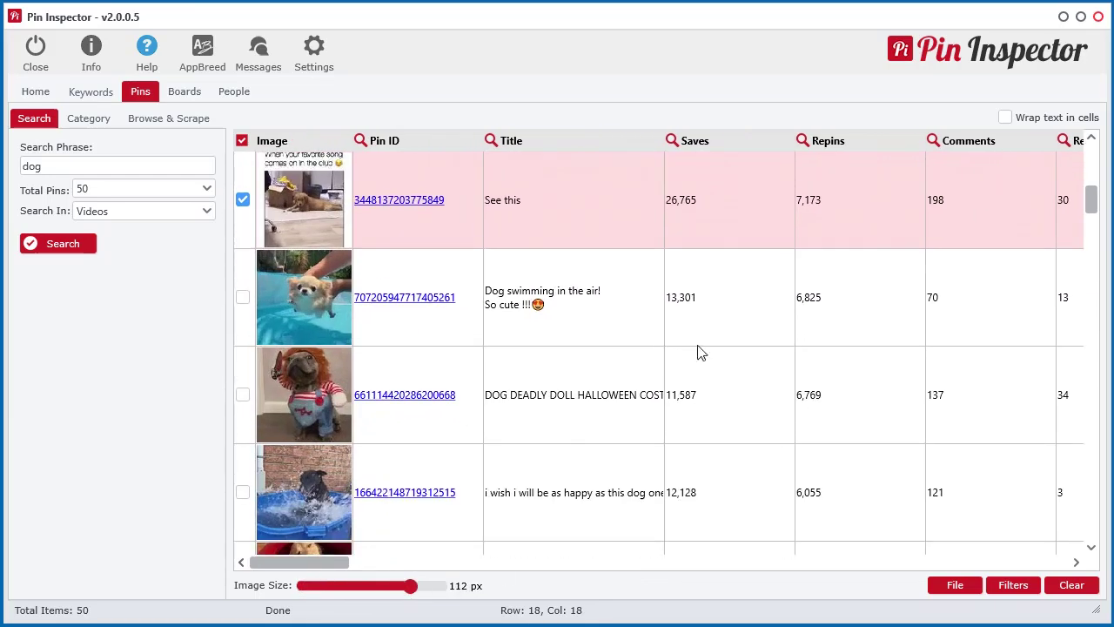
pyautogui.moveTo(293, 562); pyautogui.dragTo(273, 547)
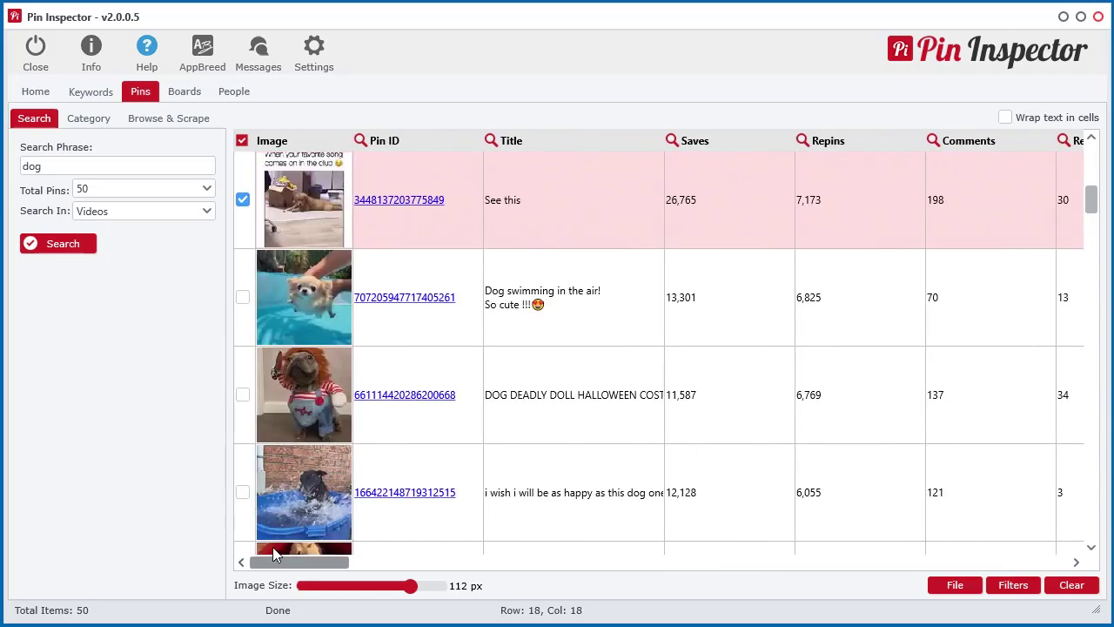
pyautogui.scroll(-3, 918, 407)
pyautogui.scroll(-10, 920, 409)
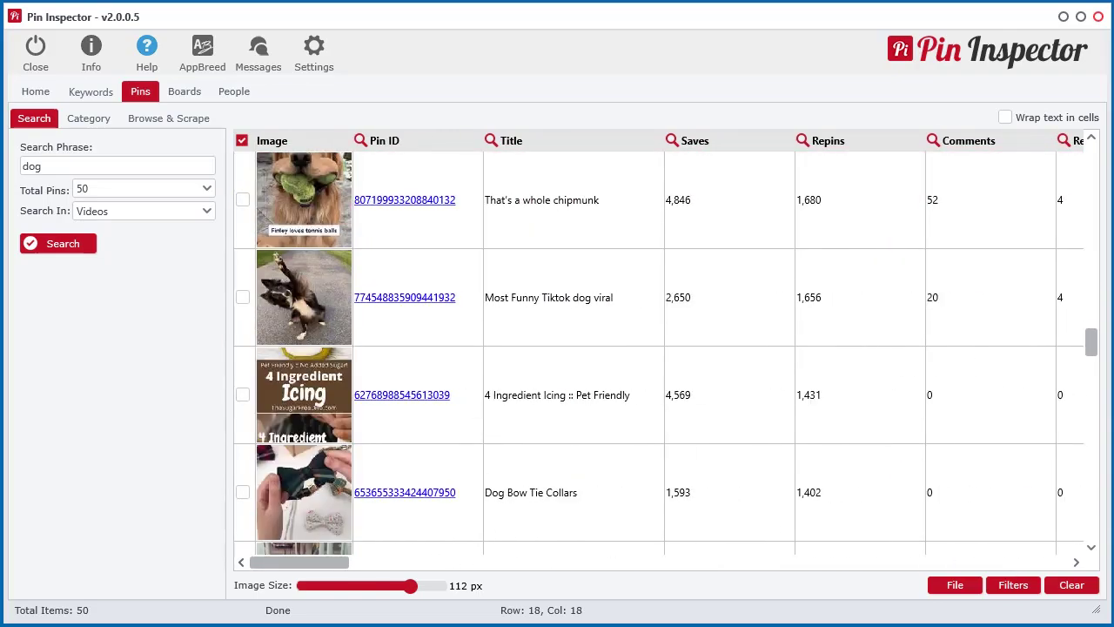
pyautogui.moveTo(1091, 340); pyautogui.dragTo(1039, 549)
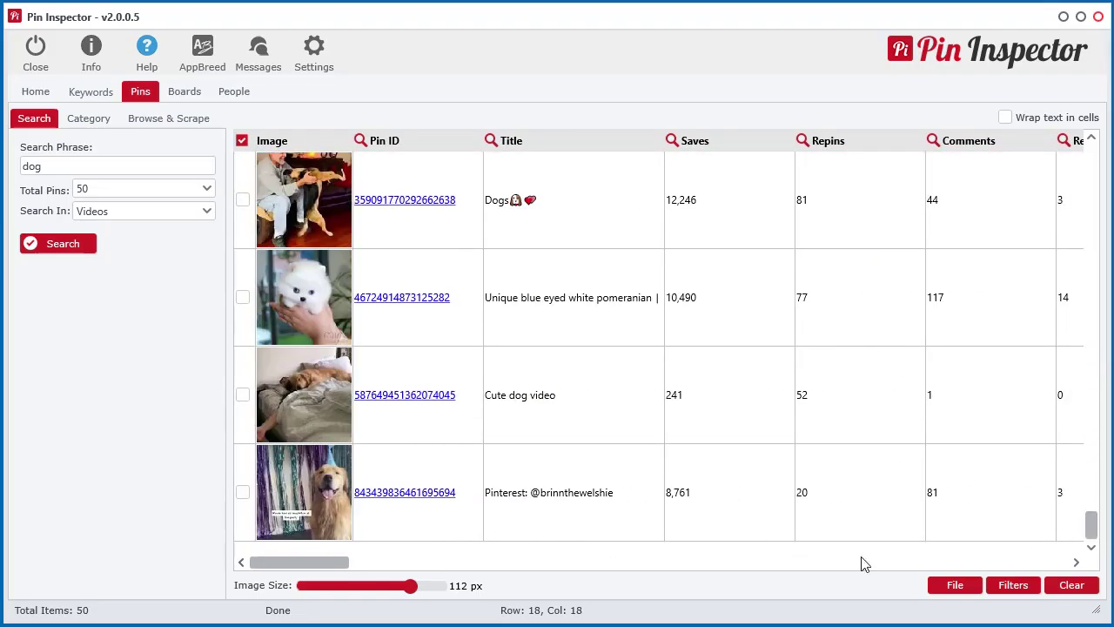
pyautogui.moveTo(410, 585); pyautogui.dragTo(241, 592)
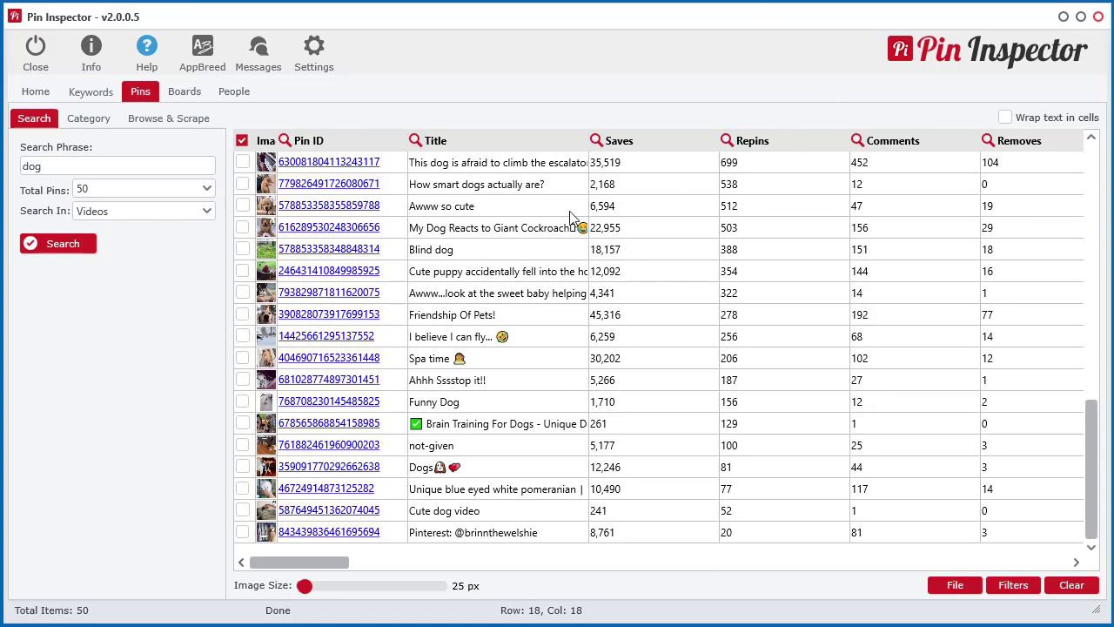
pyautogui.click(954, 586)
pyautogui.click(953, 590)
pyautogui.click(905, 411)
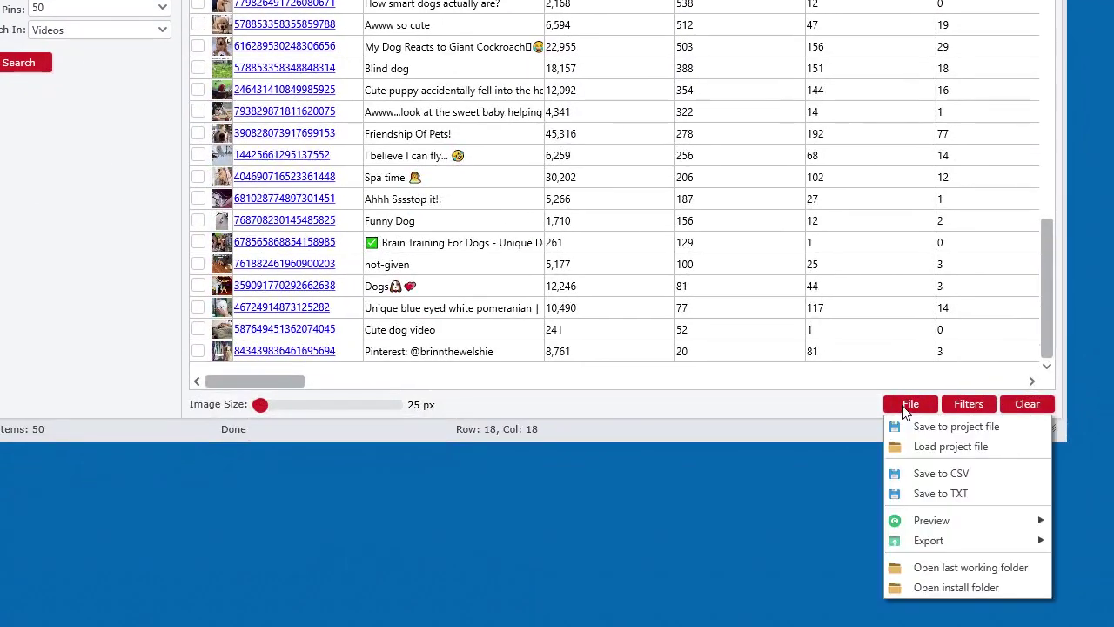
pyautogui.moveTo(914, 520)
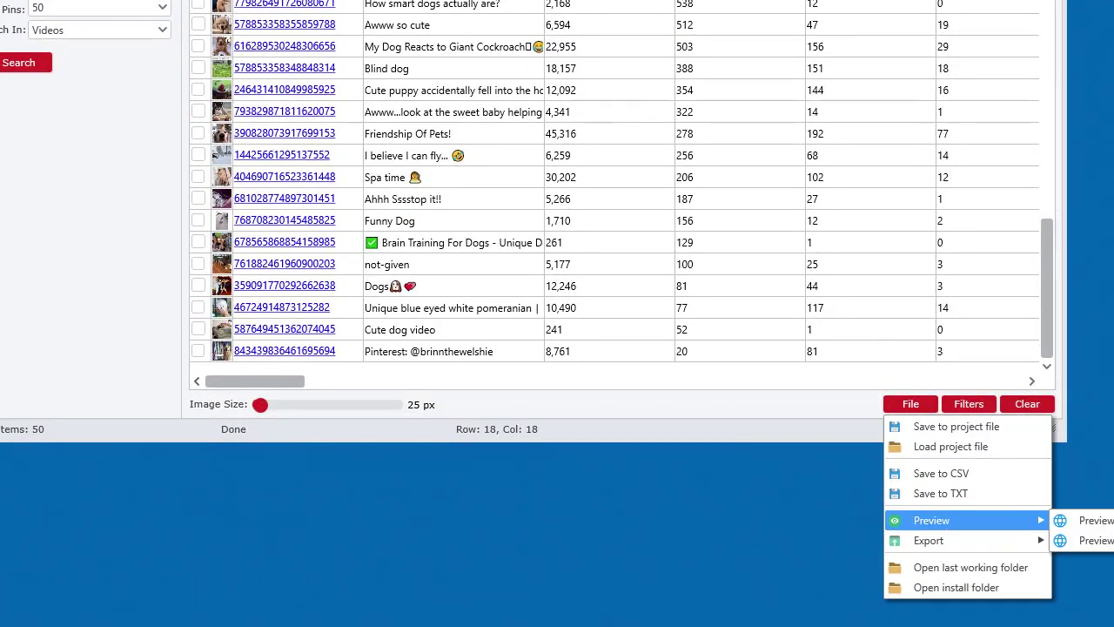
pyautogui.press('Escape')
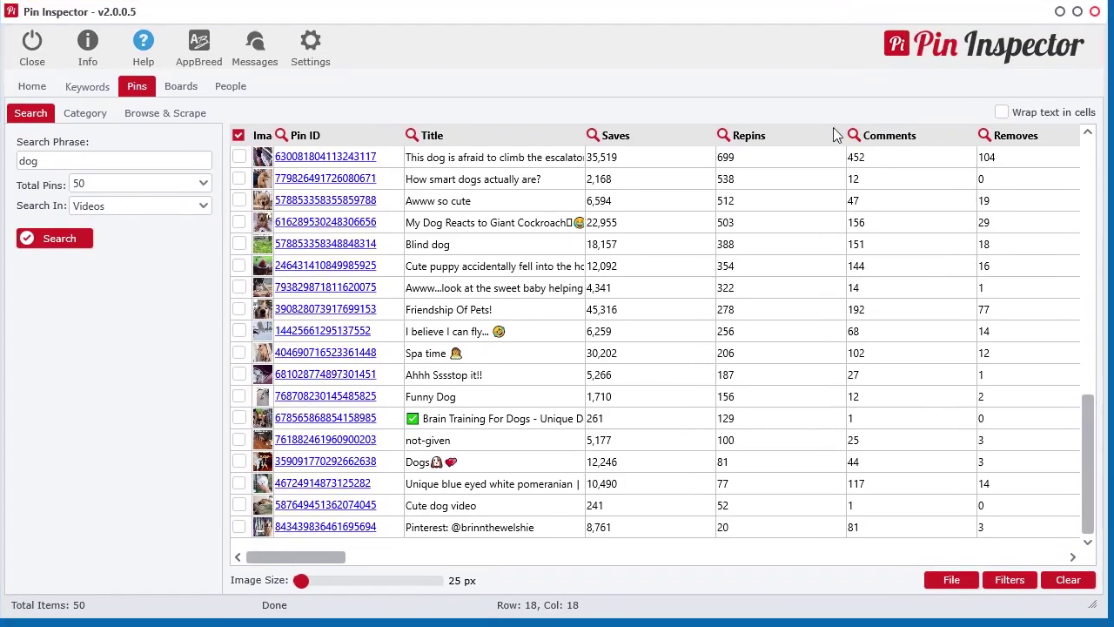
# Step: Preview the results as an HTML table in the browser, look through the pins and view the enlarged image of "Dog loves the cat"
pyautogui.rightClick(525, 248)
pyautogui.moveTo(594, 349)
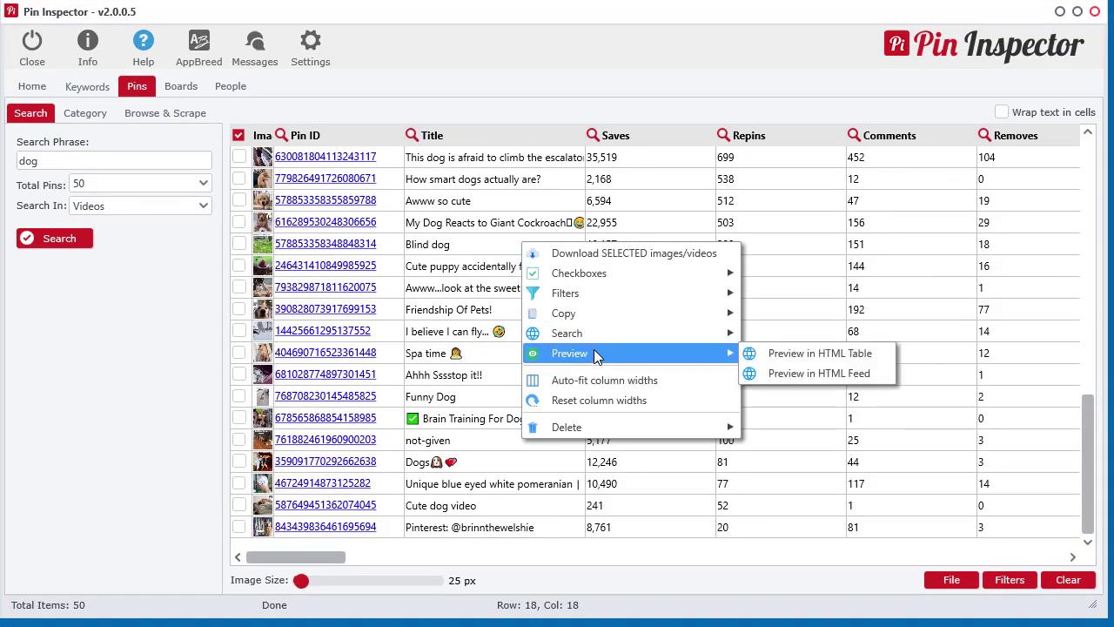
pyautogui.click(824, 355)
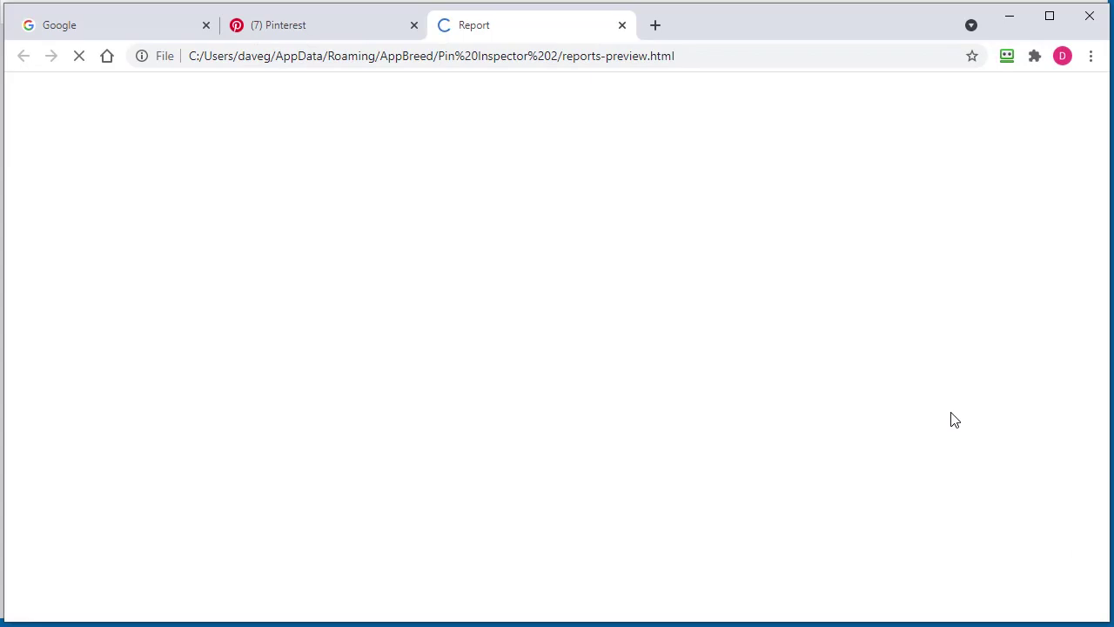
pyautogui.scroll(-6, 731, 401)
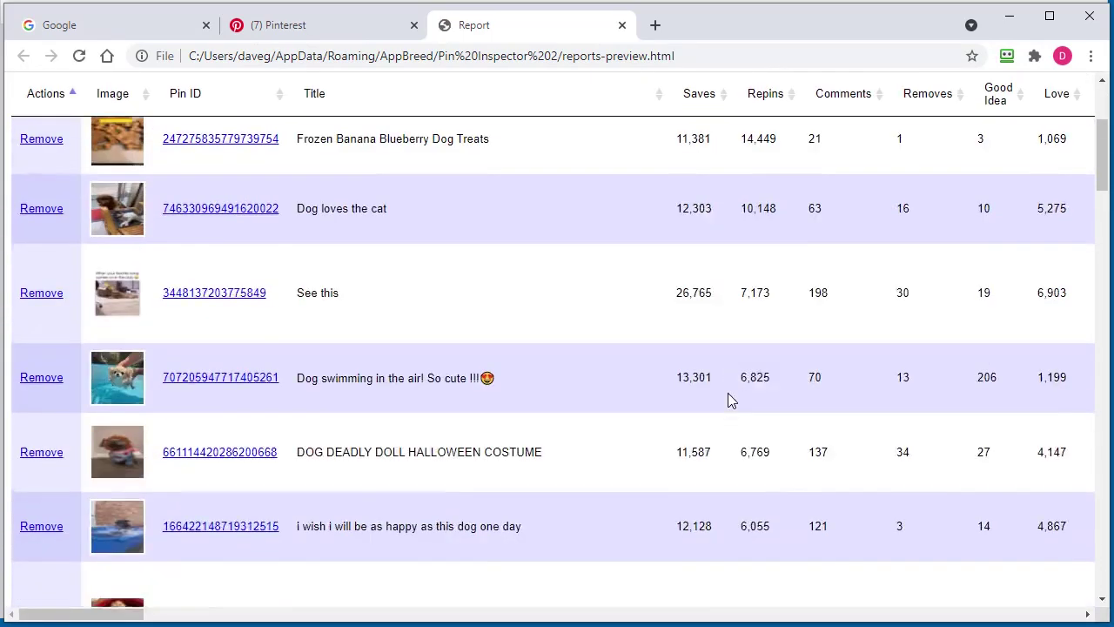
pyautogui.scroll(5, 729, 400)
pyautogui.scroll(2, 729, 400)
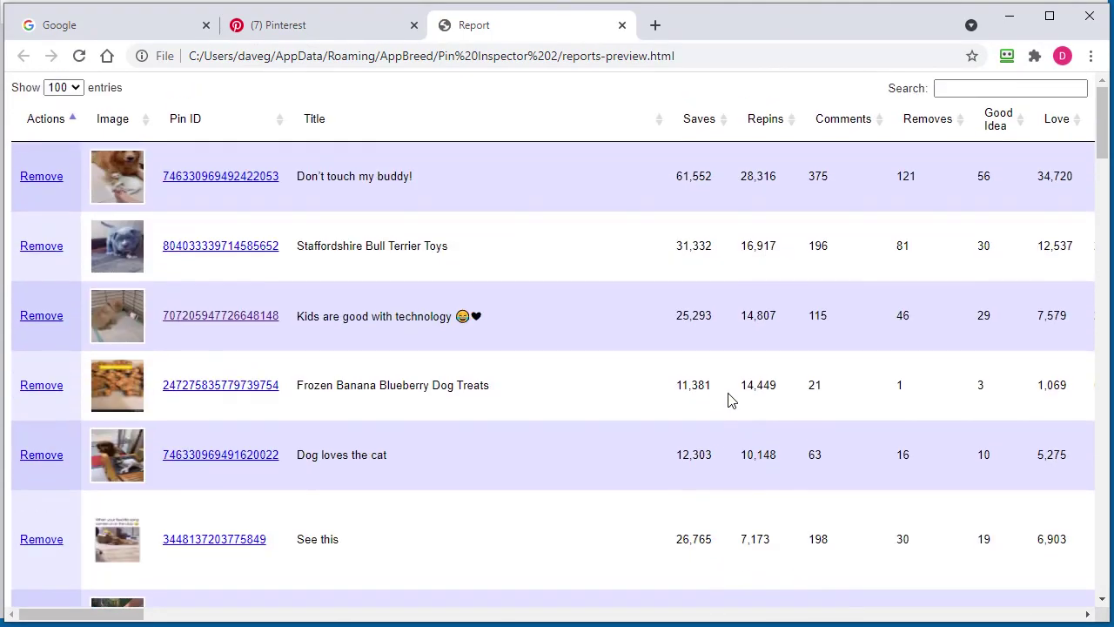
pyautogui.moveTo(124, 336)
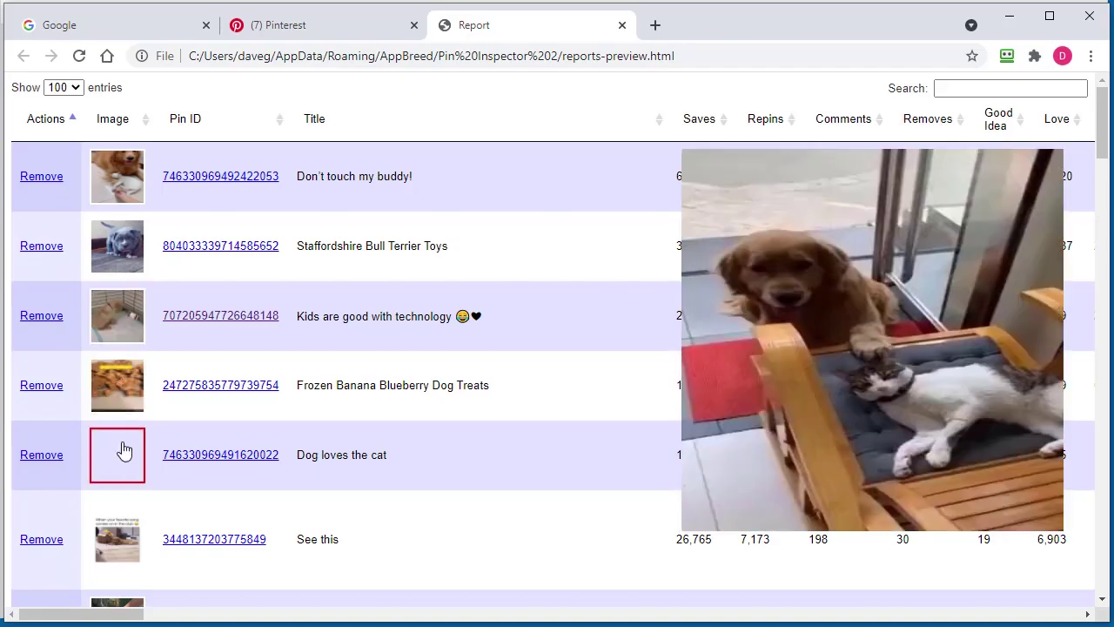
# Step: Sort the HTML report by Creator Link in ascending order
pyautogui.moveTo(111, 618); pyautogui.dragTo(1049, 616)
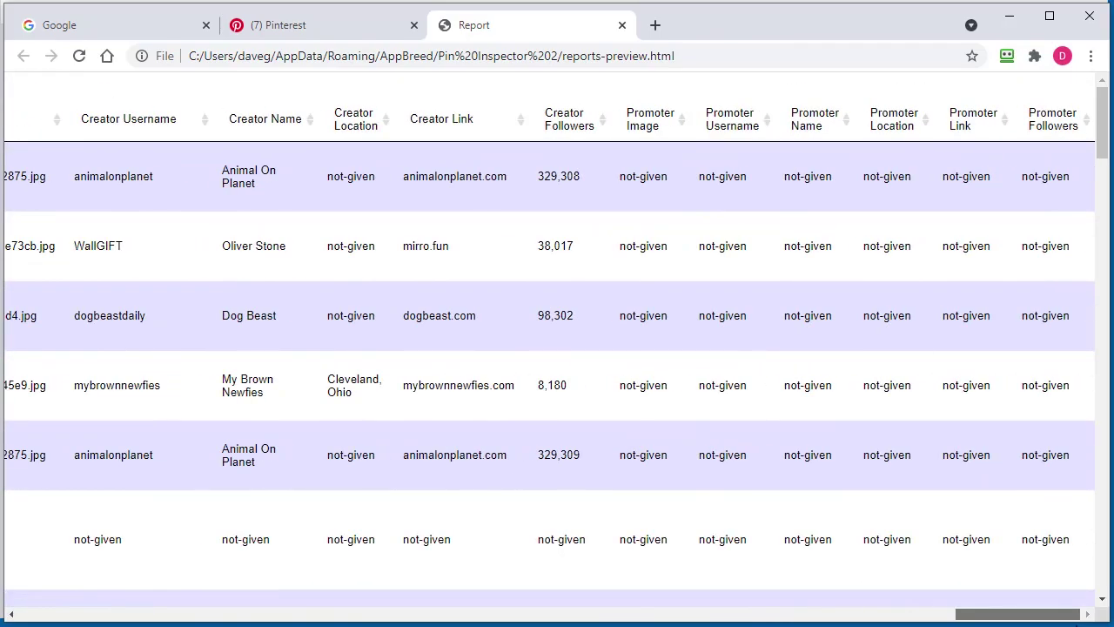
pyautogui.click(663, 130)
pyautogui.click(574, 126)
pyautogui.click(444, 120)
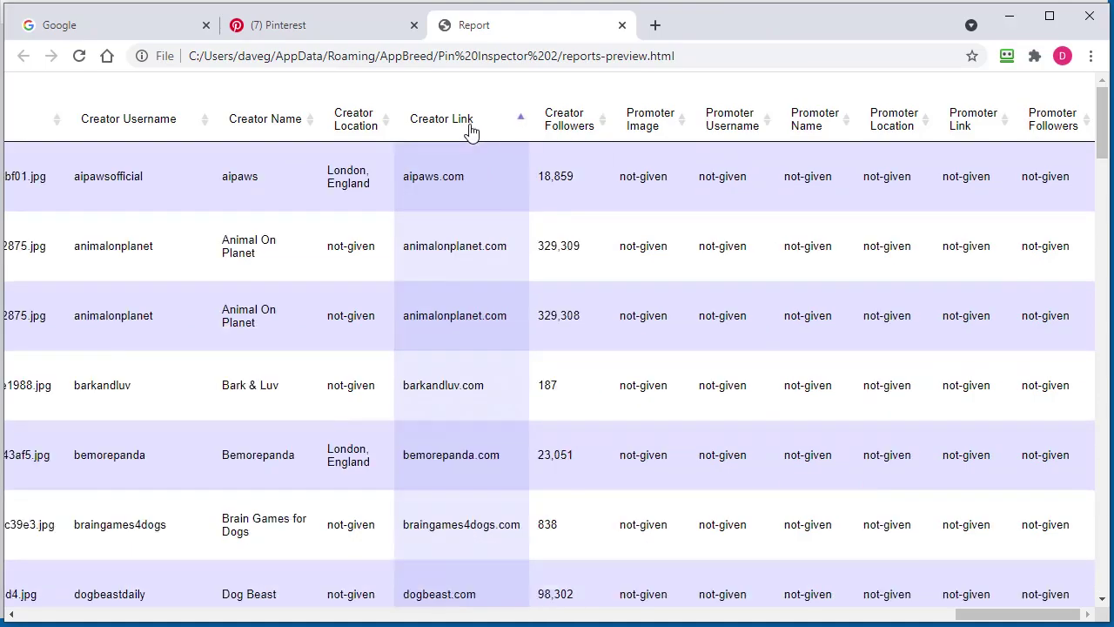
# Step: Search the HTML report for "cat", clear the search and return to the table's first columns
pyautogui.moveTo(975, 615); pyautogui.dragTo(152, 612)
pyautogui.click(747, 87)
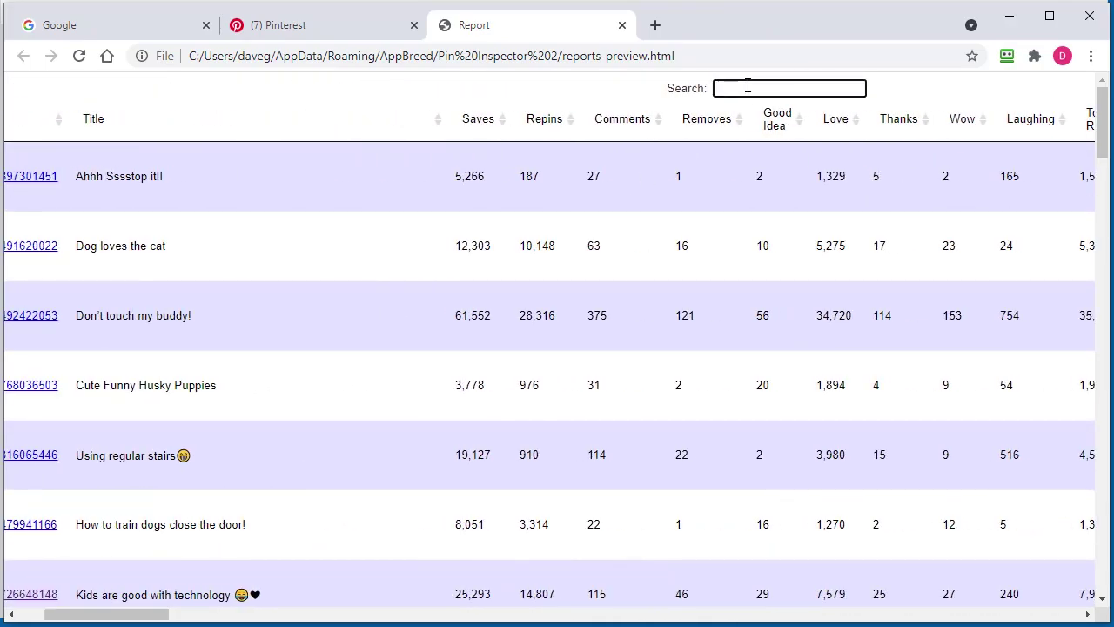
pyautogui.write('cat')
pyautogui.press('BackSpace')
pyautogui.press('BackSpace')
pyautogui.scroll(-3, 215, 472)
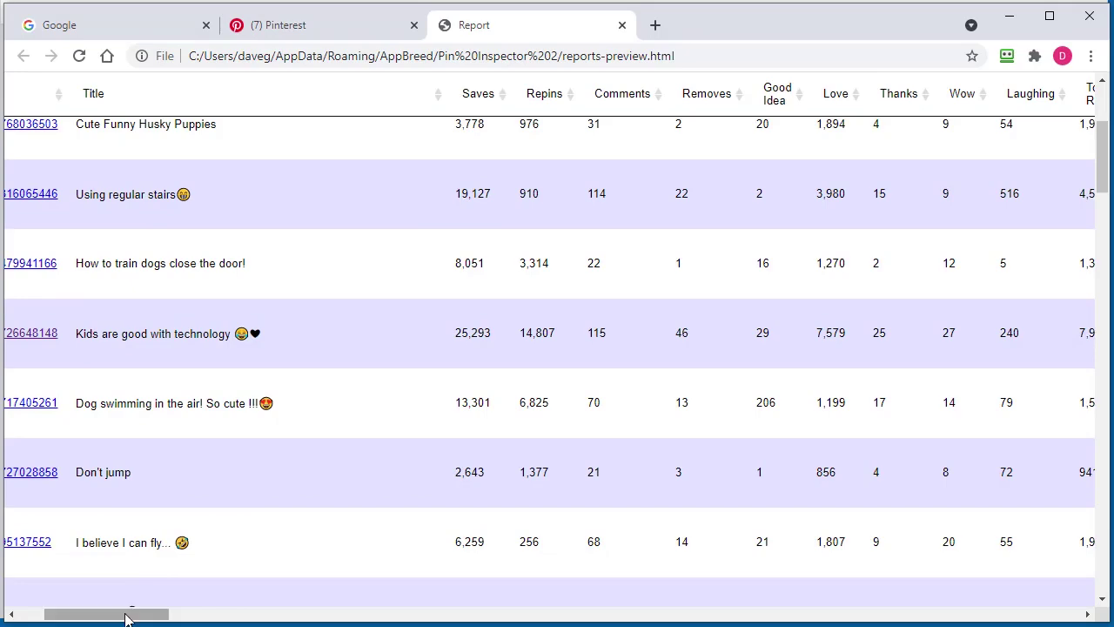
pyautogui.moveTo(125, 609); pyautogui.dragTo(97, 612)
pyautogui.press('BackSpace')
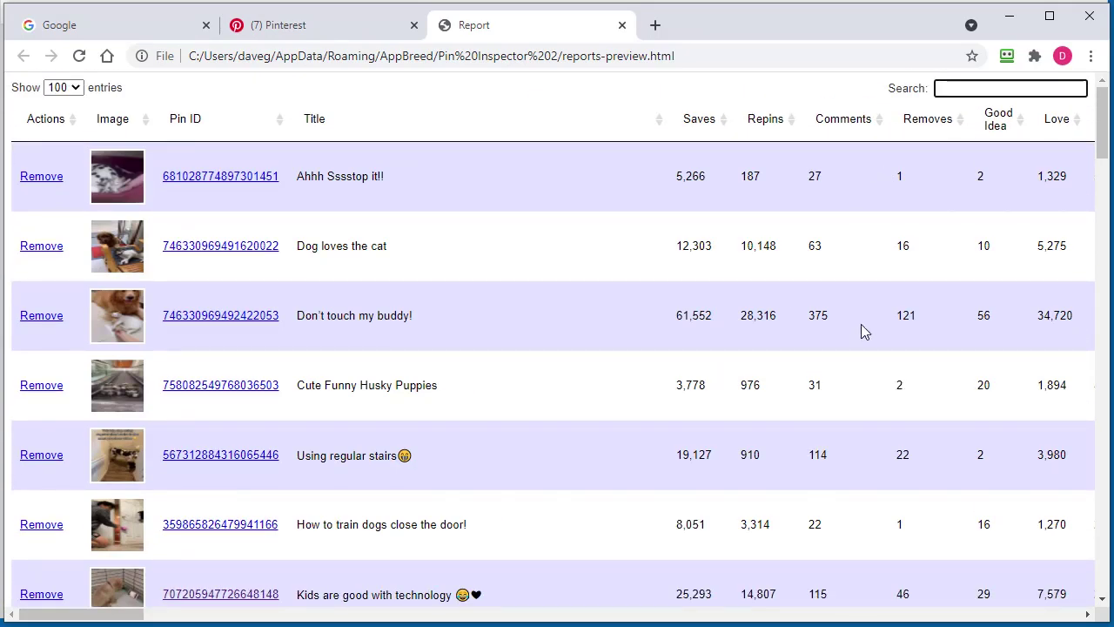
# Step: Filter the HTML report with the search word "using" and clear the filter again
pyautogui.write('using')
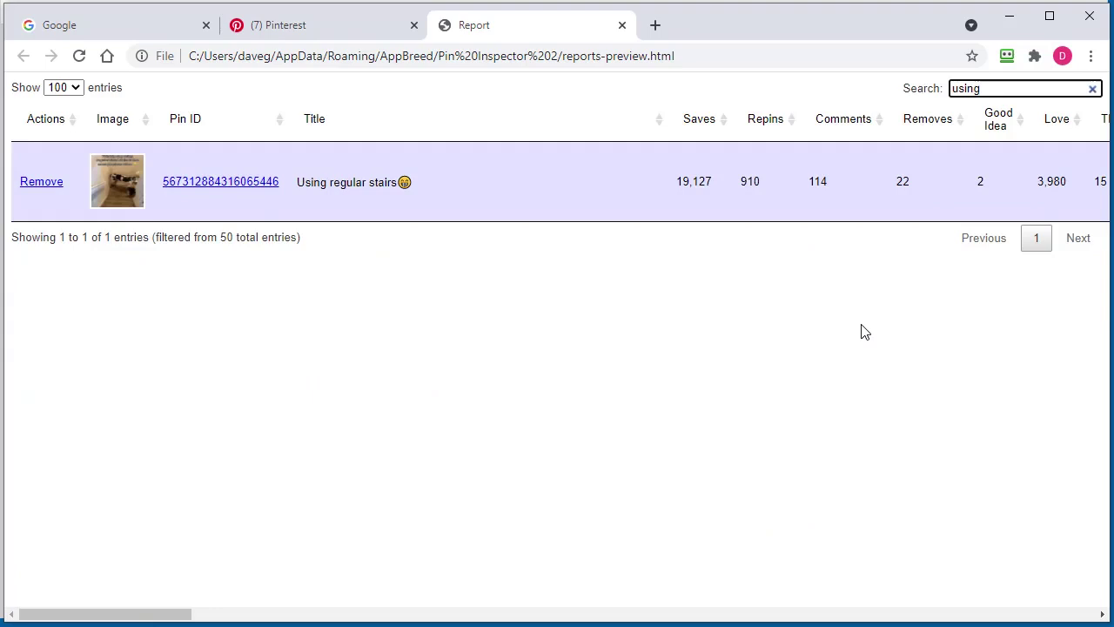
pyautogui.press('BackSpace')
pyautogui.press('BackSpace')
pyautogui.press('BackSpace')
pyautogui.press('BackSpace')
pyautogui.press('BackSpace')
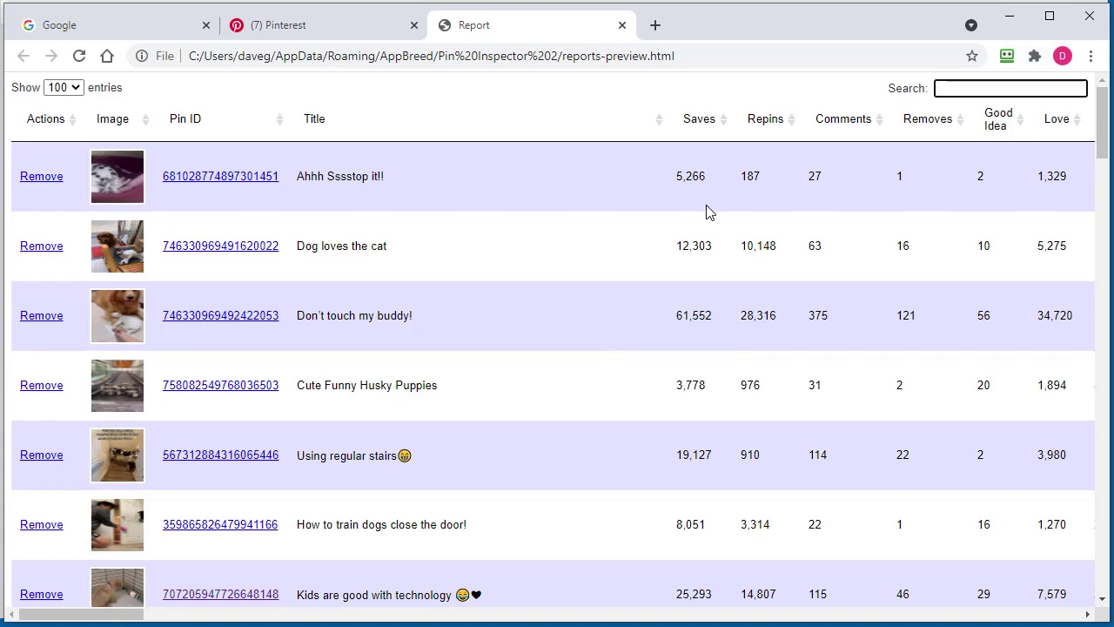
# Step: Highlight the report's file name, reports-preview.html, in the browser address
pyautogui.click(707, 57)
pyautogui.click(731, 56)
pyautogui.moveTo(631, 52); pyautogui.dragTo(604, 52)
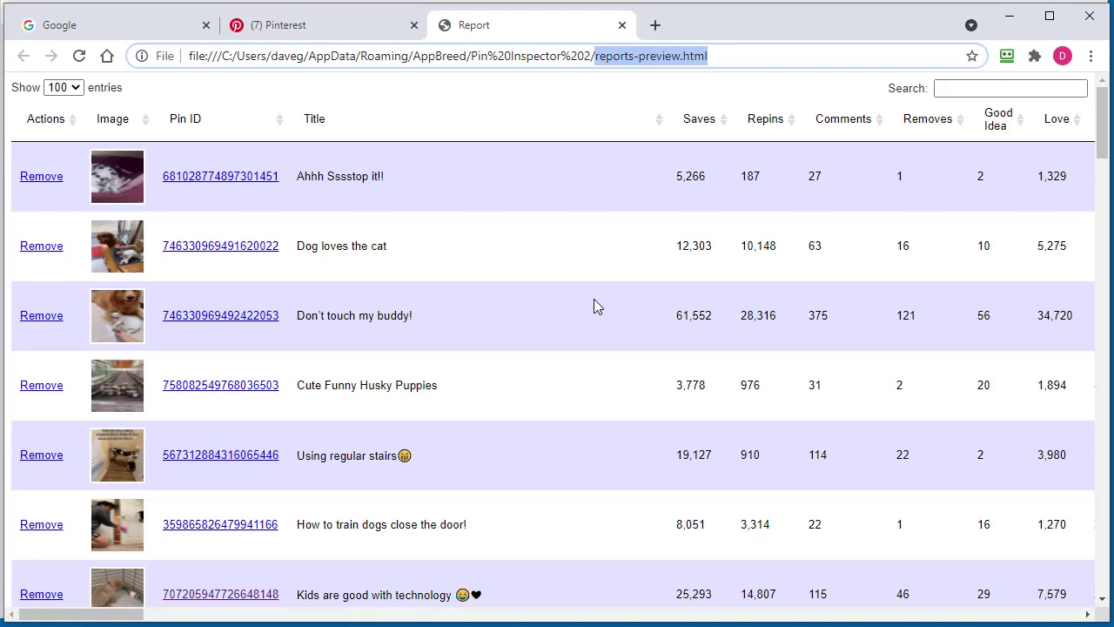
pyautogui.moveTo(726, 56); pyautogui.dragTo(594, 61)
# Step: Switch back to Pin Inspector and export the pins as an interactive HTML table file named table-report.html
pyautogui.click(1009, 19)
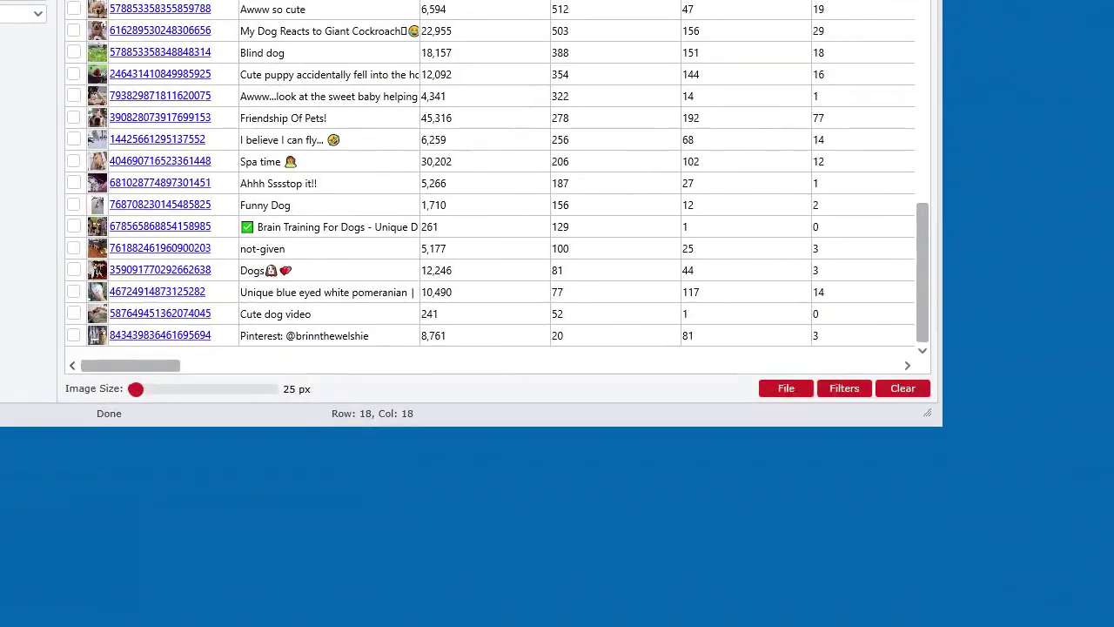
pyautogui.click(782, 391)
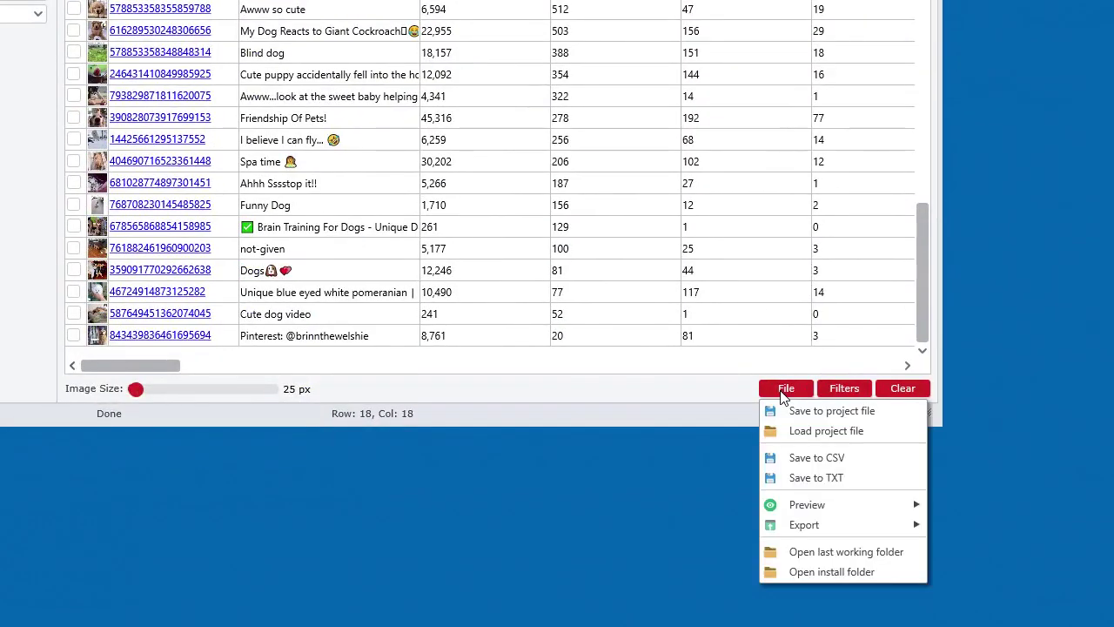
pyautogui.moveTo(825, 533)
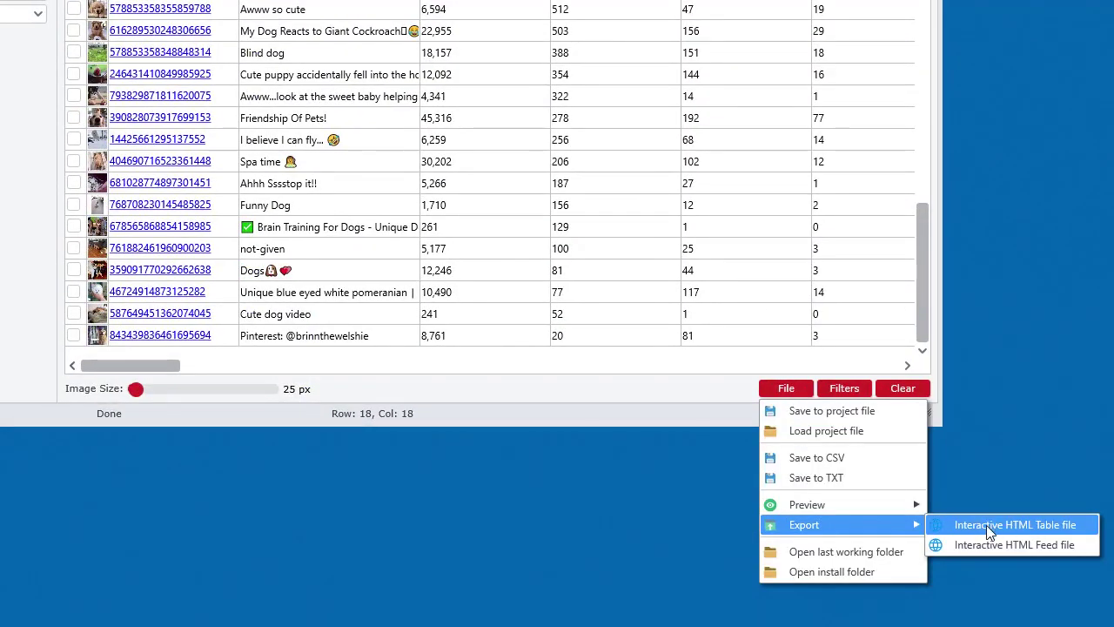
pyautogui.click(1044, 533)
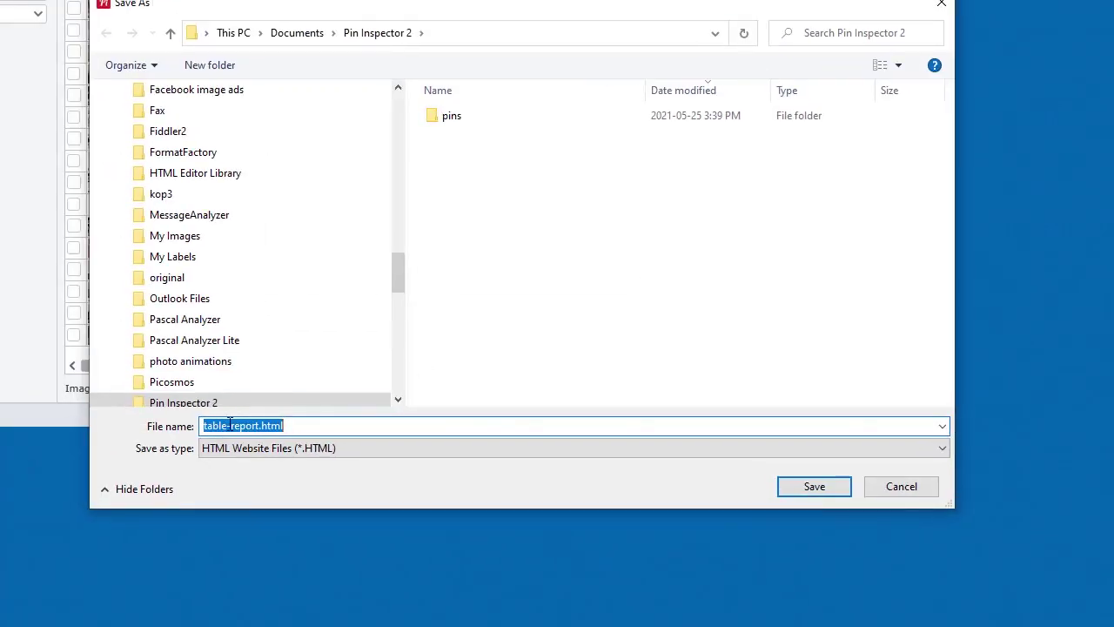
pyautogui.click(808, 490)
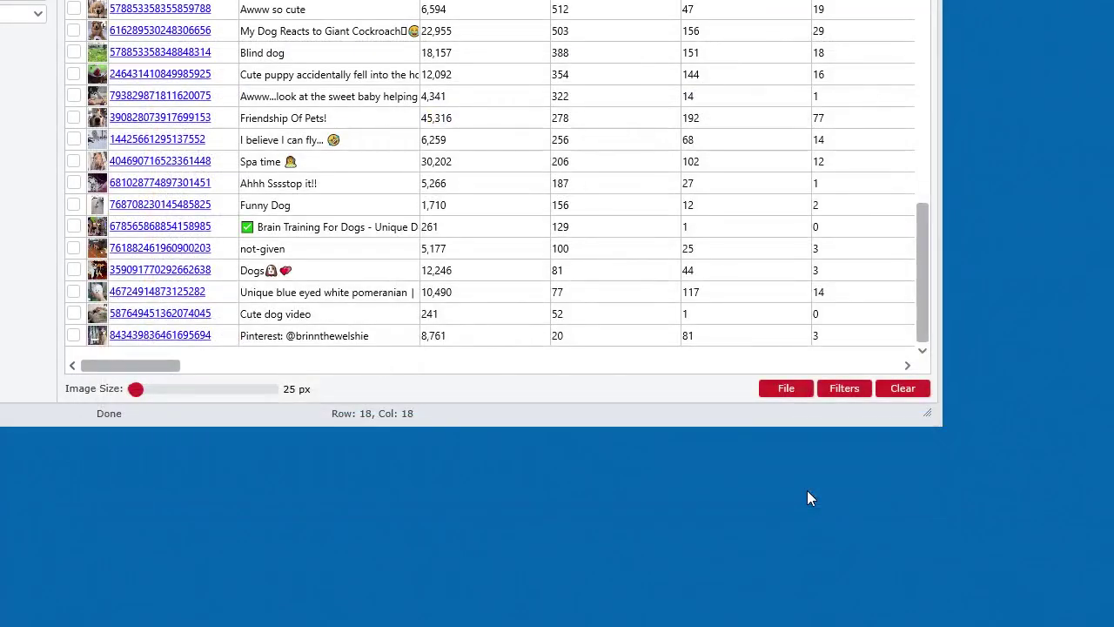
# Step: Open the last working folder, view the exported table-report.html in the browser and put the browser away
pyautogui.click(786, 388)
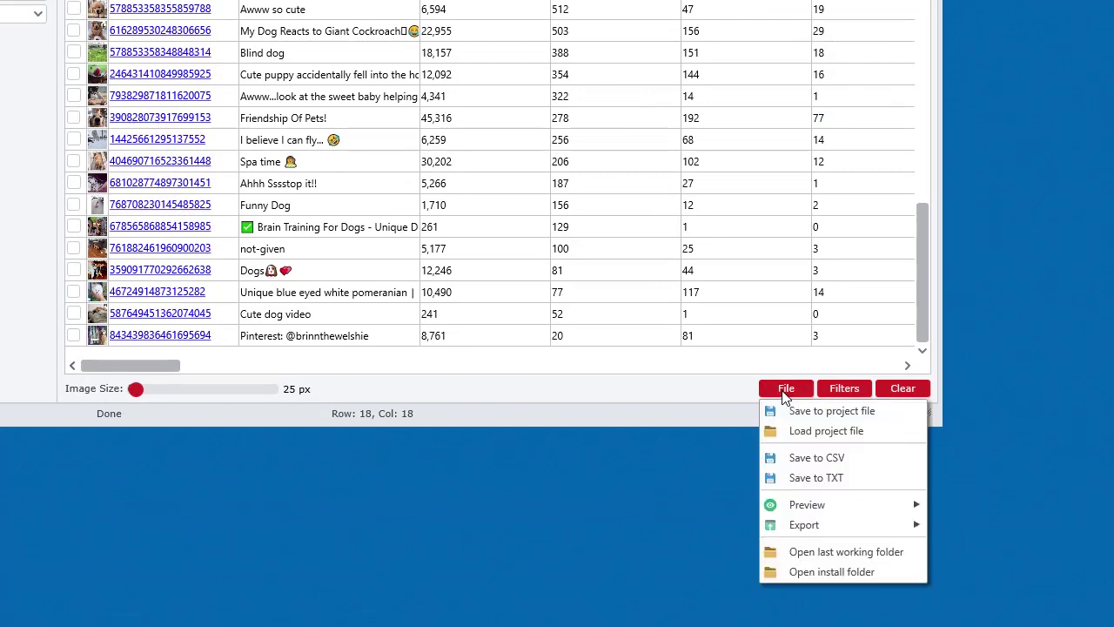
pyautogui.click(830, 555)
pyautogui.click(832, 552)
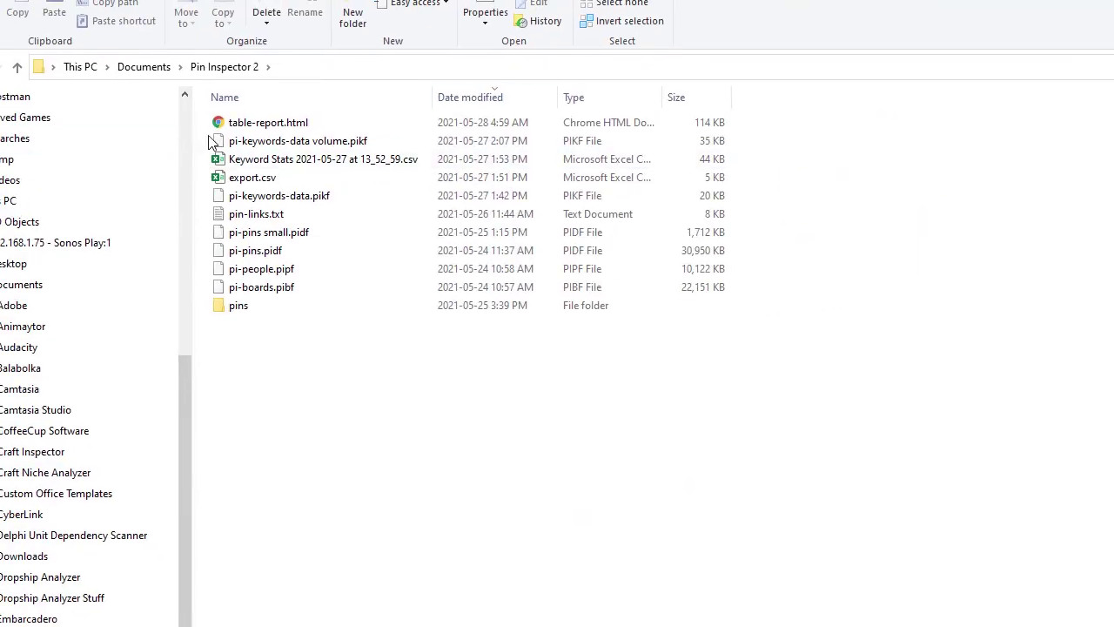
pyautogui.doubleClick(251, 127)
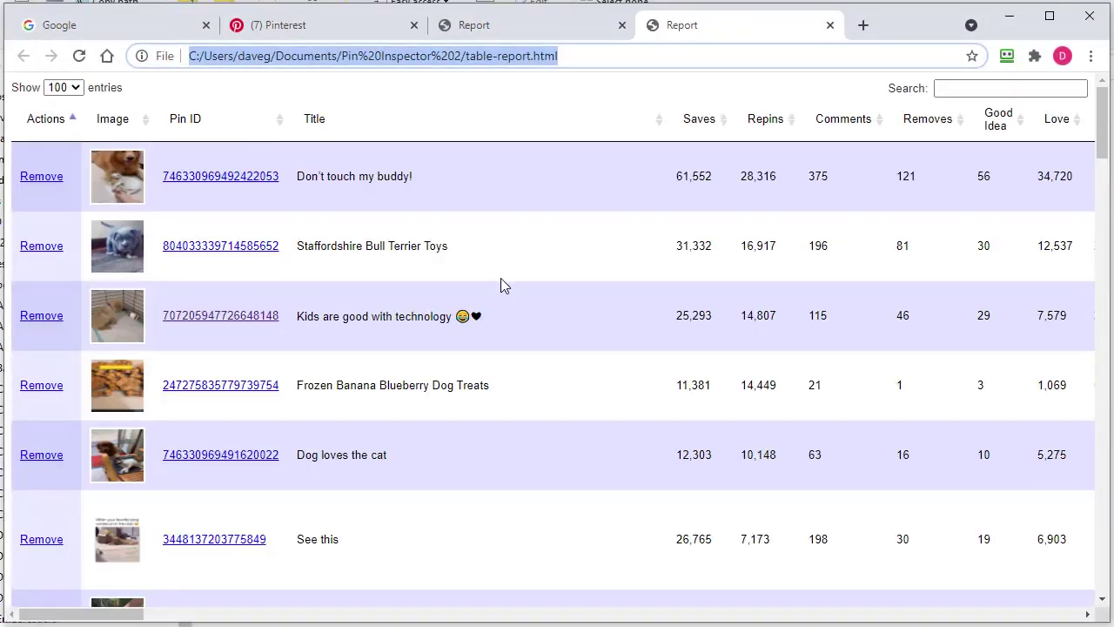
pyautogui.click(1008, 18)
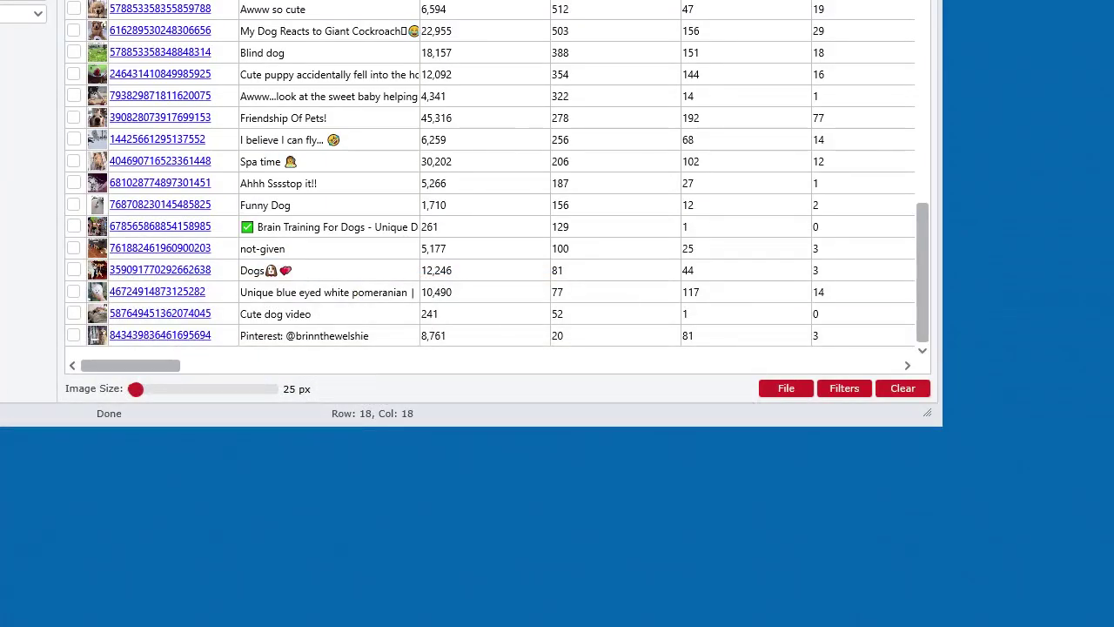
# Step: Preview the pins as an interactive HTML feed and sort the feed by Saves
pyautogui.rightClick(432, 119)
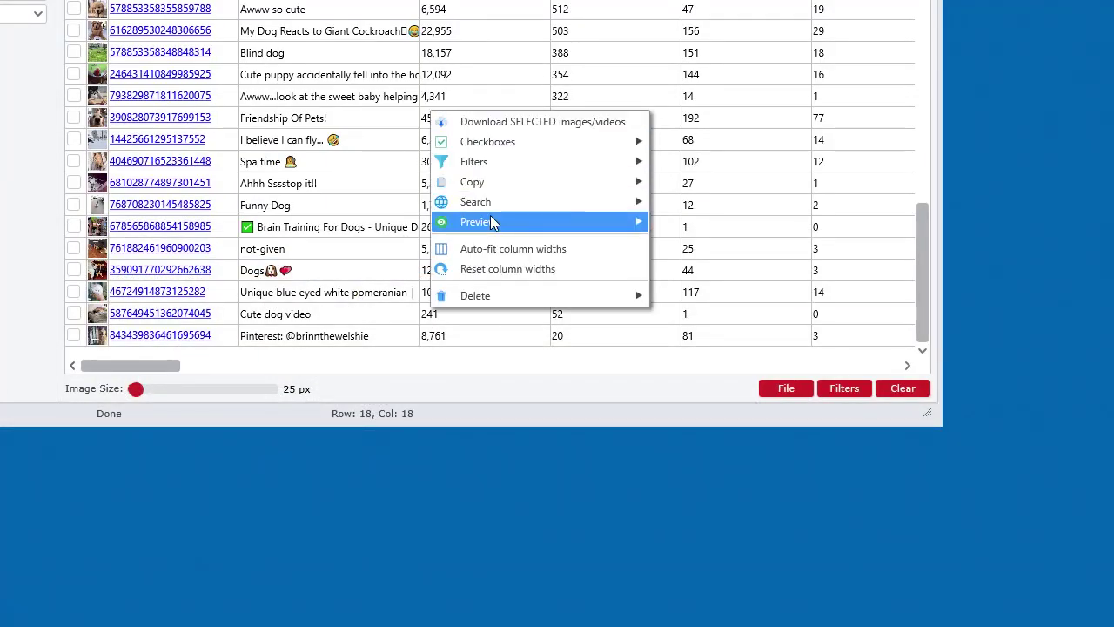
pyautogui.moveTo(629, 222)
pyautogui.click(725, 242)
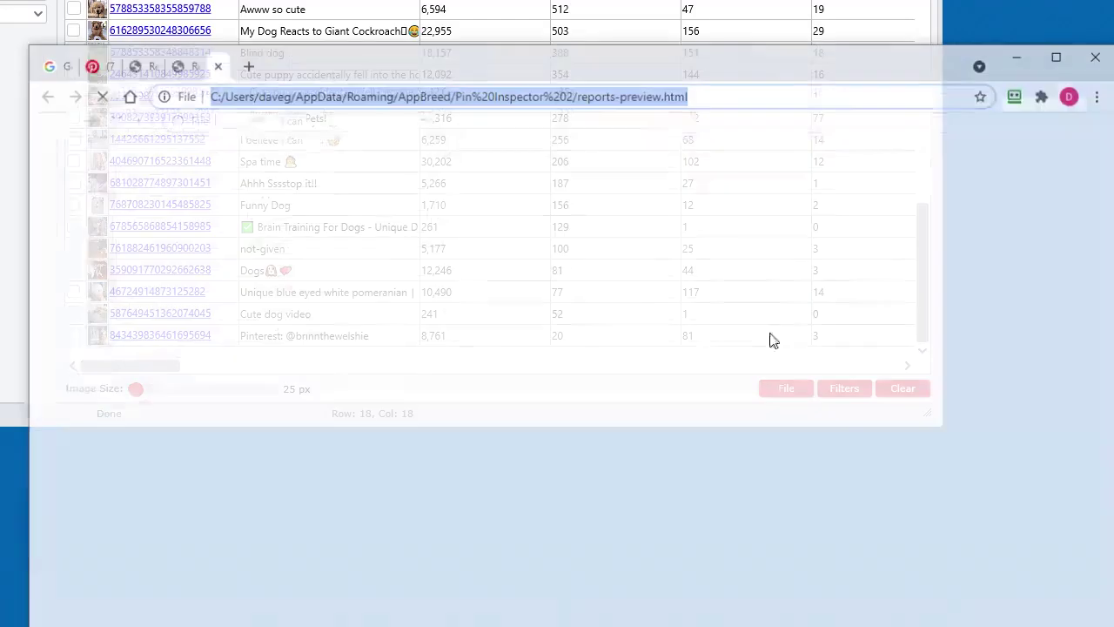
pyautogui.click(188, 140)
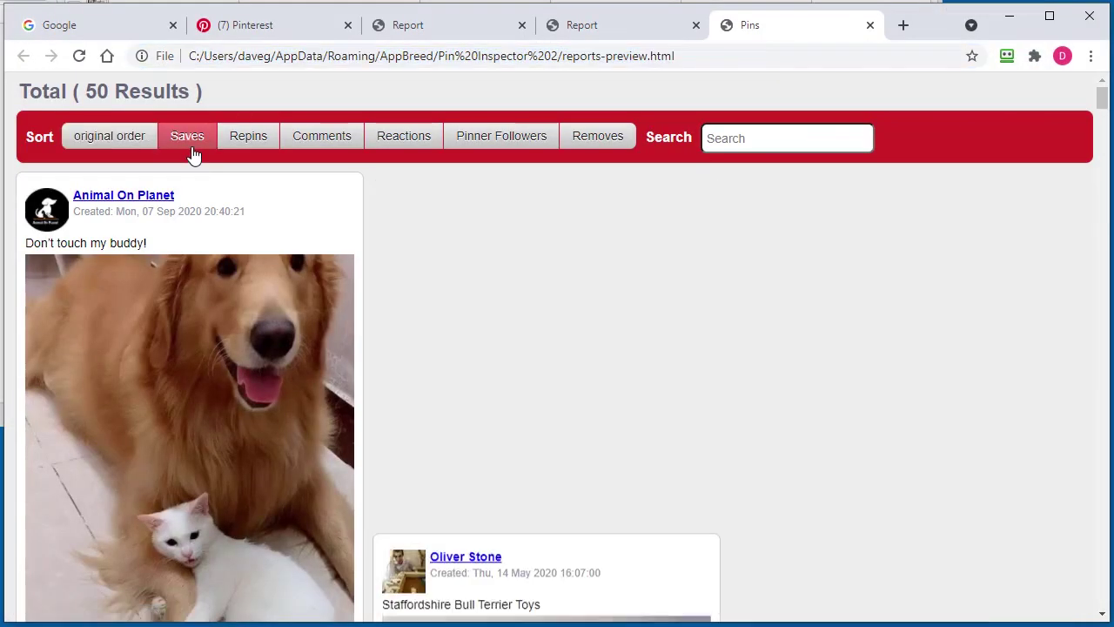
# Step: Examine the feed cards' saves, repins, comments, reactions, followers and removes figures and the Repin and Video marks beneath them
pyautogui.scroll(-13, 1058, 272)
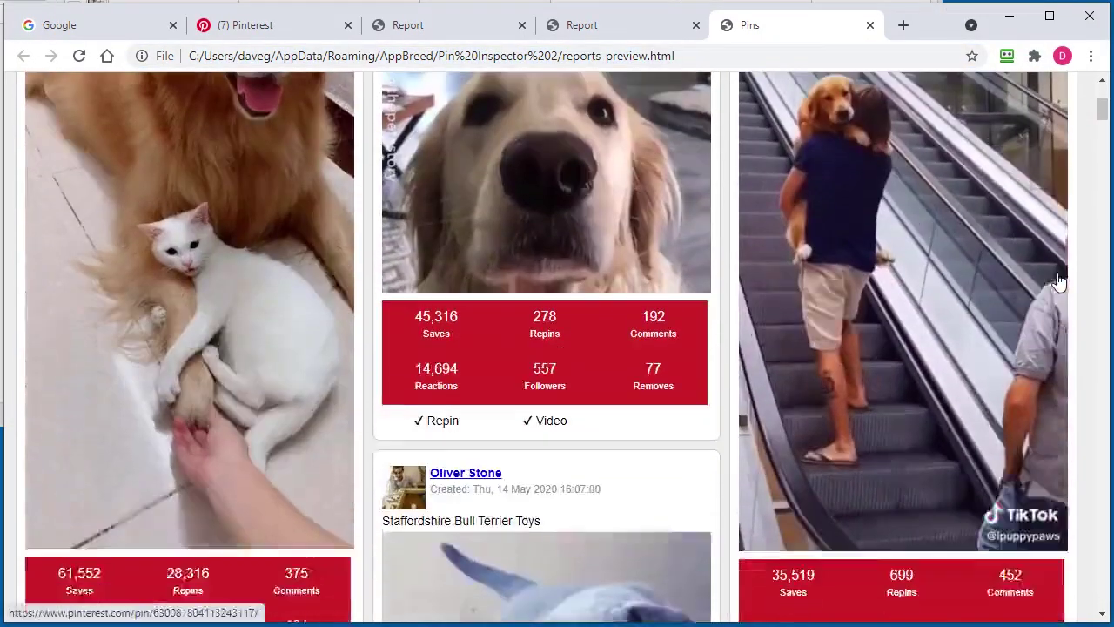
pyautogui.scroll(13, 579, 355)
pyautogui.scroll(-3, 520, 331)
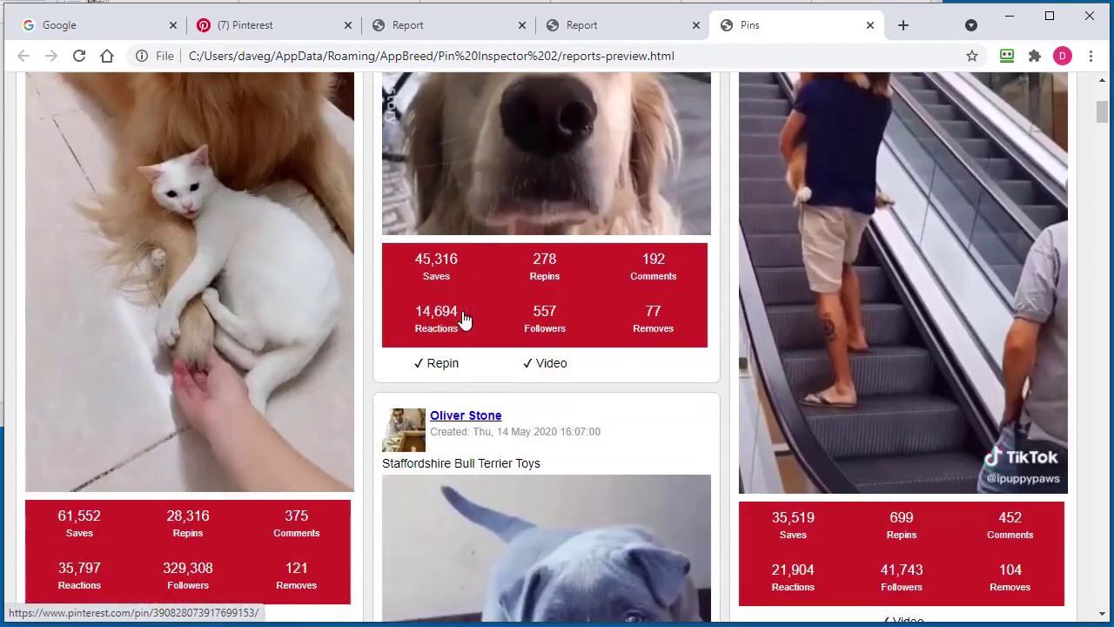
pyautogui.scroll(-2, 131, 527)
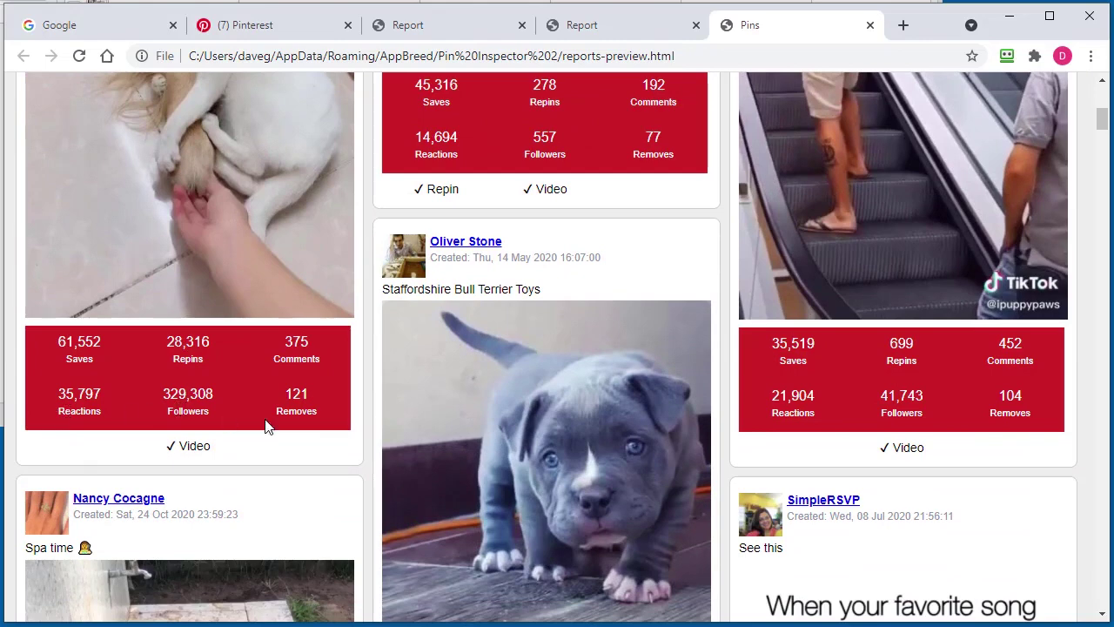
pyautogui.tripleClick(244, 456)
pyautogui.click(234, 460)
pyautogui.scroll(6, 270, 446)
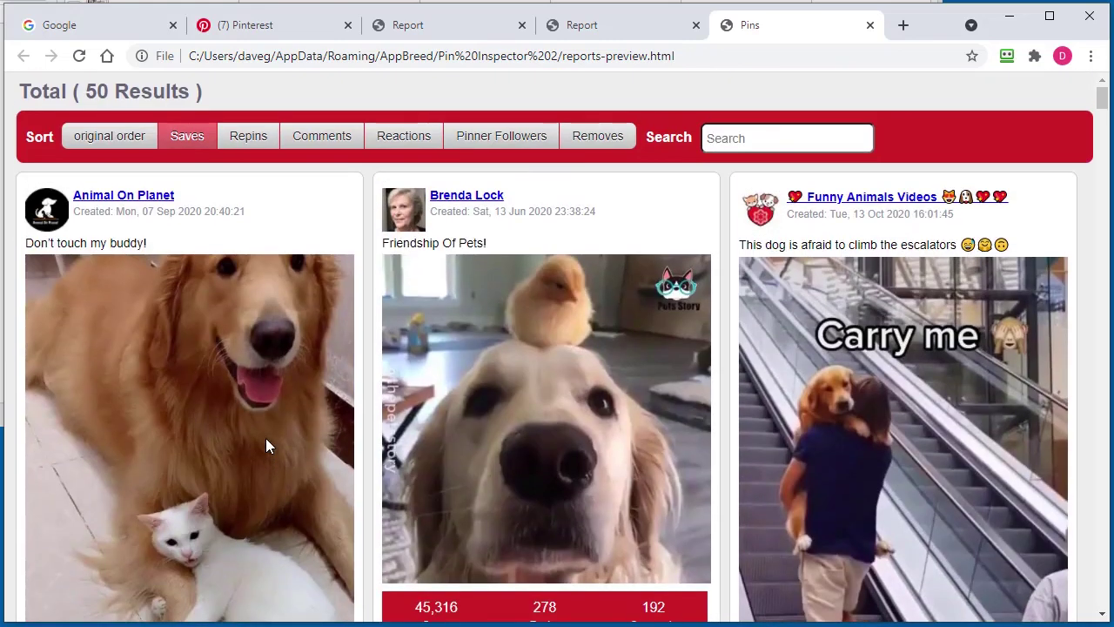
# Step: Sort the feed by original order, Saves, Repins, Comments, Reactions, Pinner Followers and Removes in turn, ending with Comments
pyautogui.click(107, 138)
pyautogui.click(189, 145)
pyautogui.click(248, 137)
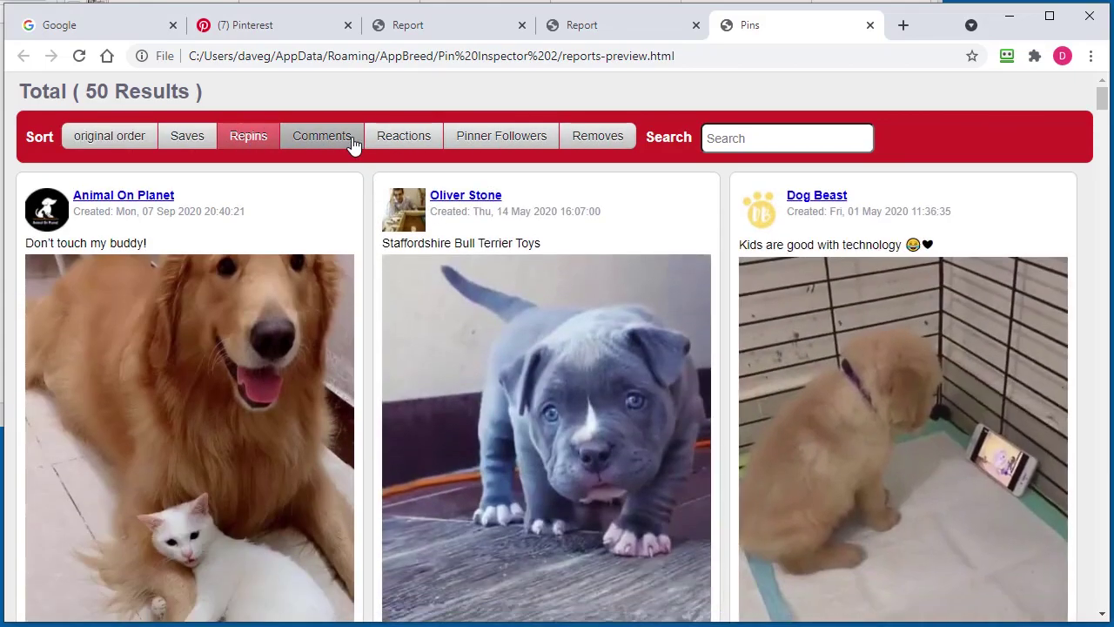
pyautogui.click(346, 143)
pyautogui.click(417, 139)
pyautogui.click(548, 141)
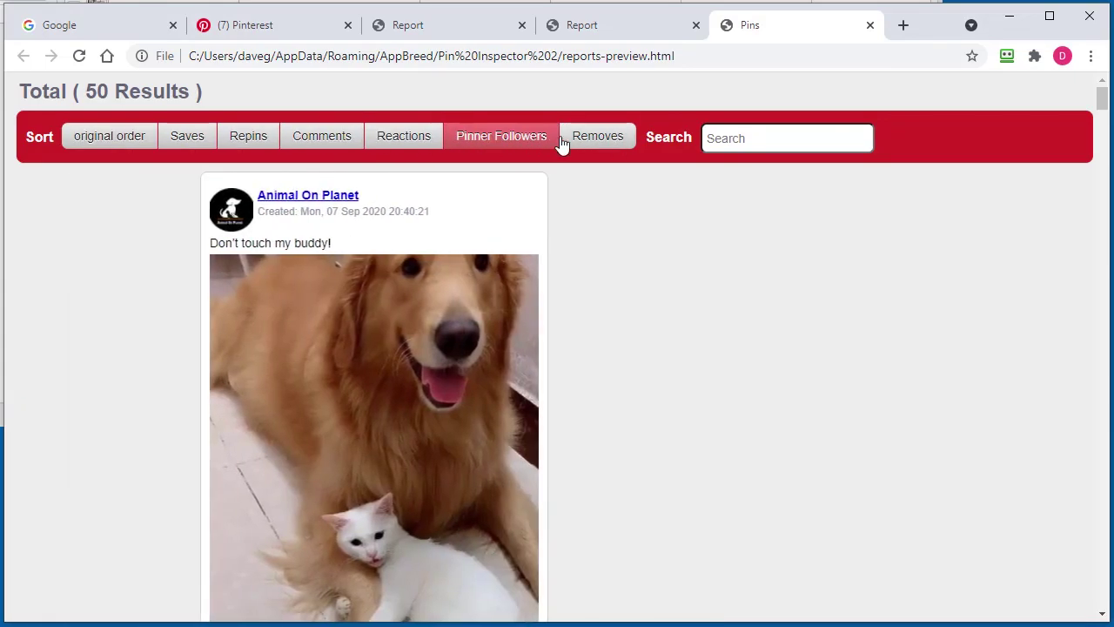
pyautogui.click(594, 139)
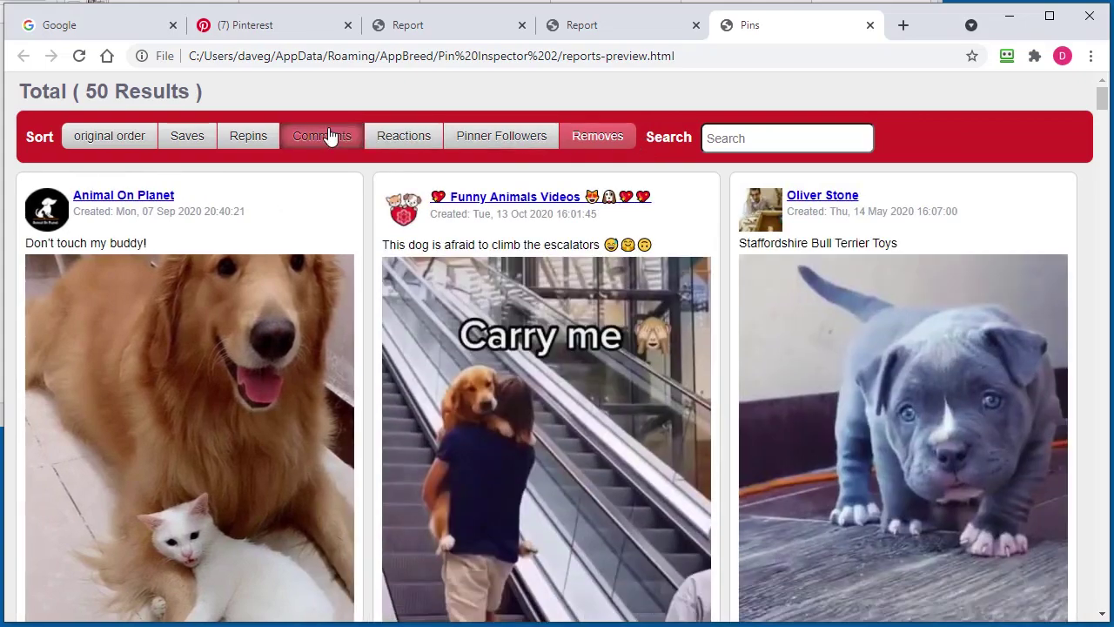
pyautogui.click(331, 137)
pyautogui.scroll(-4, 1080, 201)
pyautogui.scroll(-4, 1077, 201)
pyautogui.scroll(8, 1077, 199)
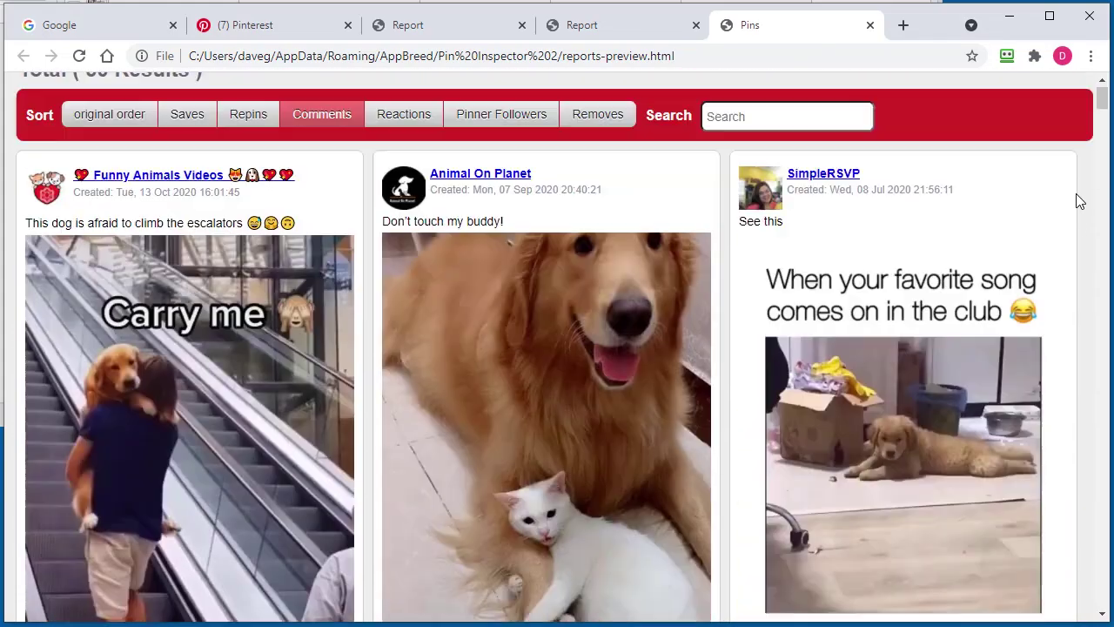
# Step: Search the feed for "buddy" and check the highlighted word in the matching pin's title
pyautogui.click(749, 138)
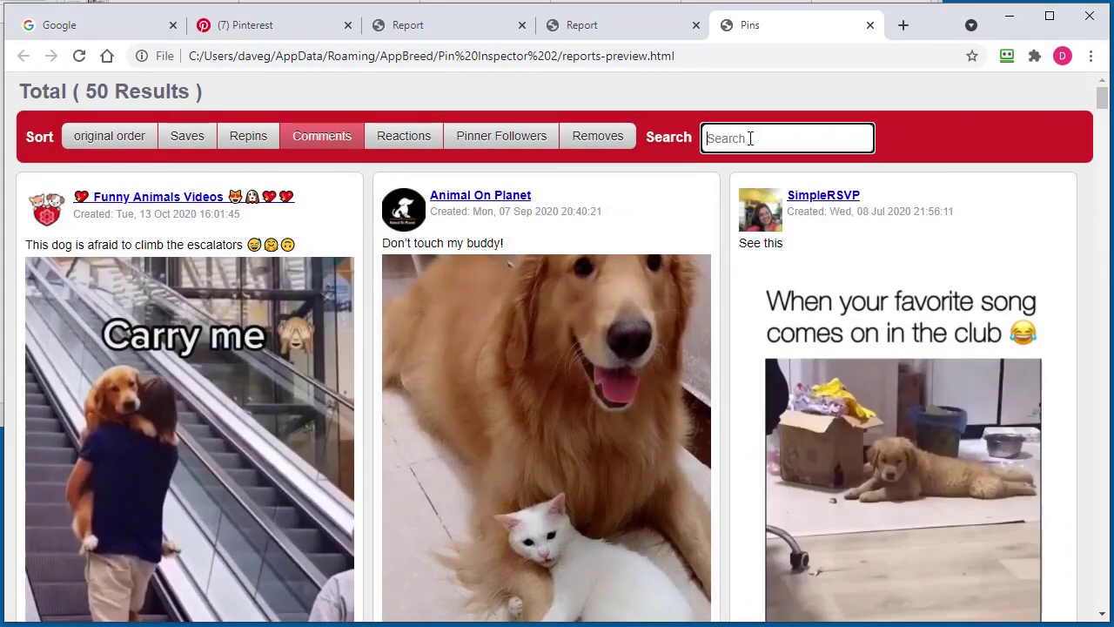
pyautogui.write('buddy')
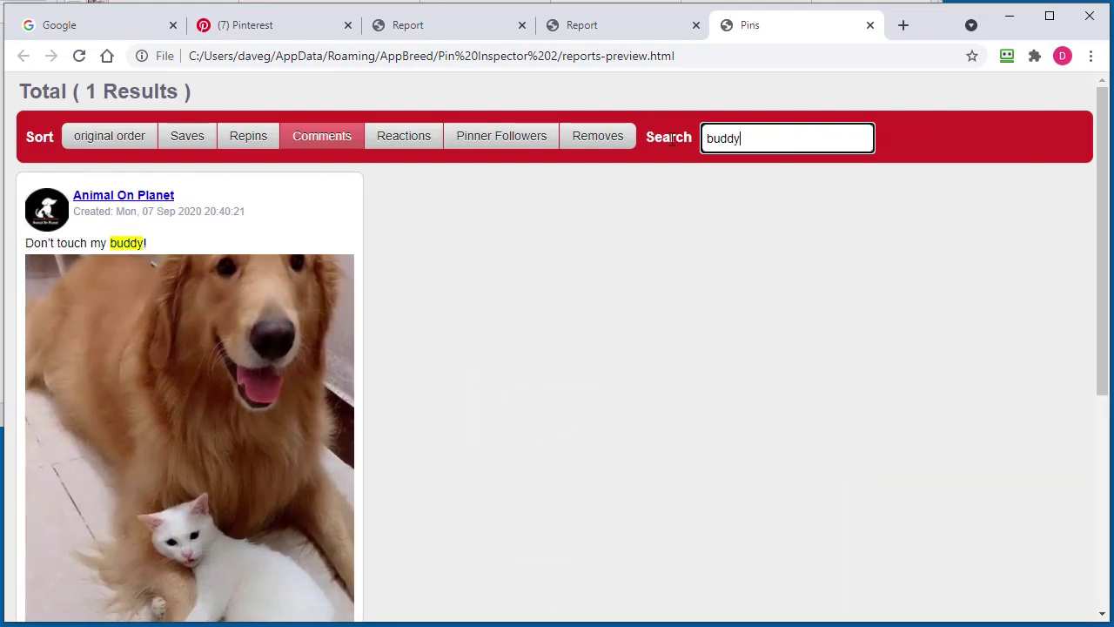
pyautogui.scroll(-5, 614, 219)
pyautogui.scroll(5, 664, 310)
pyautogui.moveTo(149, 244); pyautogui.dragTo(104, 243)
pyautogui.click(498, 239)
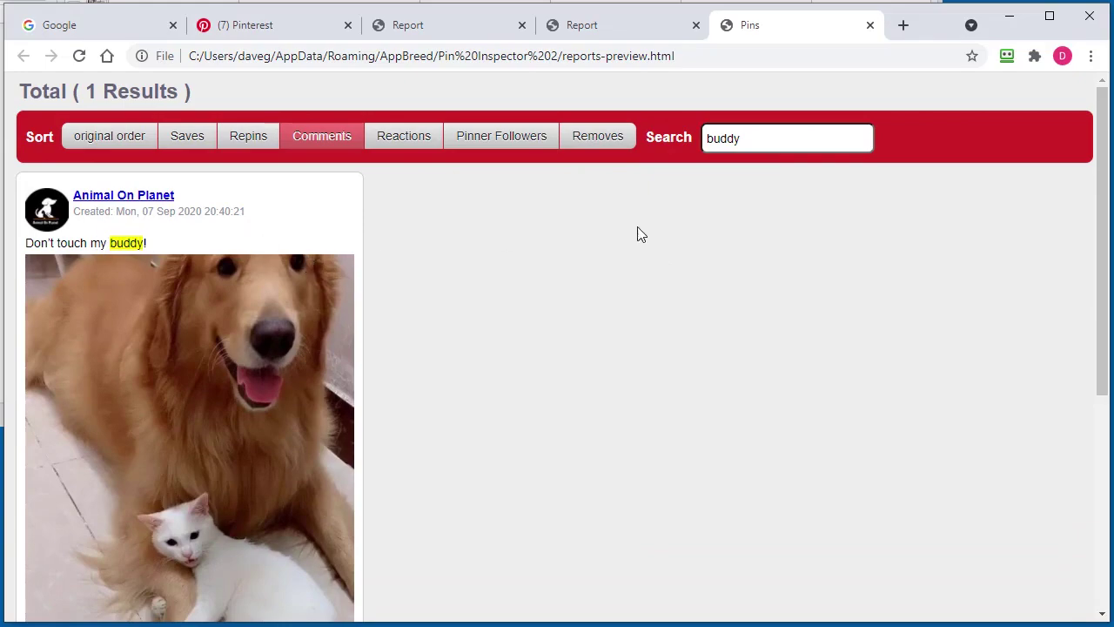
# Step: Replace the feed's search word with "dog" and clear the search
pyautogui.click(772, 143)
pyautogui.write('dog')
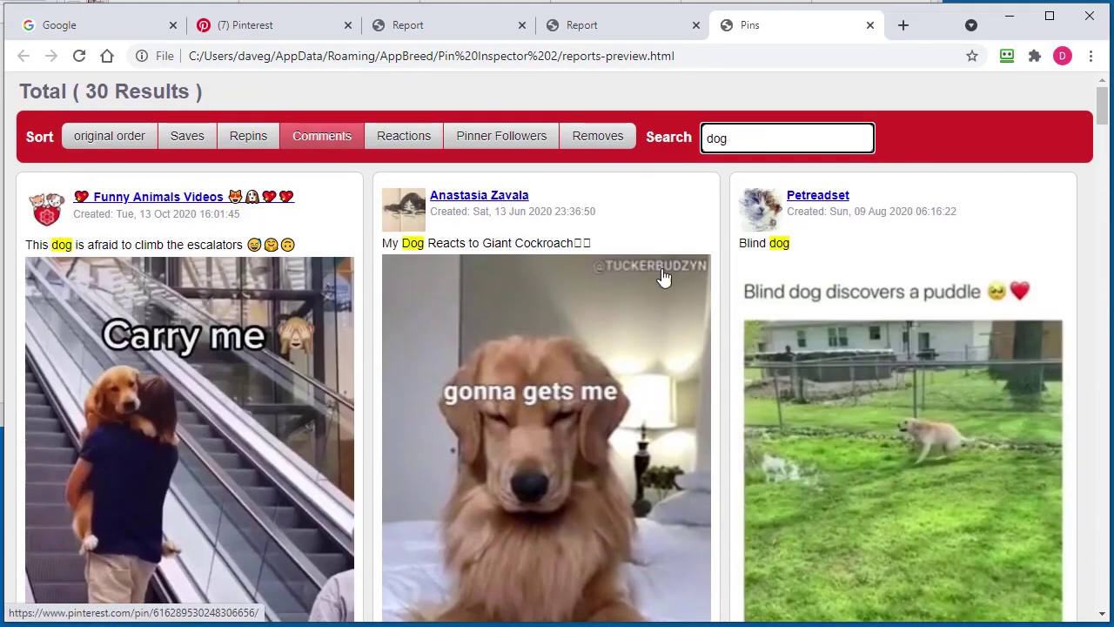
pyautogui.moveTo(763, 144); pyautogui.dragTo(703, 139)
pyautogui.press('BackSpace')
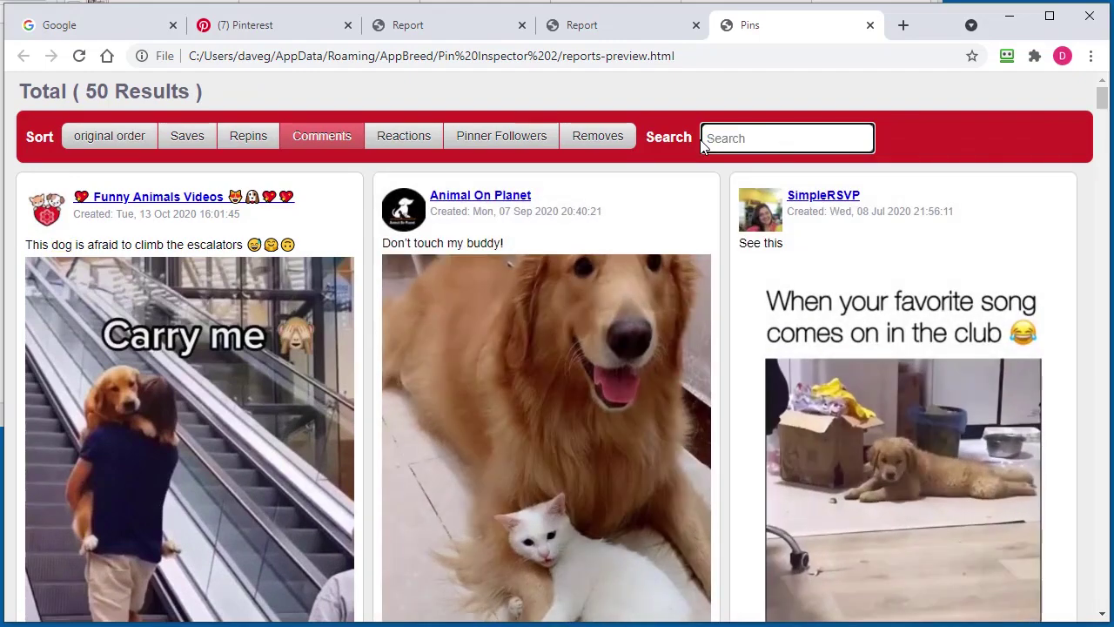
# Step: Check the unfiltered results total, filter the feed by "dog" again and remove the filter
pyautogui.doubleClick(100, 90)
pyautogui.click(799, 145)
pyautogui.write('dog')
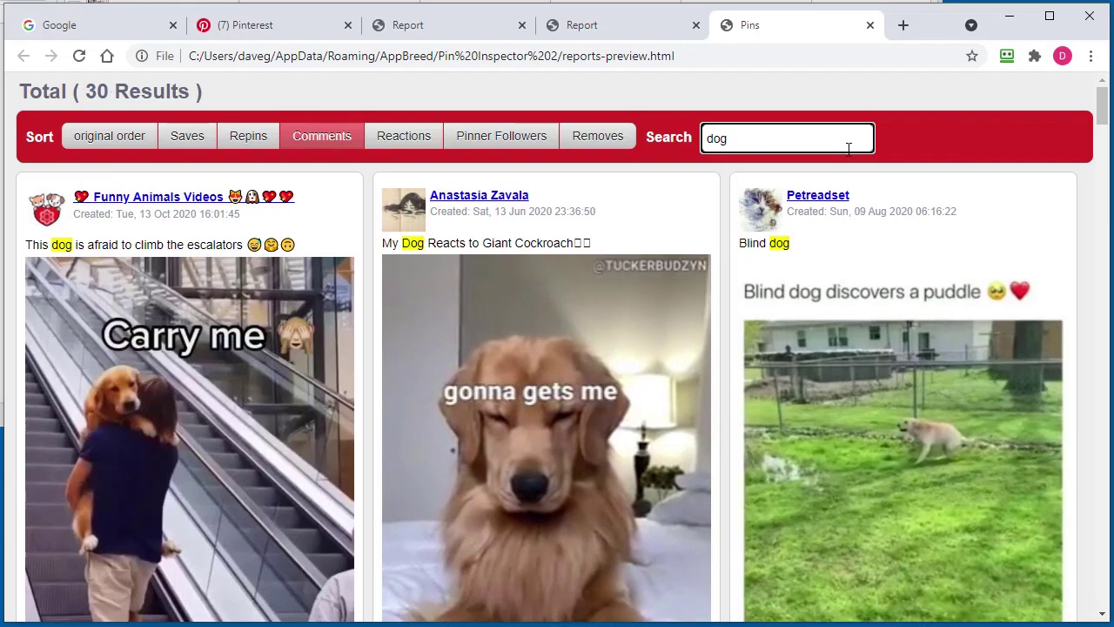
pyautogui.moveTo(849, 148); pyautogui.dragTo(711, 139)
pyautogui.press('BackSpace')
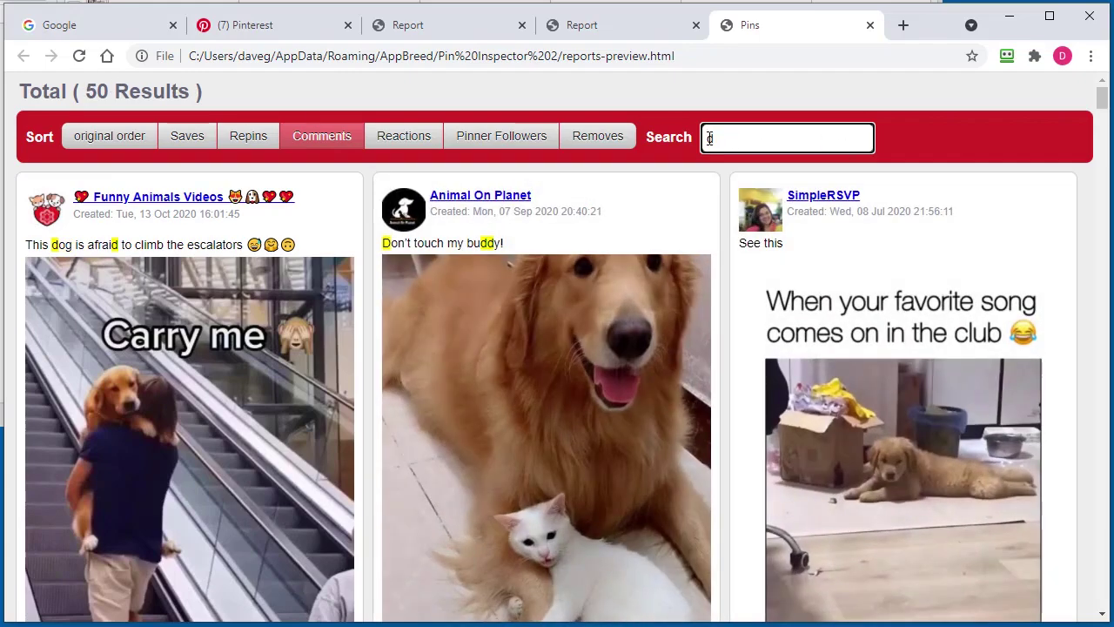
# Step: Highlight the feed preview's file address and look through the pin cards once more
pyautogui.click(681, 56)
pyautogui.scroll(-9, 786, 435)
pyautogui.scroll(9, 786, 368)
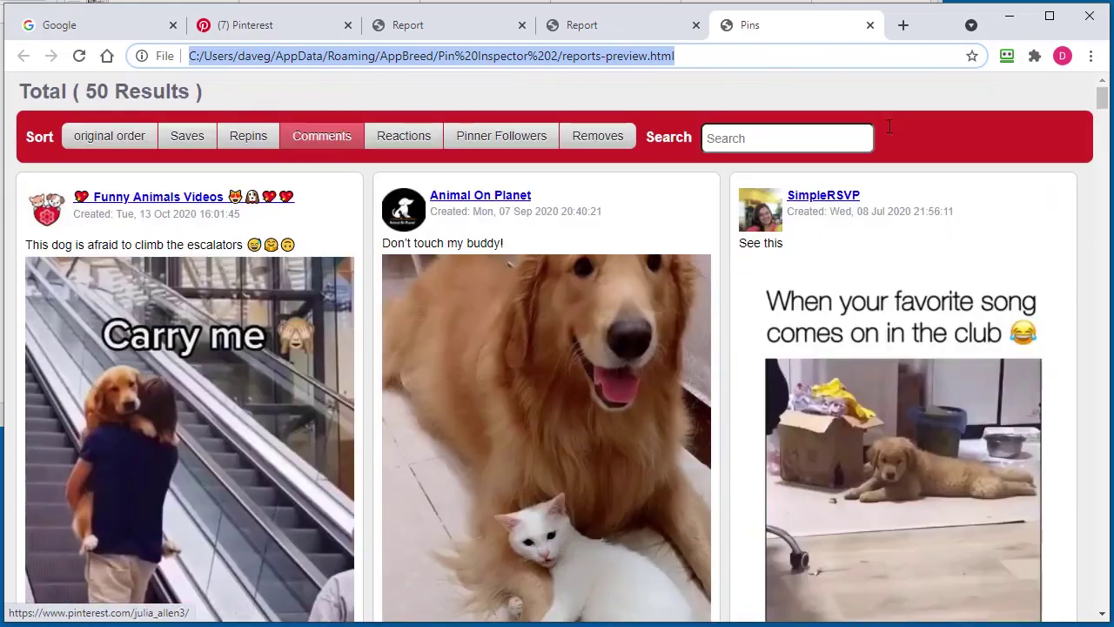
# Step: Export the pins from Pin Inspector as an interactive HTML feed file, feed-report.html, and find it in the output folder
pyautogui.click(1011, 18)
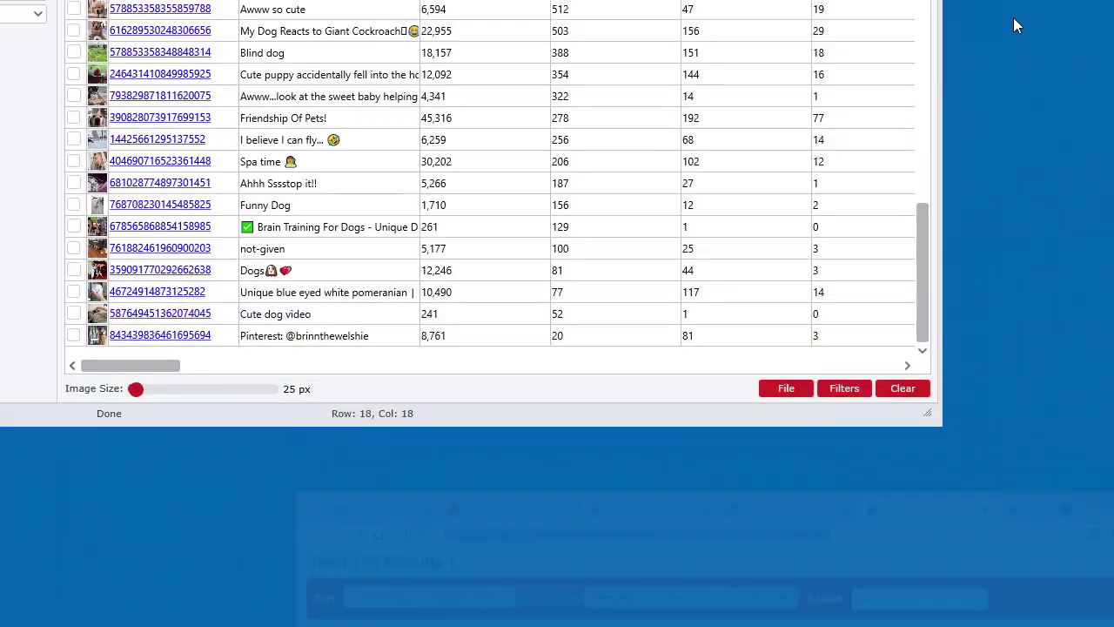
pyautogui.click(787, 386)
pyautogui.moveTo(834, 525)
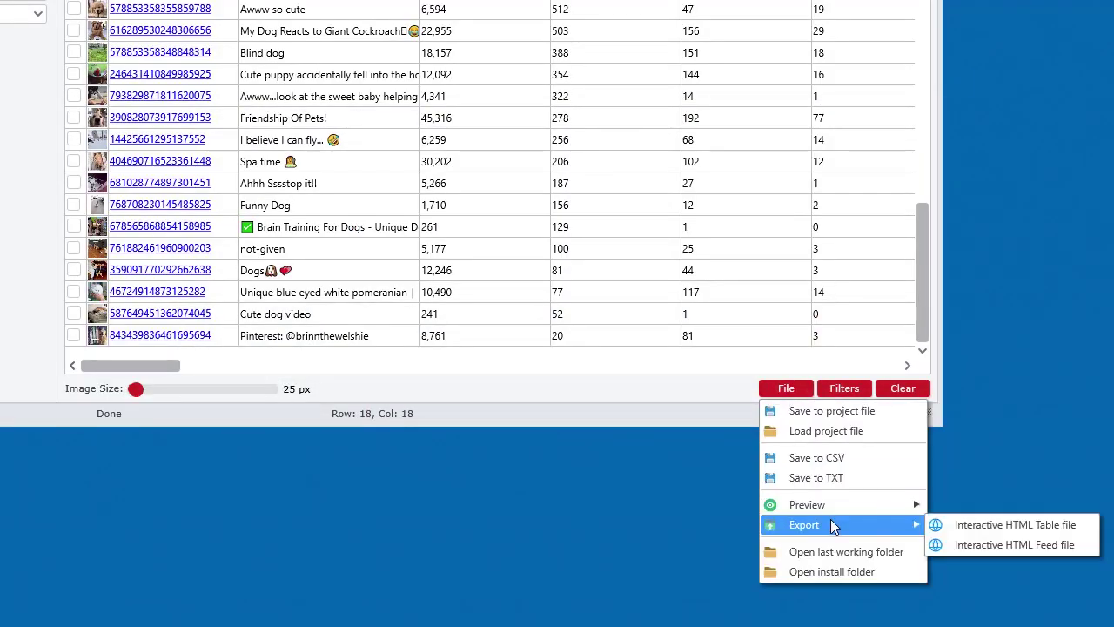
pyautogui.click(982, 540)
pyautogui.click(823, 488)
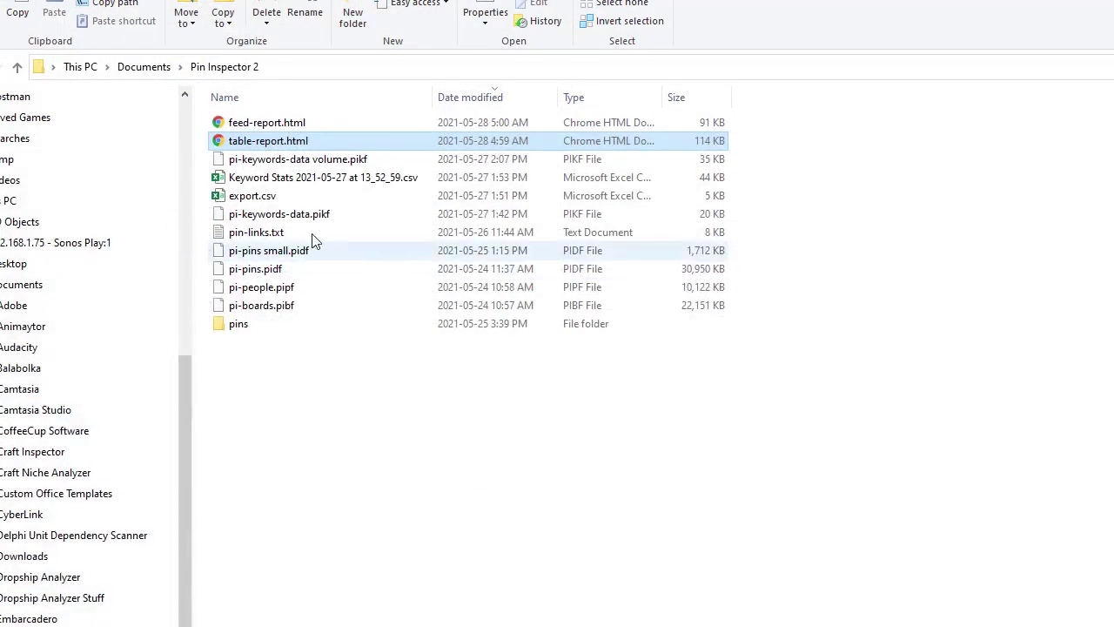
pyautogui.click(319, 127)
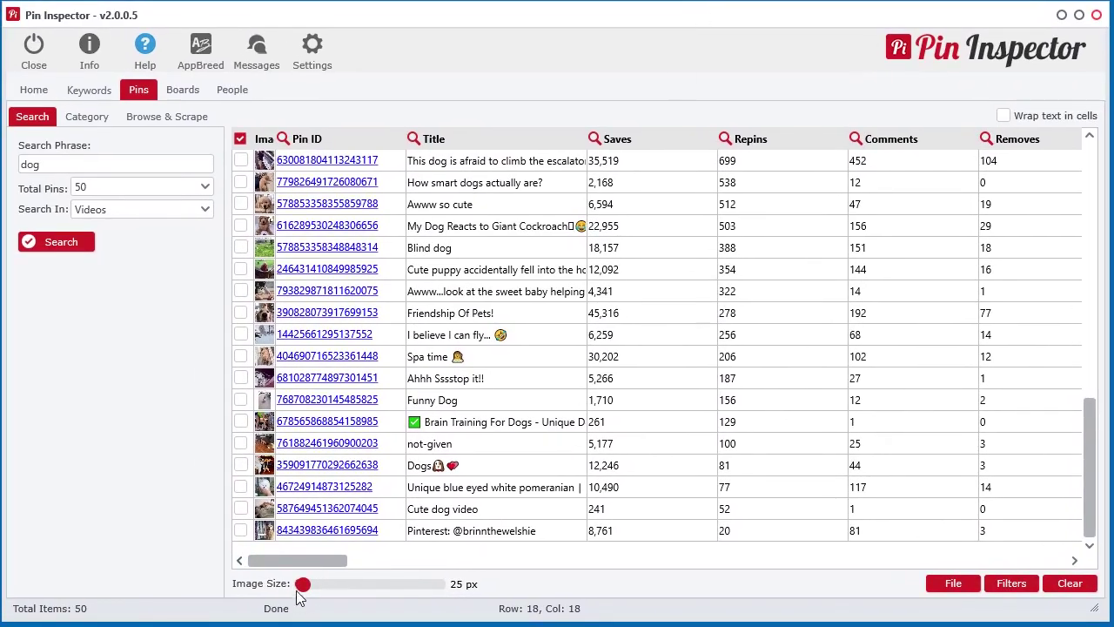
pyautogui.moveTo(1086, 477); pyautogui.dragTo(930, 283)
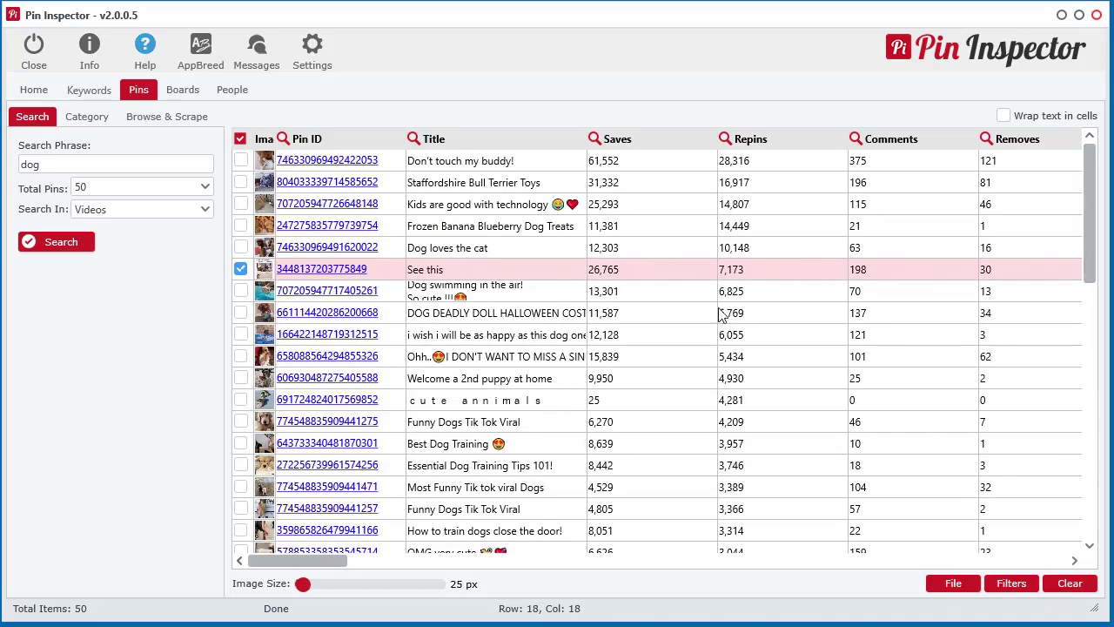